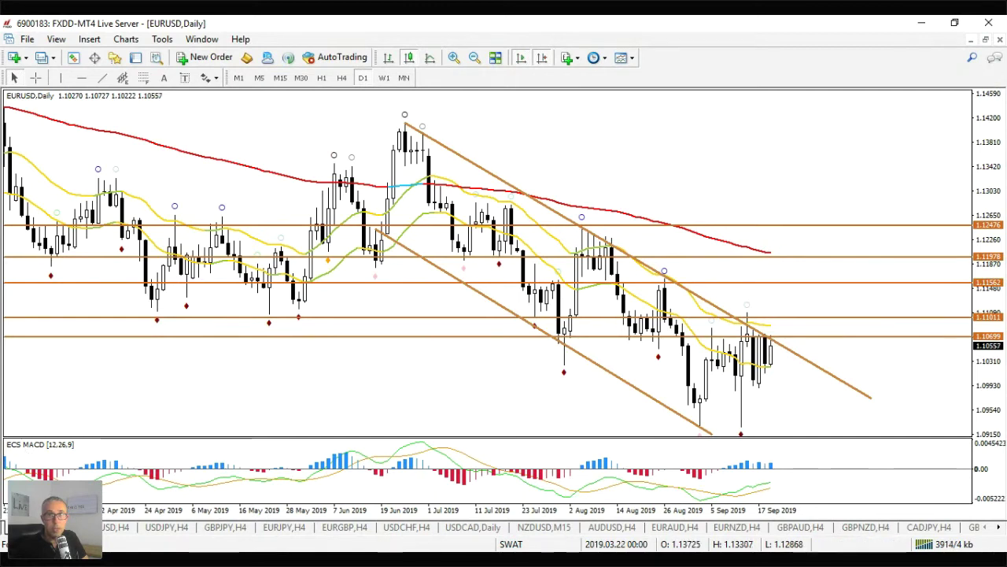
# Set the EURUSD chart to the H4 timeframe and draw a rising trendline from the mid-September swing low along the higher lows.
pyautogui.click(342, 78)
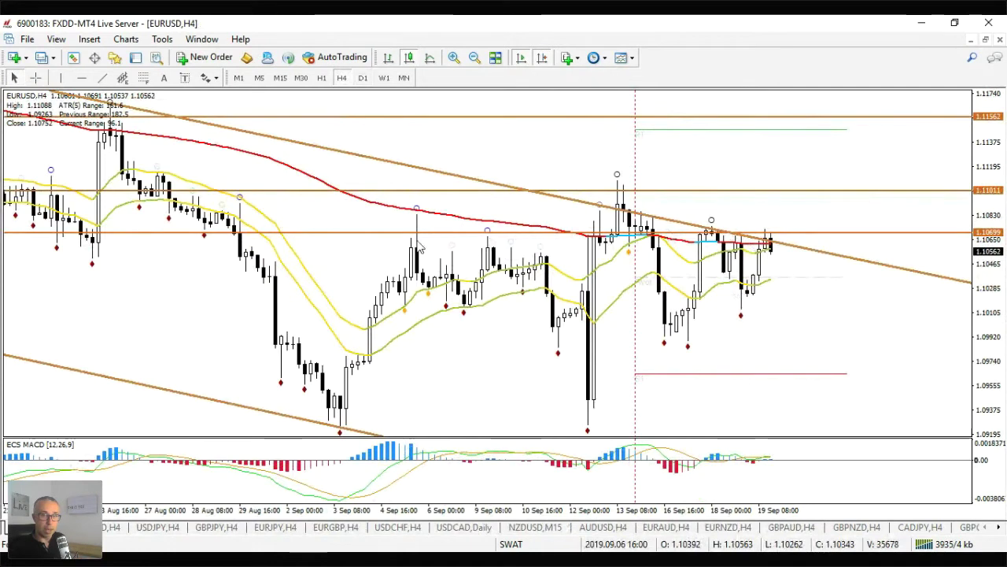
pyautogui.press('t')
pyautogui.moveTo(586, 430); pyautogui.dragTo(828, 232)
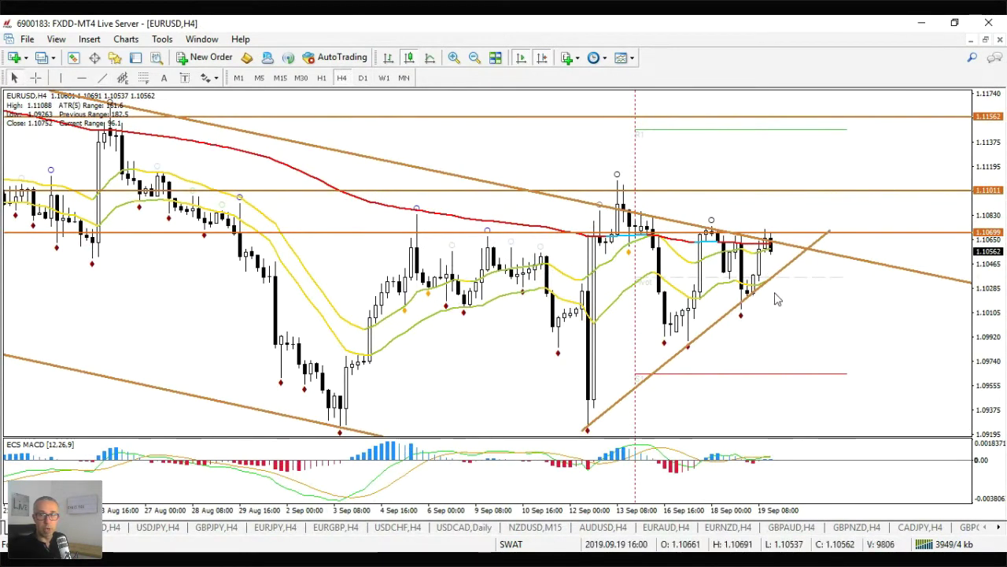
# Adjust the descending trendline's end to just beyond its crossing with the rising trendline, and add a horizontal level at 1.10753.
pyautogui.moveTo(838, 260); pyautogui.dragTo(832, 252)
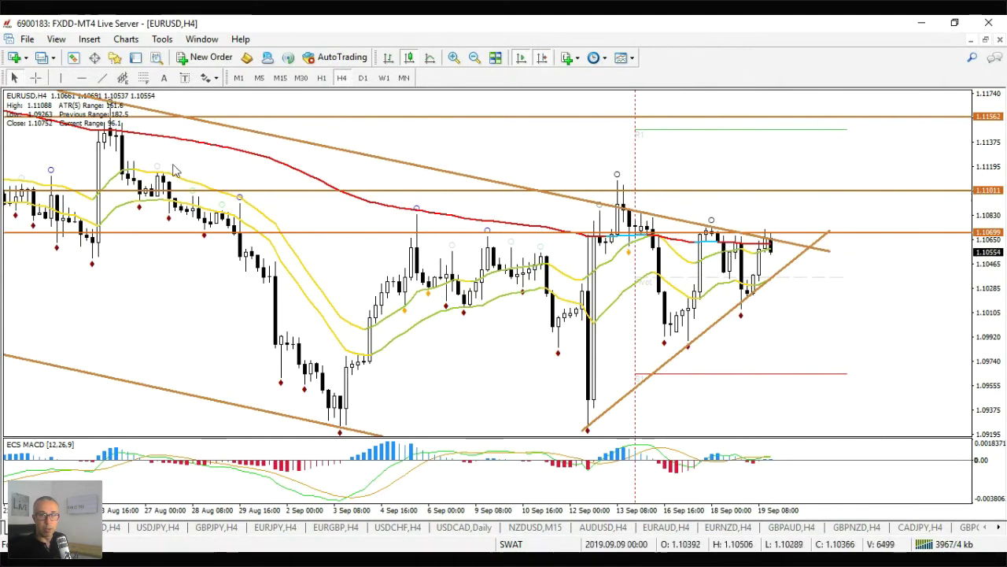
pyautogui.click(81, 77)
pyautogui.click(704, 226)
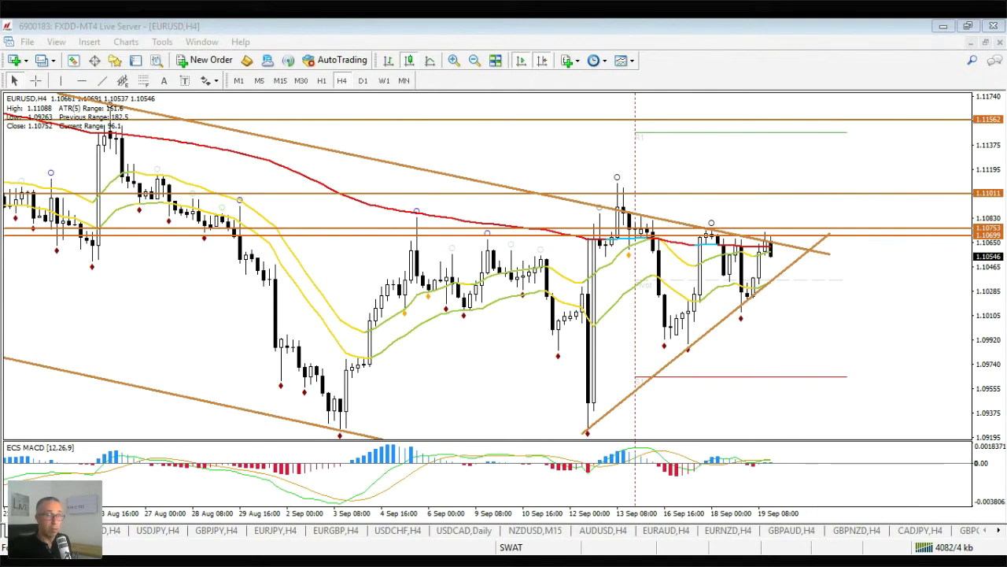
# On the daily EURUSD chart, extend the descending trendline well past the latest candle and shorten the rising trendline.
pyautogui.click(362, 80)
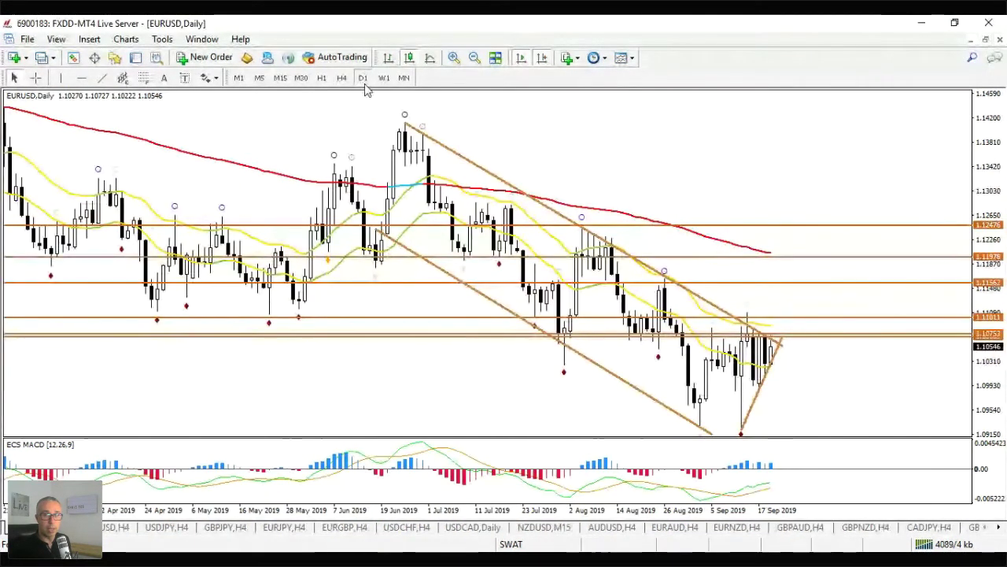
pyautogui.moveTo(803, 358); pyautogui.dragTo(779, 345)
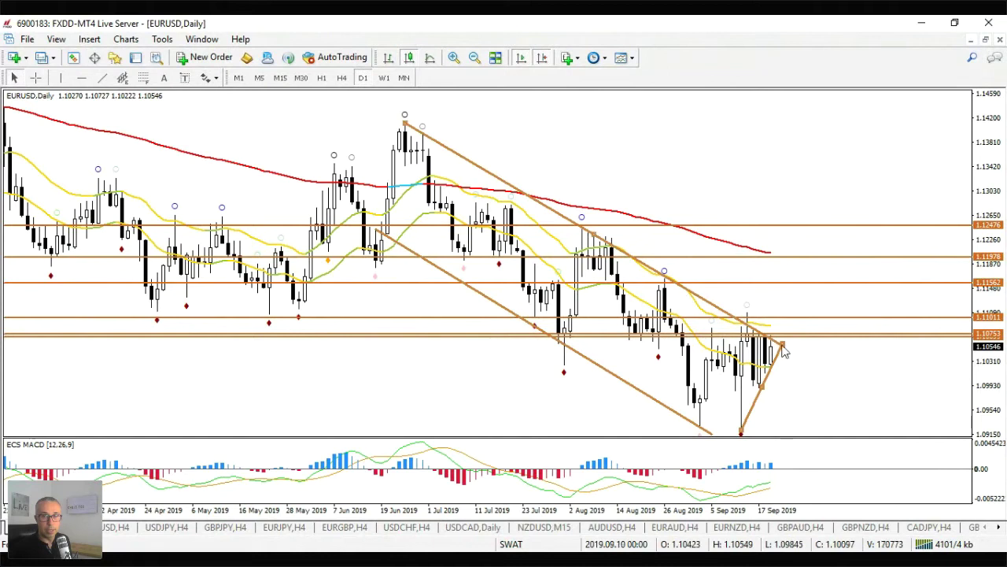
pyautogui.moveTo(783, 351); pyautogui.dragTo(827, 373)
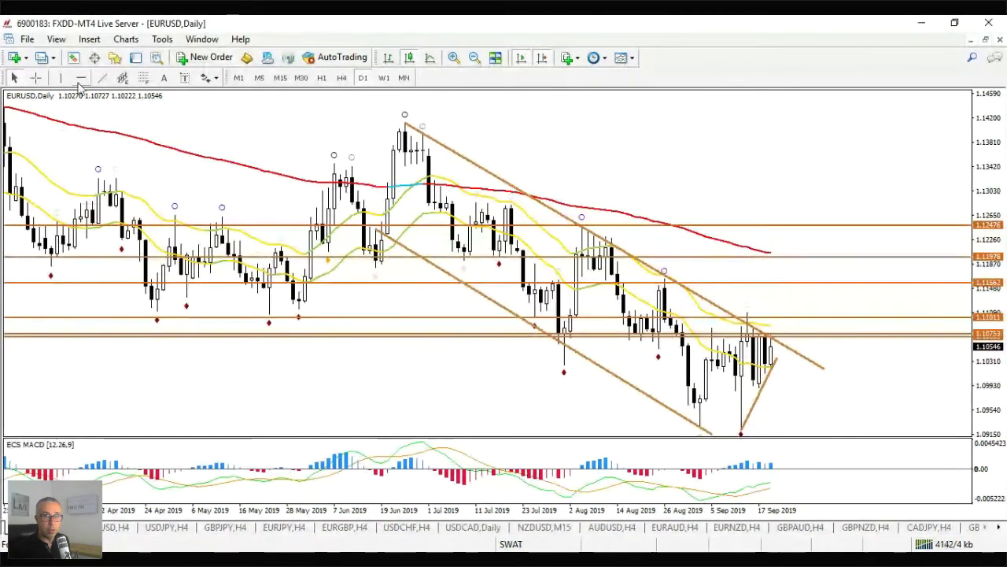
# Add a horizontal level at 1.11246 and move the two levels above it to 1.11517 and 1.11810.
pyautogui.click(297, 302)
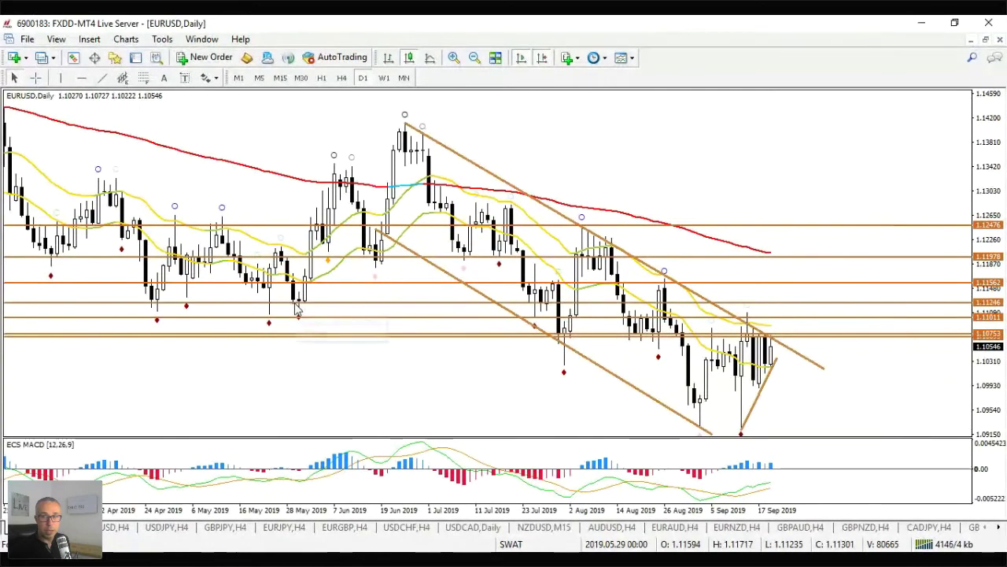
pyautogui.moveTo(805, 257); pyautogui.dragTo(795, 287)
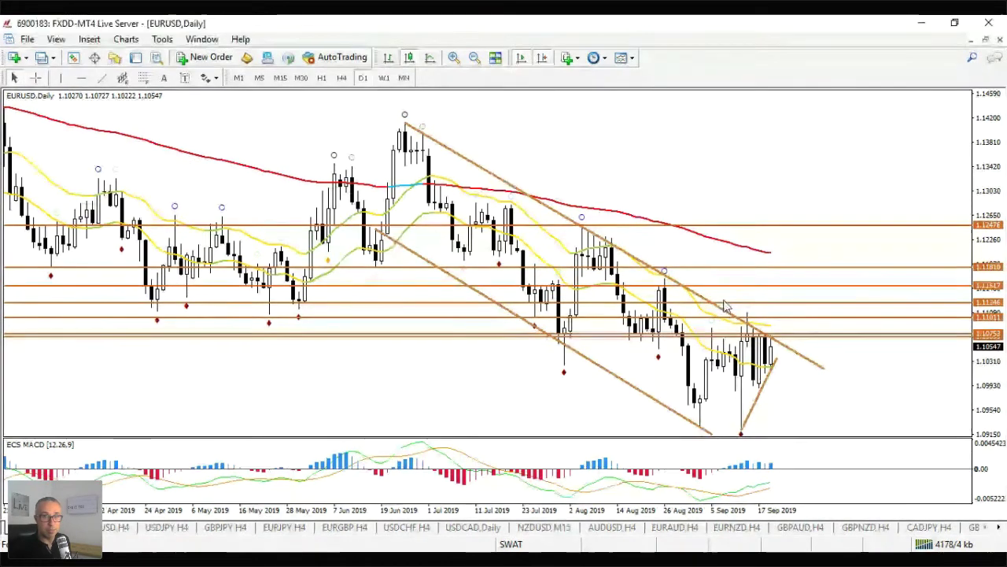
# Compare the EURUSD trendlines and horizontal levels on the H4 and daily timeframes.
pyautogui.click(341, 80)
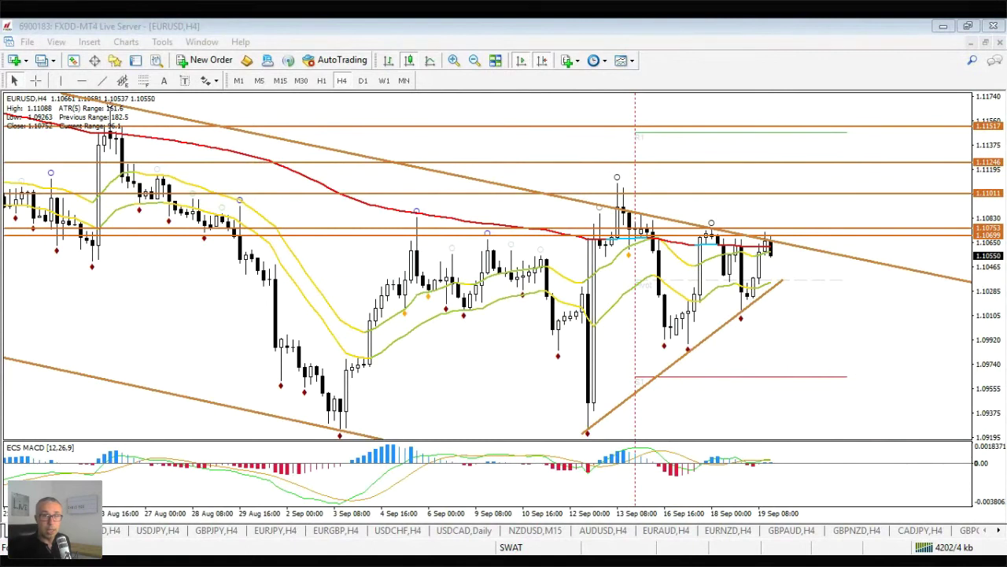
pyautogui.click(362, 80)
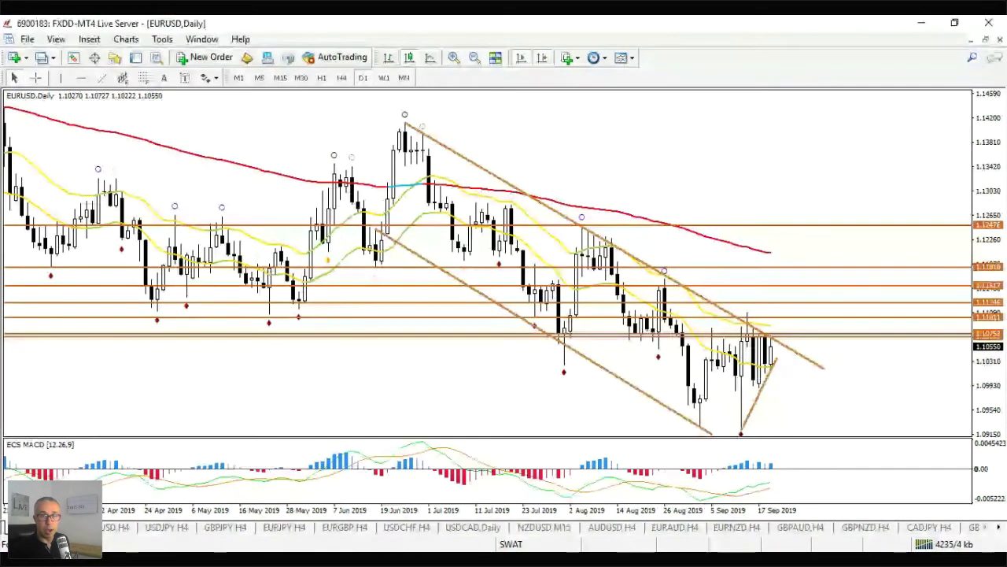
pyautogui.click(341, 80)
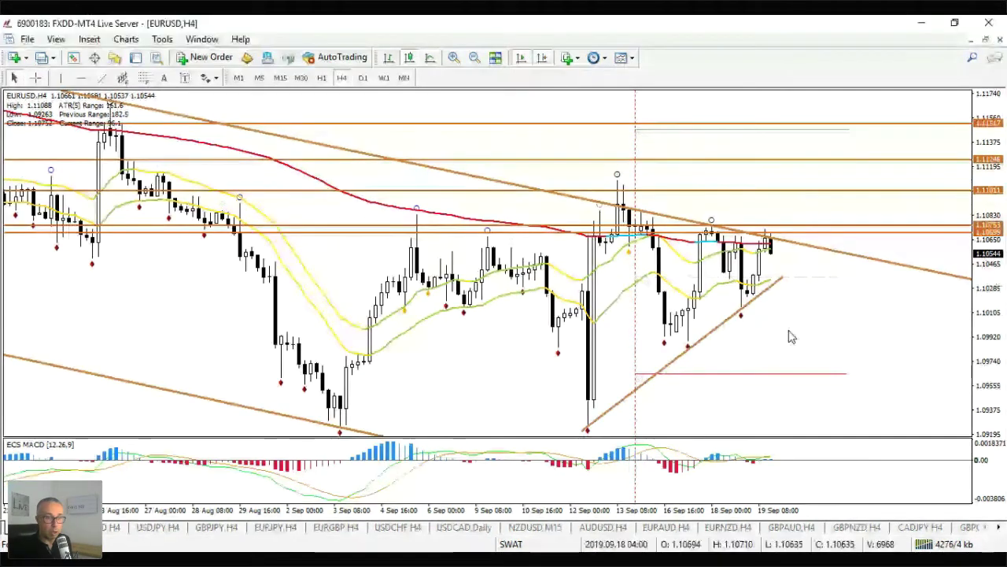
# Switch to the GBPUSD H4 chart and lower the far end of the rising trendline to fit the recent lows.
pyautogui.click(109, 527)
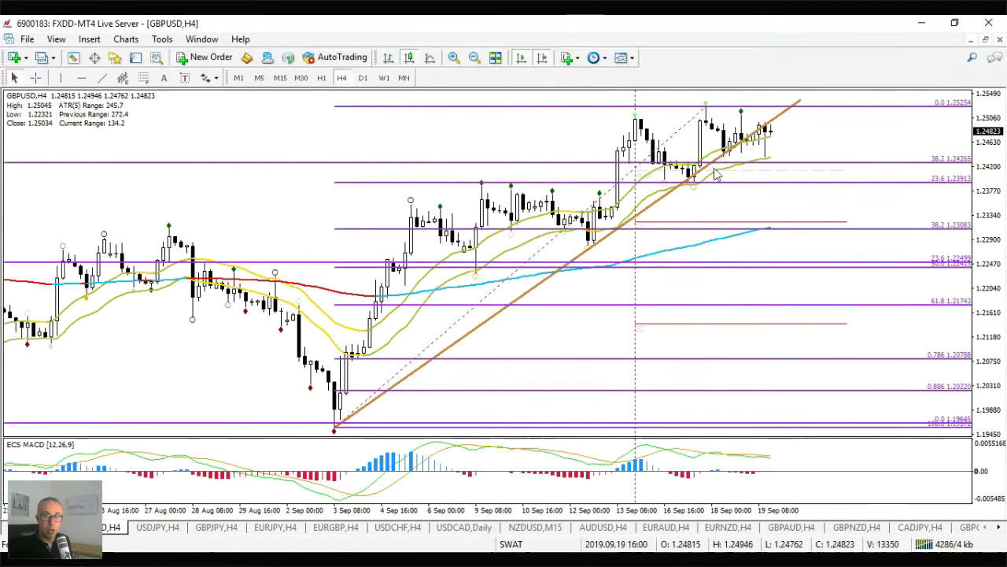
pyautogui.moveTo(807, 103); pyautogui.dragTo(802, 112)
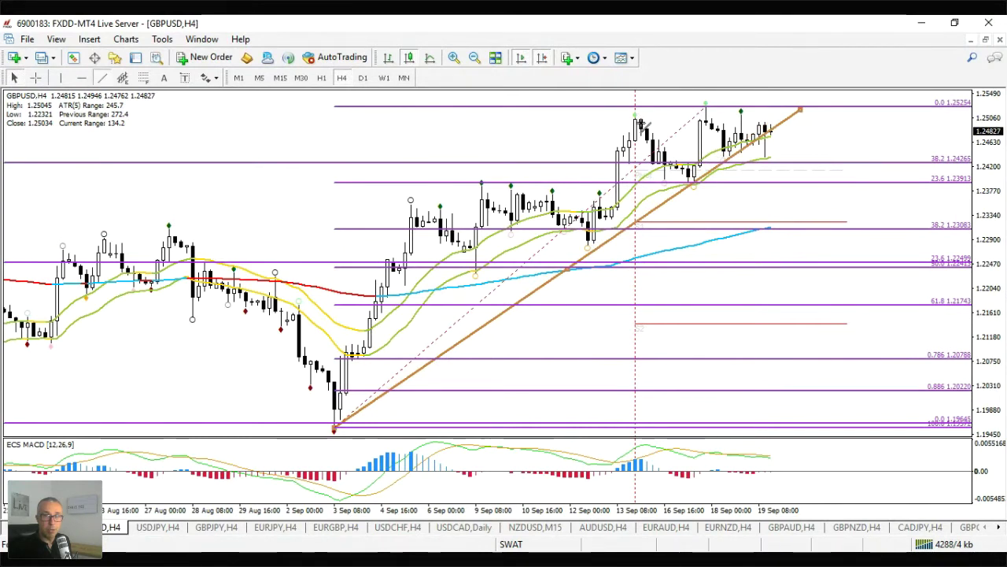
# Draw an upper rising trendline across the September swing highs on GBPUSD and extend it beyond the 13 September peak.
pyautogui.scroll(1, 633, 124)
pyautogui.moveTo(642, 118); pyautogui.dragTo(421, 206)
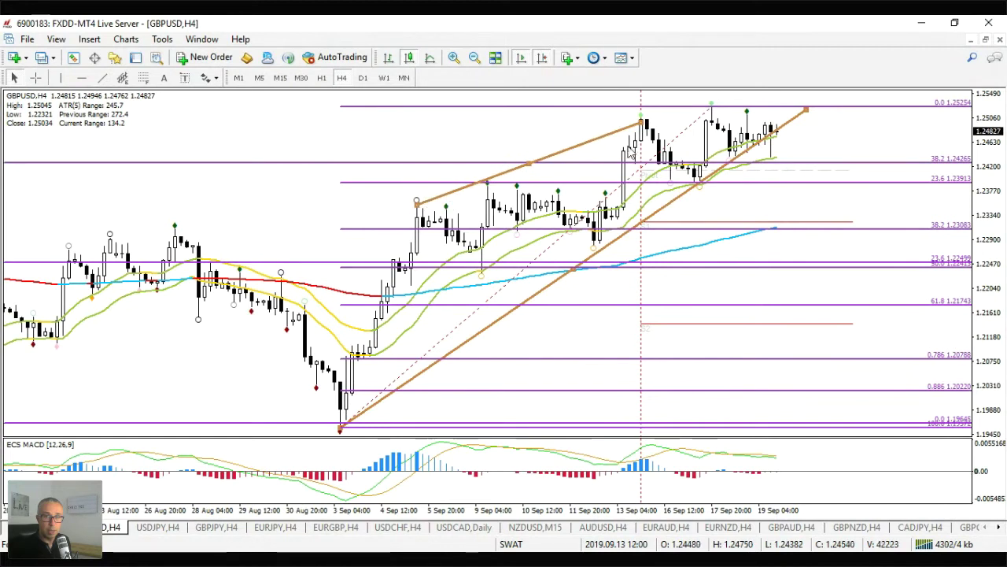
pyautogui.moveTo(641, 119); pyautogui.dragTo(775, 86)
pyautogui.scroll(-2, 775, 87)
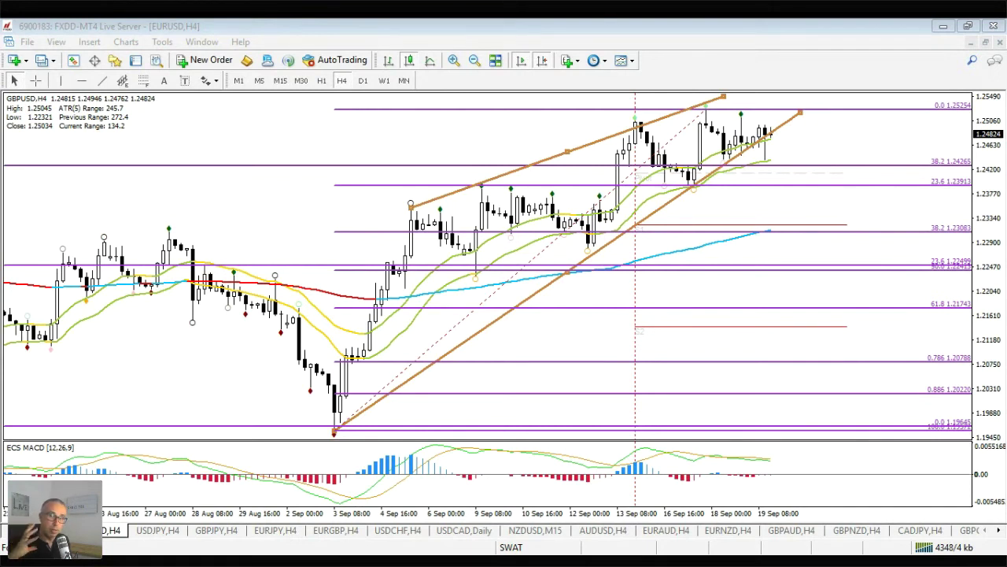
# On the daily GBPUSD chart, delete the large Fibonacci retracement that starts at the May high near 1.3174.
pyautogui.click(362, 80)
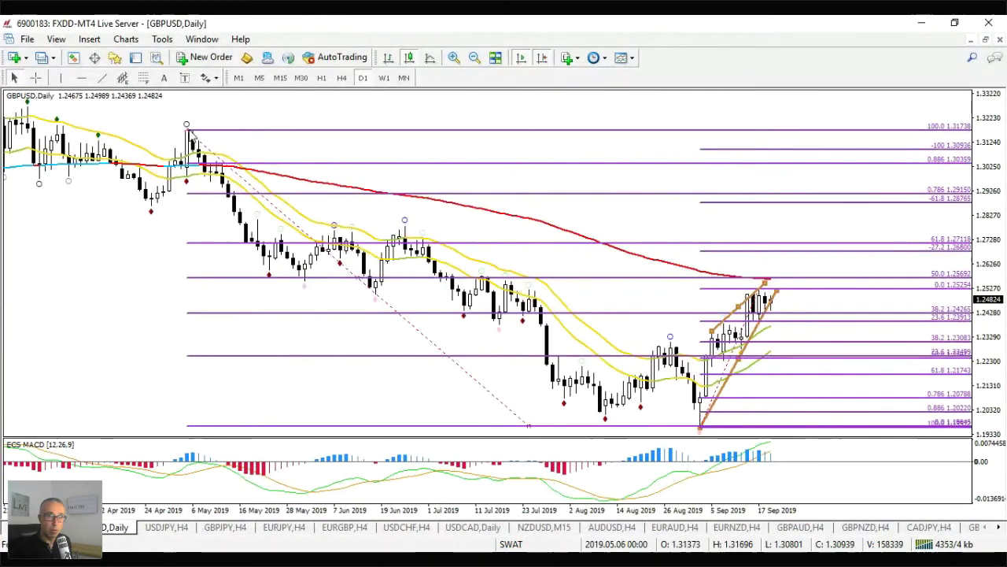
pyautogui.moveTo(186, 124); pyautogui.dragTo(217, 117)
pyautogui.rightClick(218, 118)
pyautogui.click(269, 169)
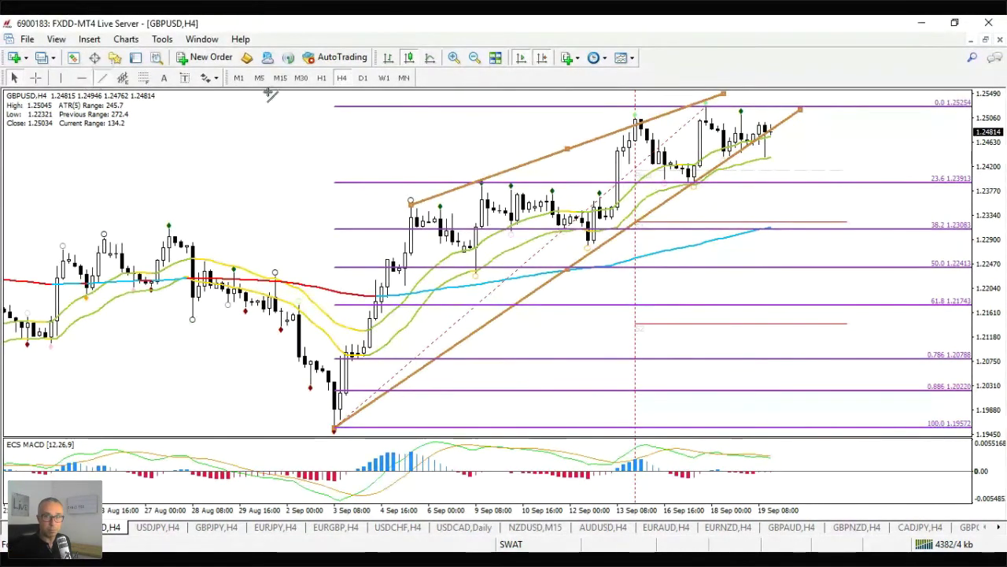
# Draw a short descending trendline across the latest GBPUSD highs on H4, and add horizontal levels at 1.24393 and 1.24320 on H1.
pyautogui.moveTo(690, 104); pyautogui.dragTo(795, 128)
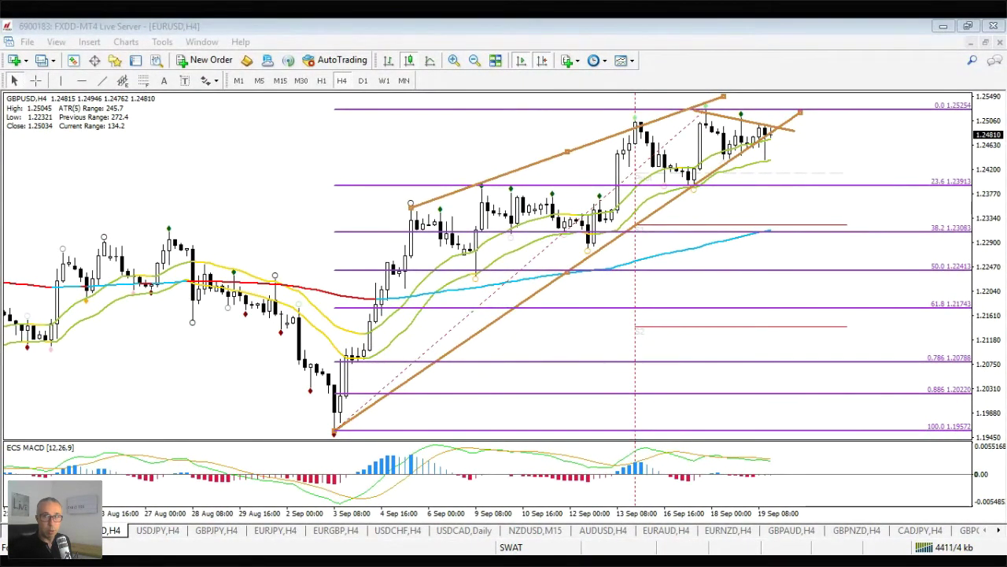
pyautogui.click(321, 80)
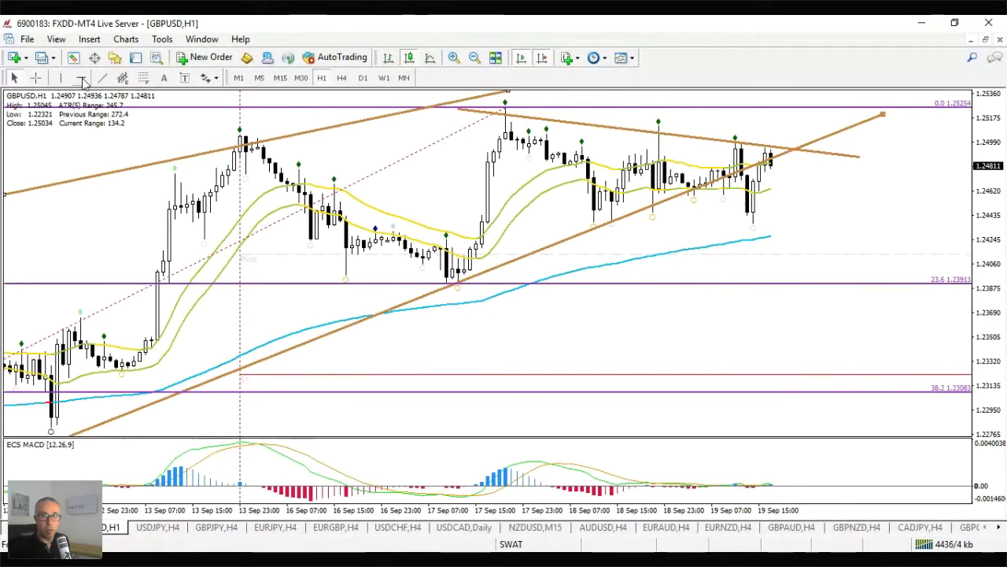
pyautogui.click(655, 221)
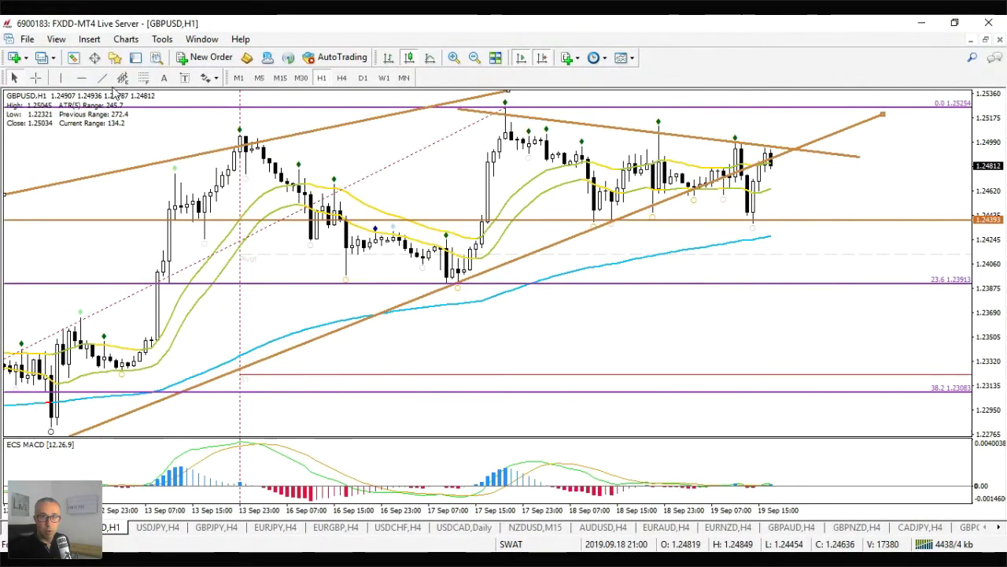
pyautogui.click(629, 229)
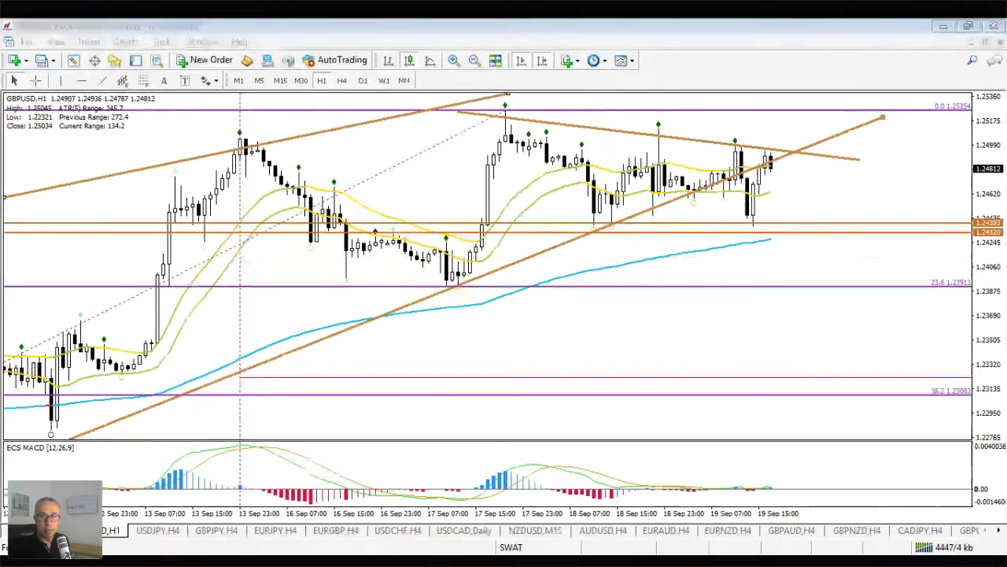
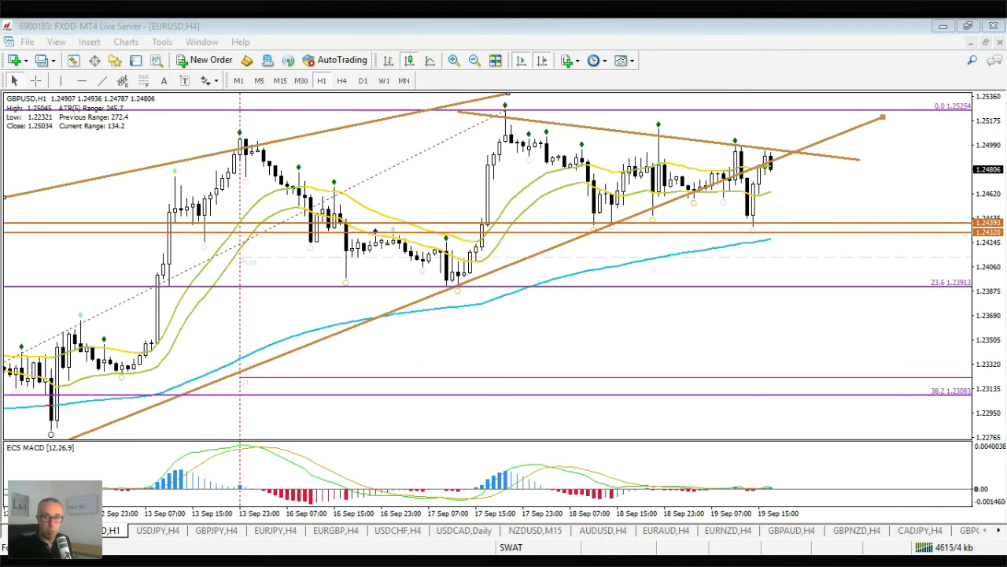
# Look briefly at USDJPY, and set the GBPUSD chart back to the H4 timeframe.
pyautogui.click(166, 531)
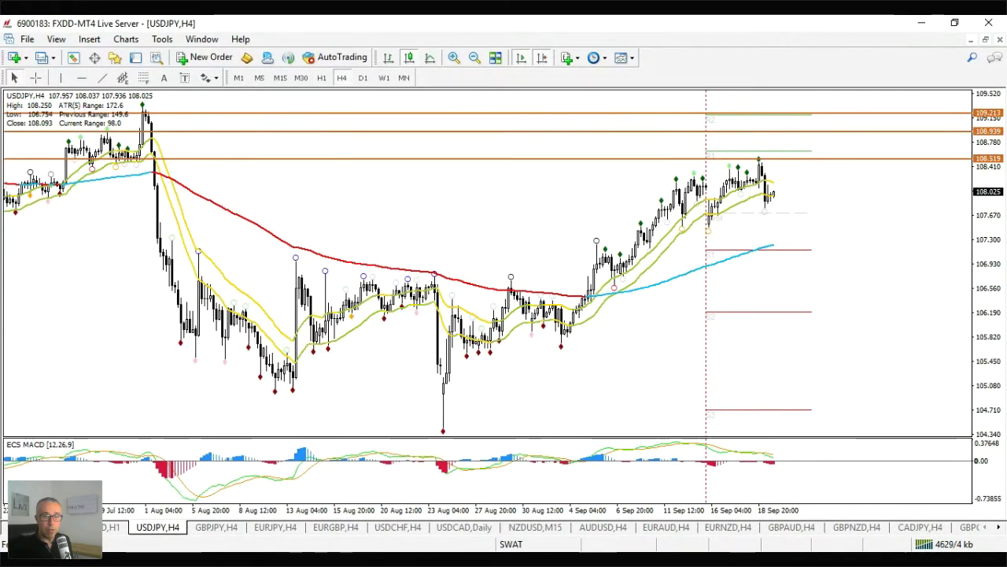
pyautogui.click(110, 527)
pyautogui.click(342, 77)
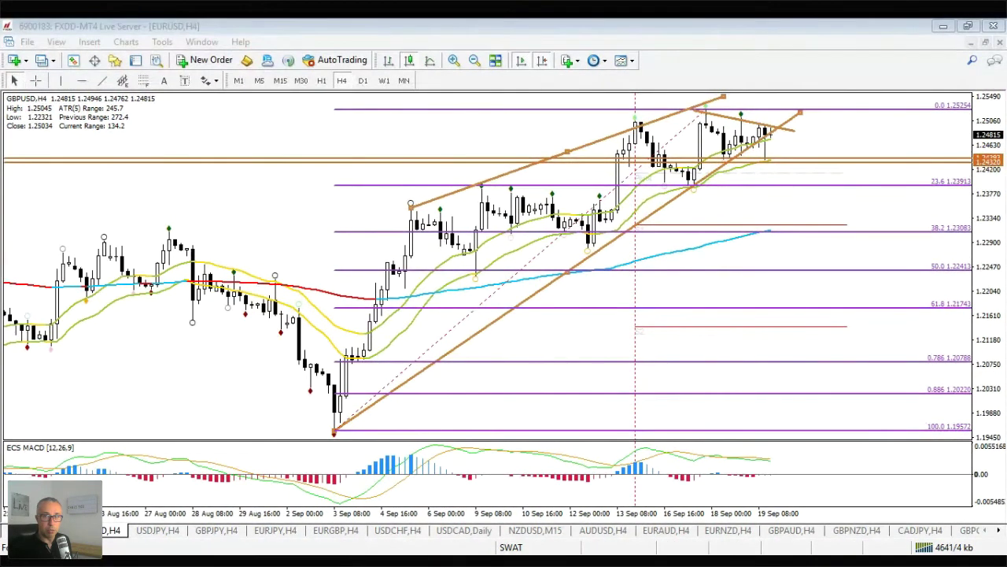
# On the USDJPY H4 chart, add horizontal support levels at 107.569, 107.439, 107.189 and 107.097.
pyautogui.click(157, 530)
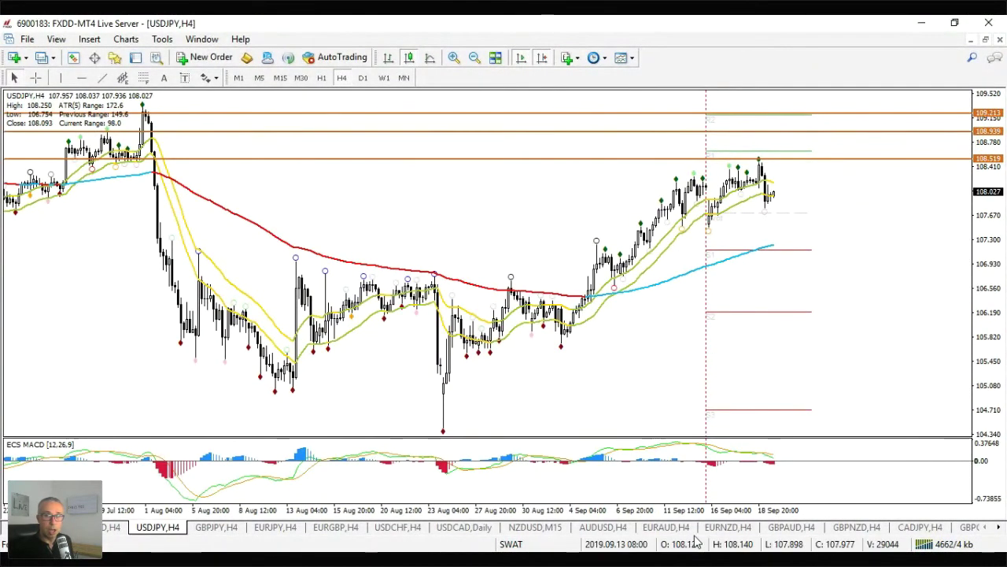
pyautogui.press('+')
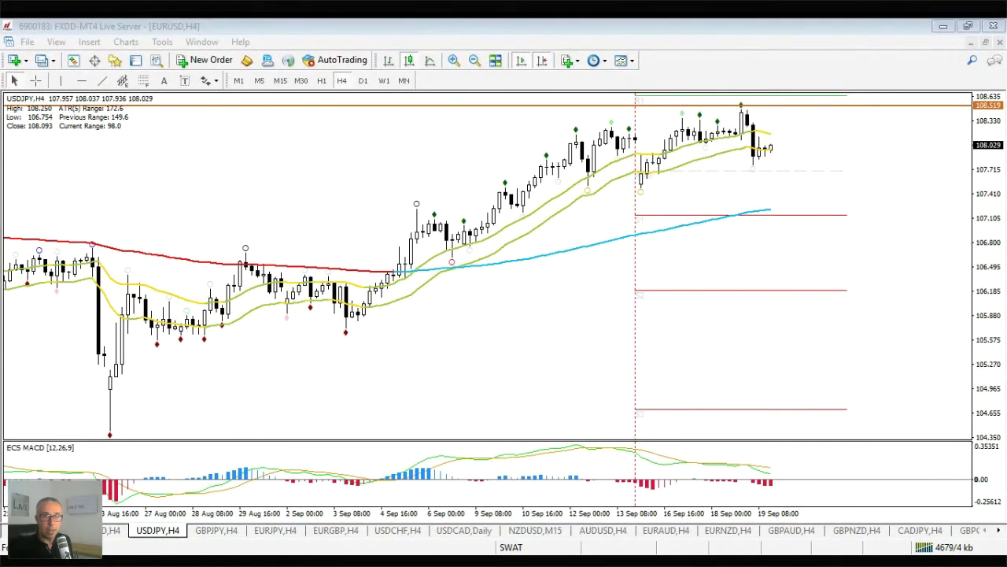
pyautogui.click(650, 190)
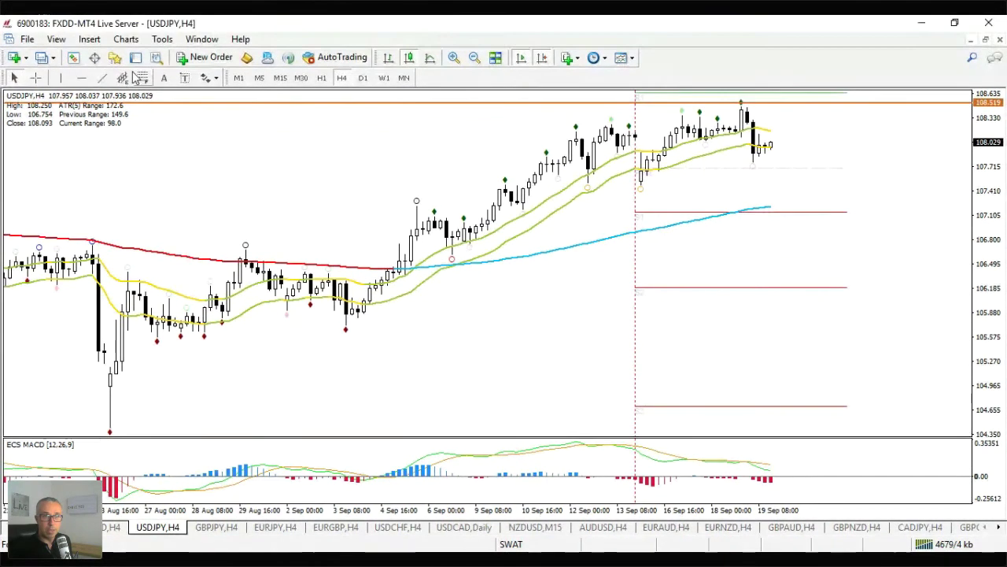
pyautogui.click(647, 178)
pyautogui.click(568, 188)
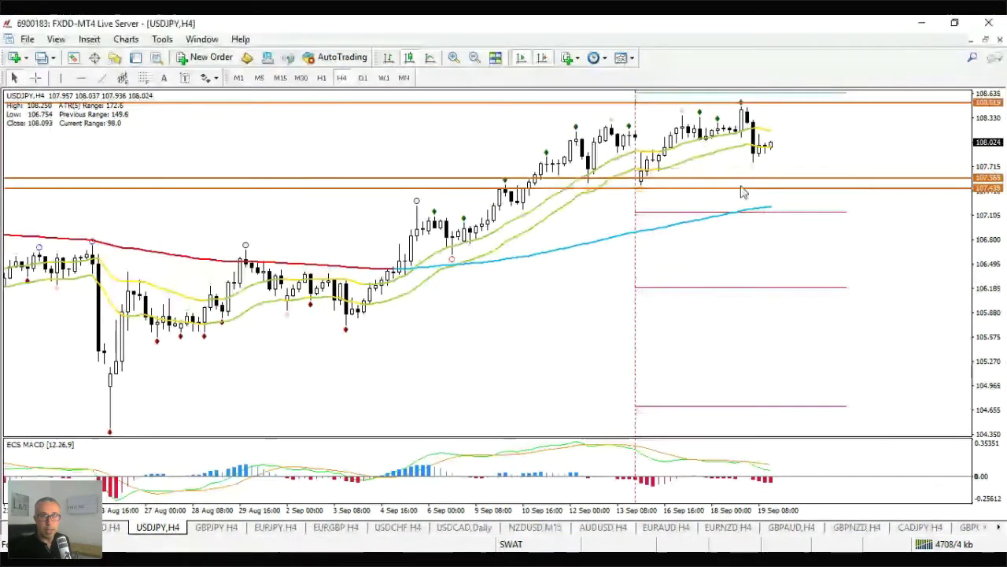
pyautogui.click(459, 208)
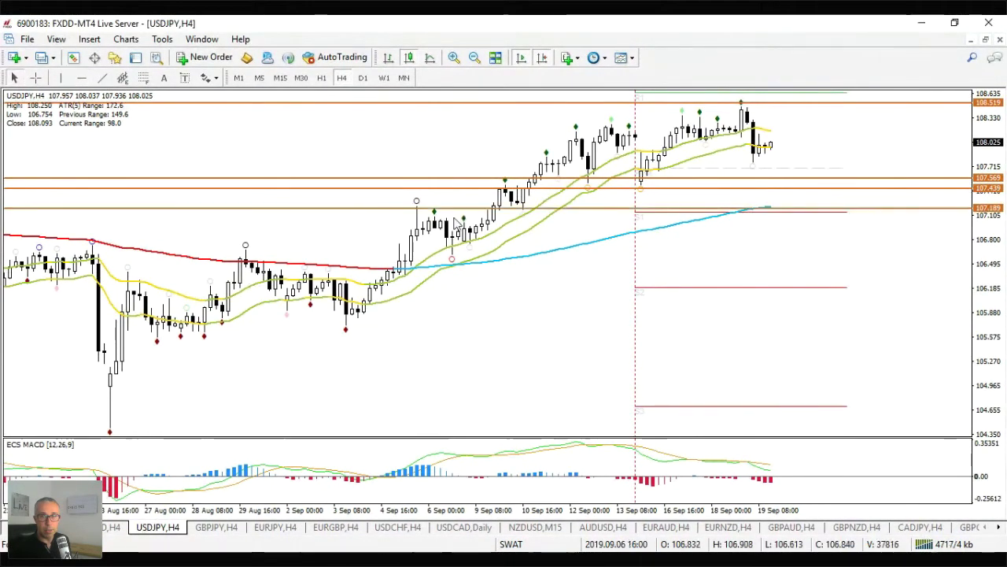
pyautogui.click(750, 214)
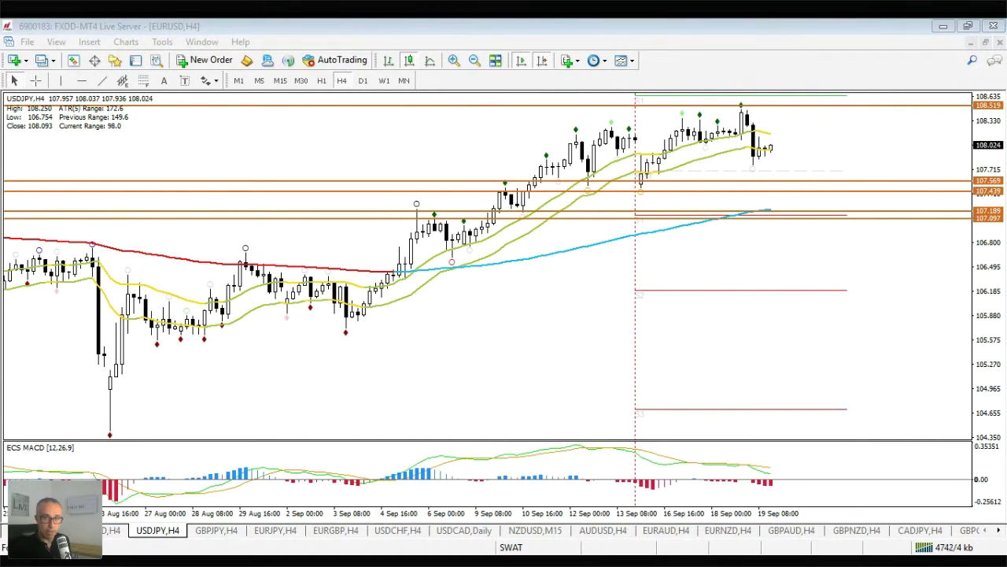
# Set the USDJPY chart to the H1 timeframe and add a horizontal resistance level at 108.353.
pyautogui.click(322, 80)
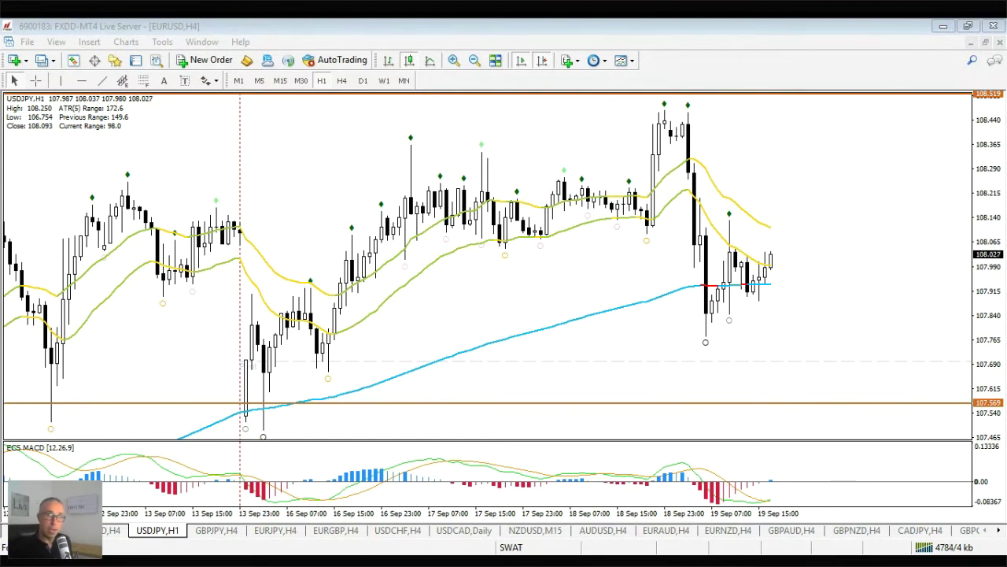
pyautogui.click(422, 146)
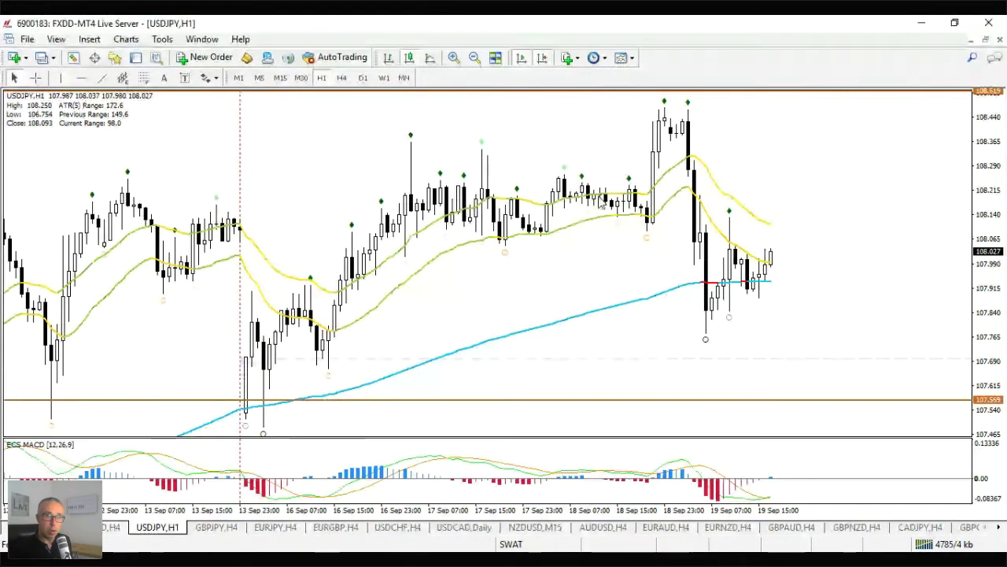
pyautogui.click(422, 146)
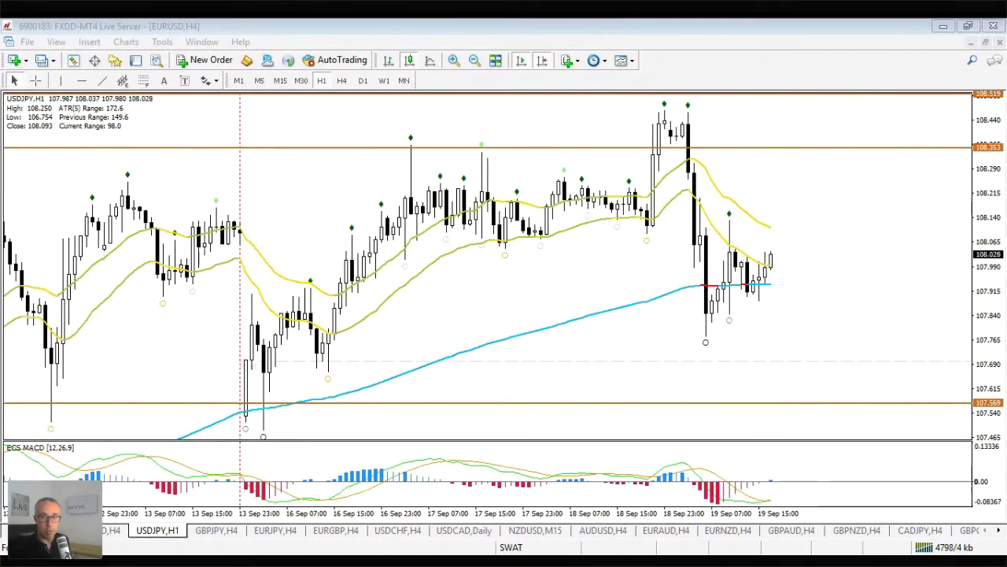
pyautogui.click(816, 227)
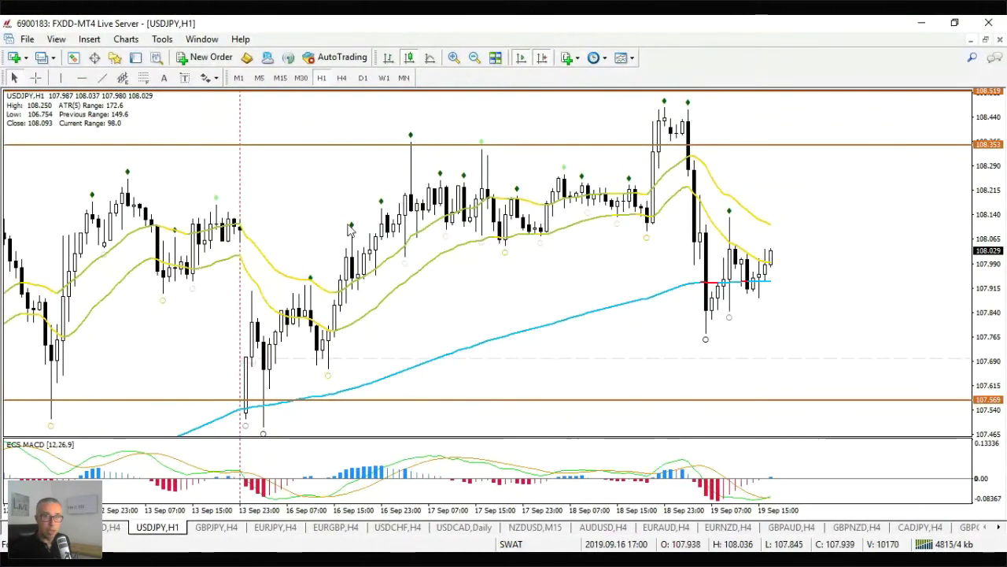
# Set the USDJPY chart back to the H4 timeframe and look briefly at GBPJPY.
pyautogui.click(342, 77)
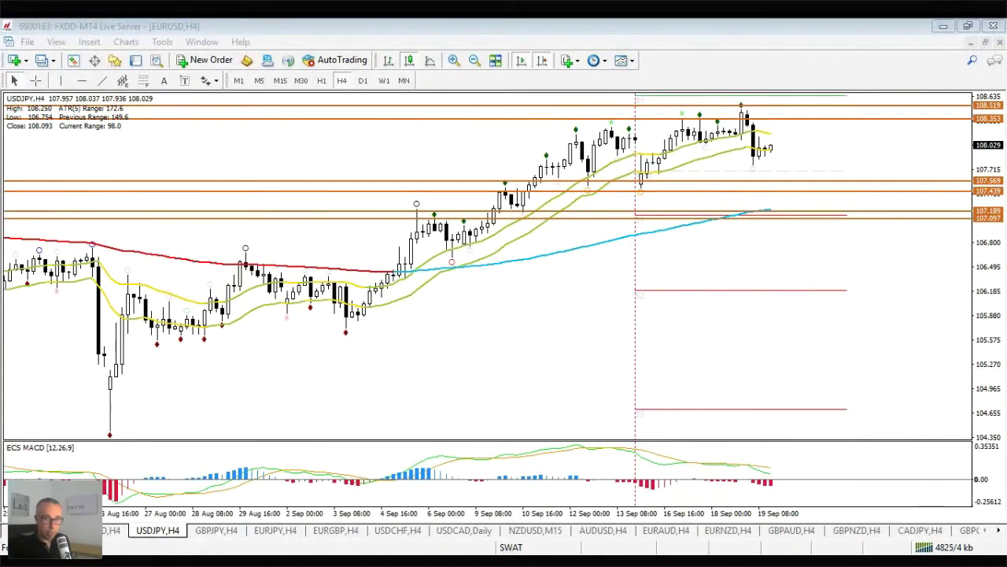
pyautogui.click(807, 216)
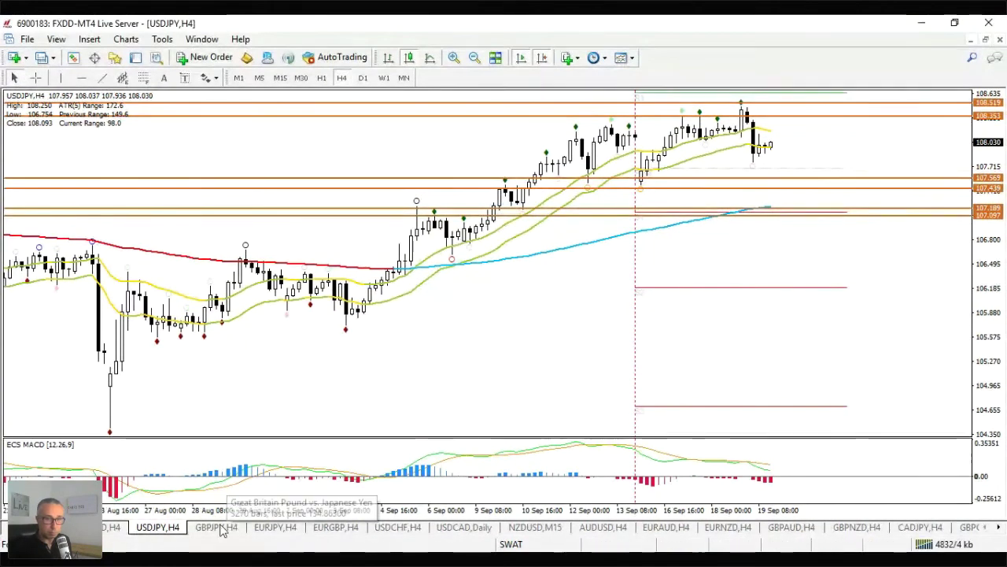
pyautogui.click(217, 527)
pyautogui.click(158, 526)
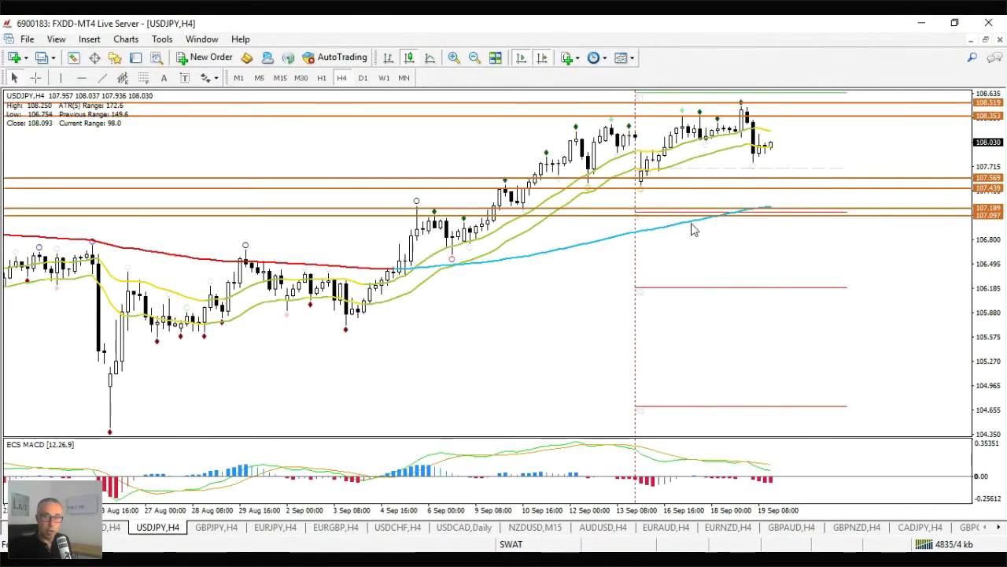
# On the GBPJPY H1 chart, draw rising trendlines along the highs and lows since 12 September and a short descending one across the latest highs.
pyautogui.click(214, 526)
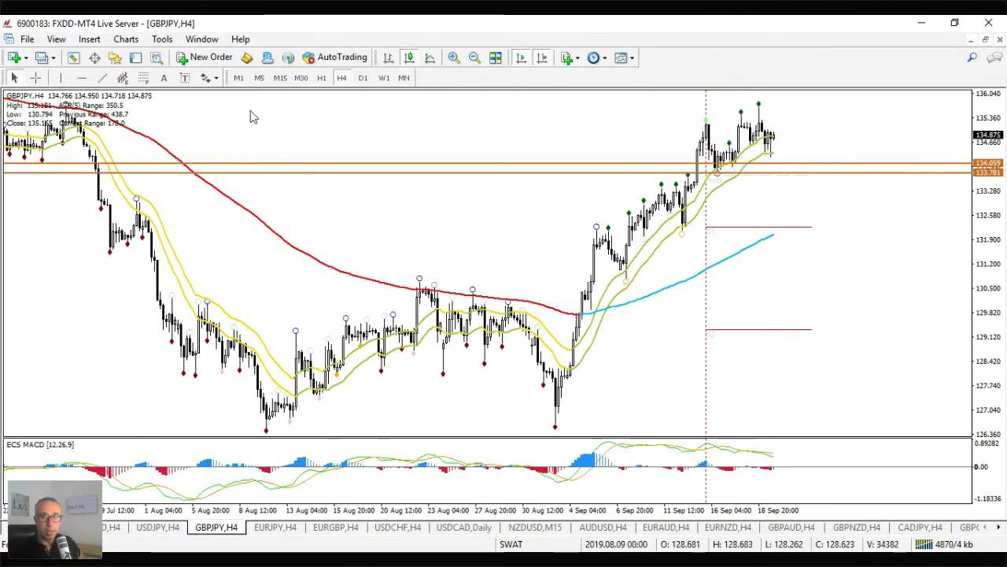
pyautogui.click(321, 77)
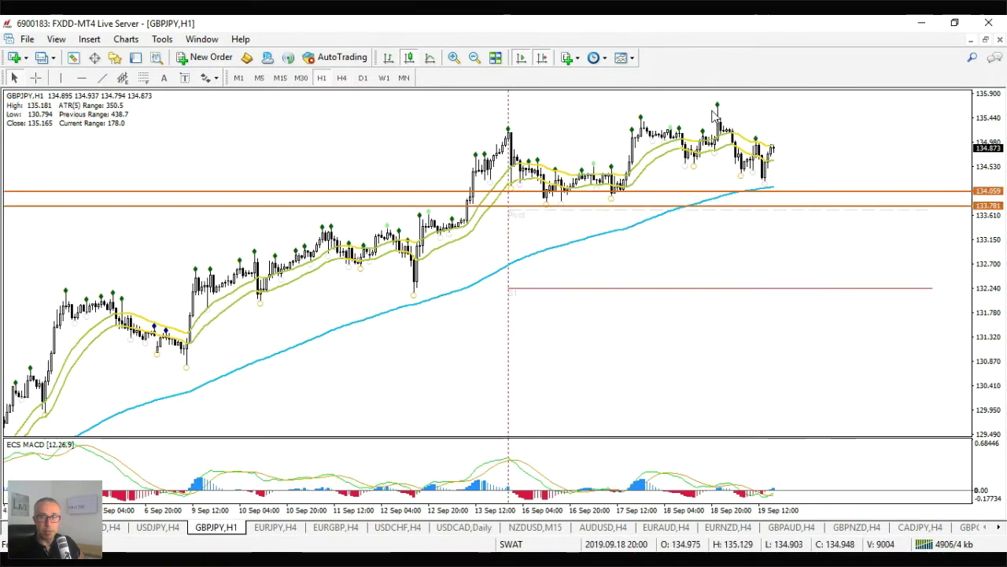
pyautogui.click(101, 77)
pyautogui.moveTo(509, 147); pyautogui.dragTo(800, 99)
pyautogui.click(102, 78)
pyautogui.moveTo(414, 290); pyautogui.dragTo(797, 119)
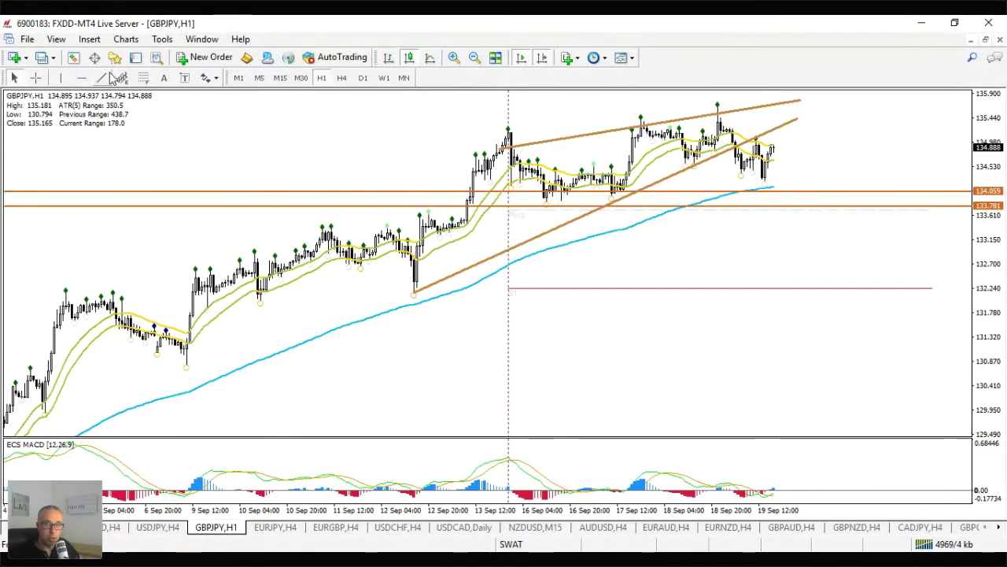
pyautogui.moveTo(719, 118); pyautogui.dragTo(826, 167)
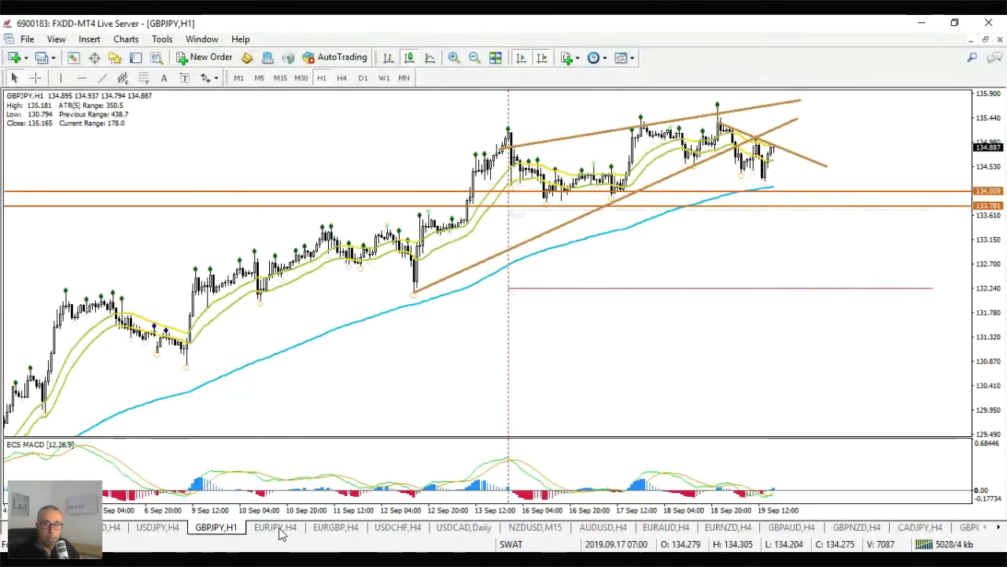
# On the EURJPY H1 chart, draw a descending trendline from the 13 September high across the recent highs.
pyautogui.click(276, 527)
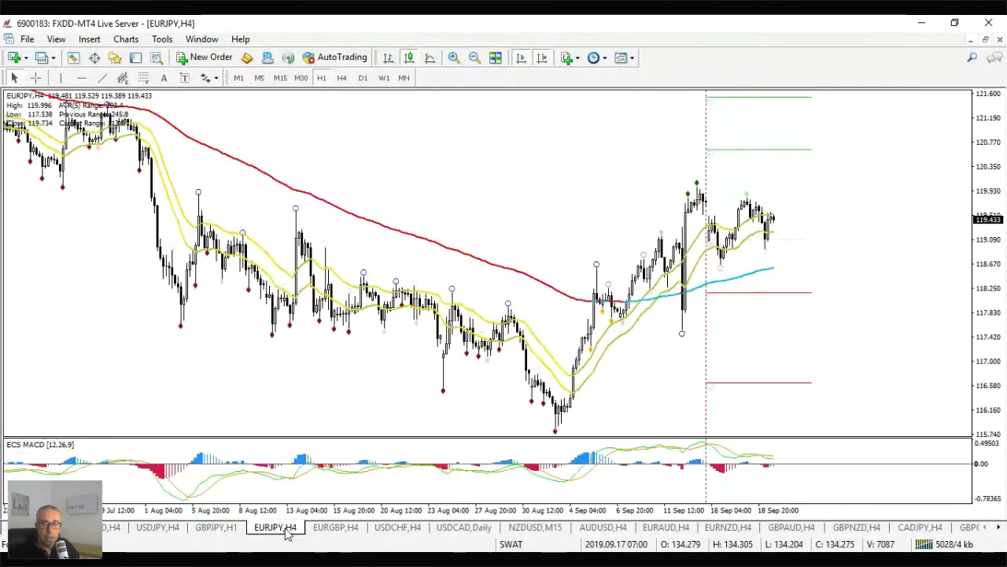
pyautogui.click(321, 78)
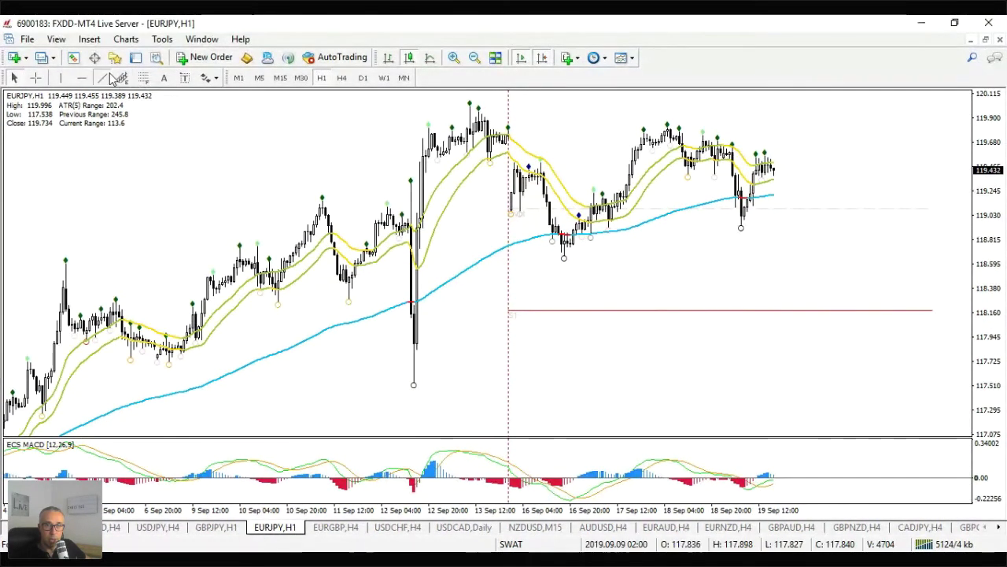
pyautogui.click(102, 80)
pyautogui.moveTo(468, 106); pyautogui.dragTo(935, 169)
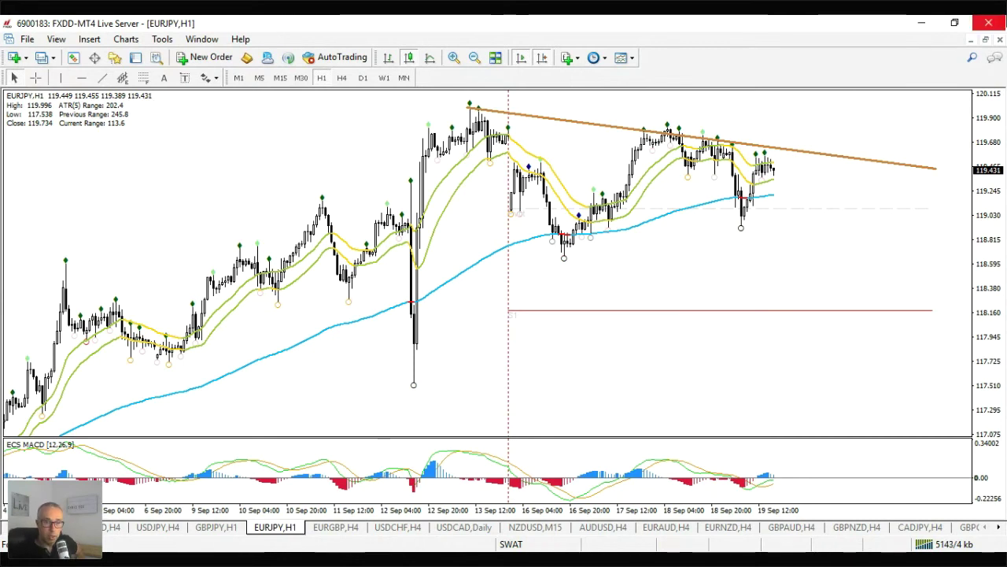
# On the EURGBP H4 chart, delete the Fibonacci retracement and enlarge the latest candles.
pyautogui.click(337, 526)
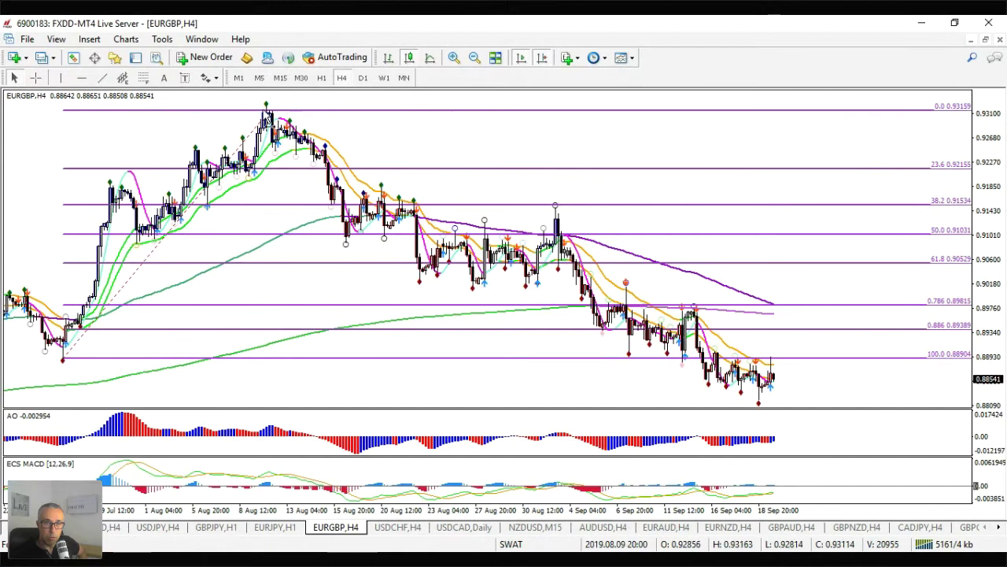
pyautogui.rightClick(300, 111)
pyautogui.click(378, 162)
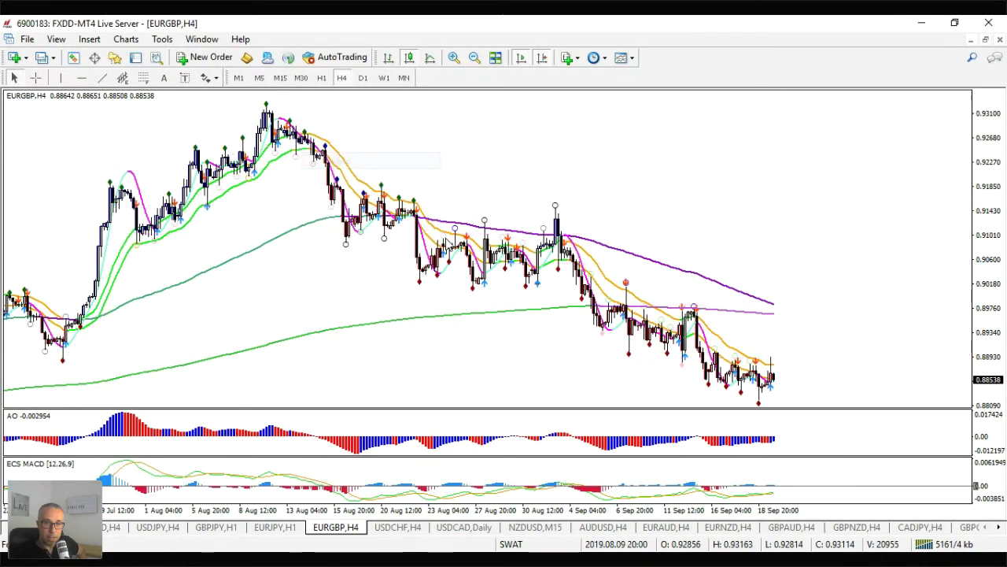
pyautogui.press('+')
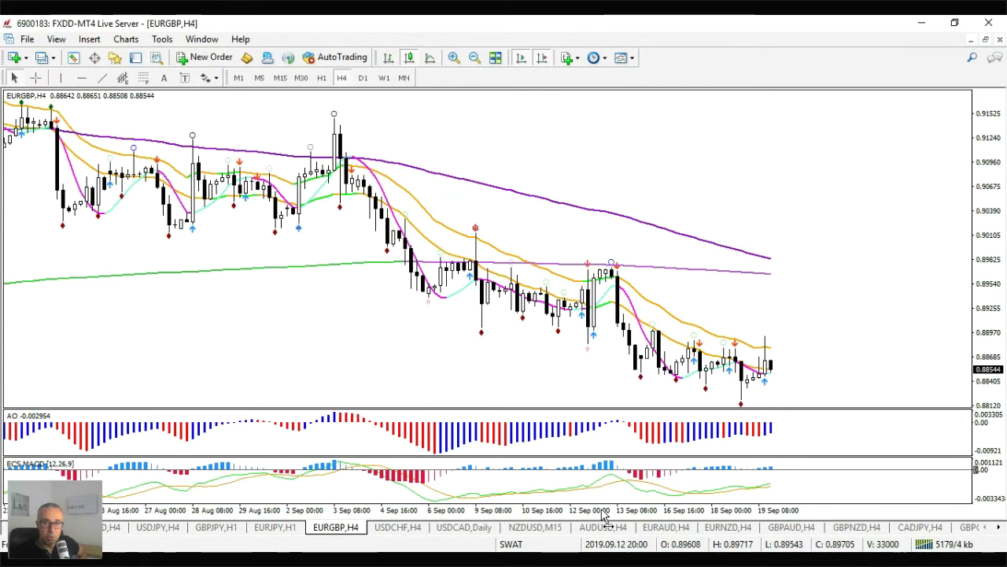
# On the USDCHF H4 chart, extend the rising support trendline beyond the latest candles along its existing slope.
pyautogui.click(422, 529)
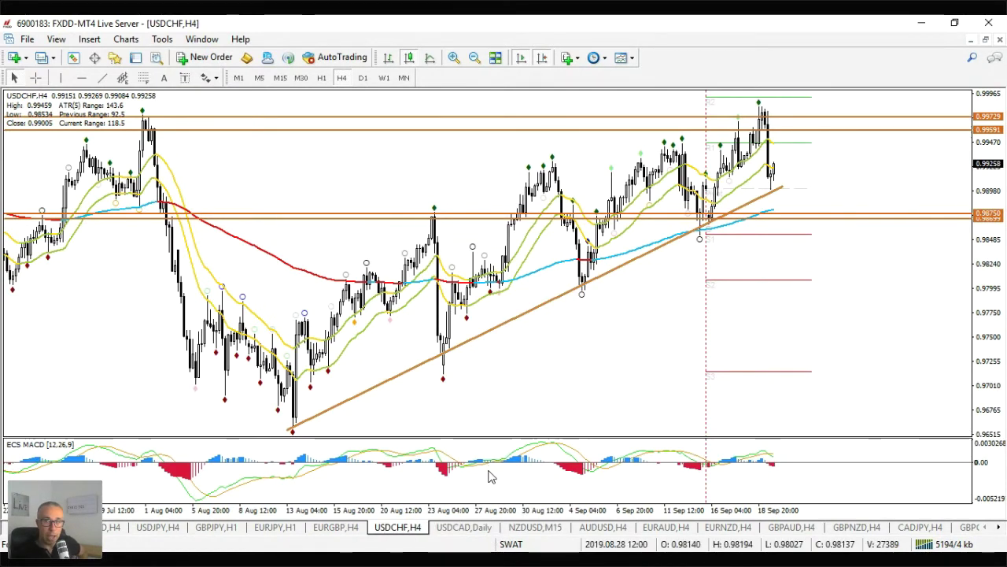
pyautogui.doubleClick(782, 187)
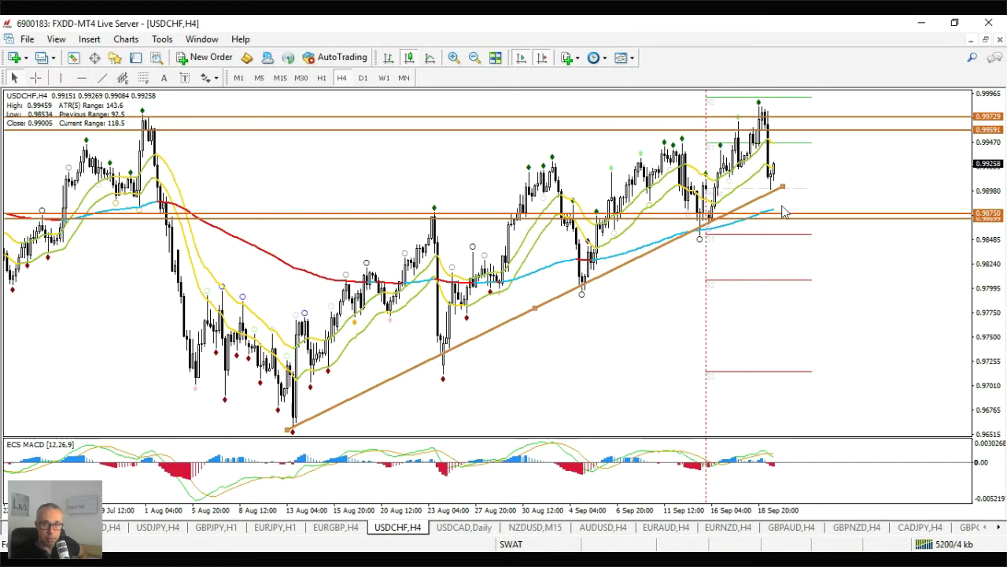
pyautogui.moveTo(782, 187); pyautogui.dragTo(858, 152)
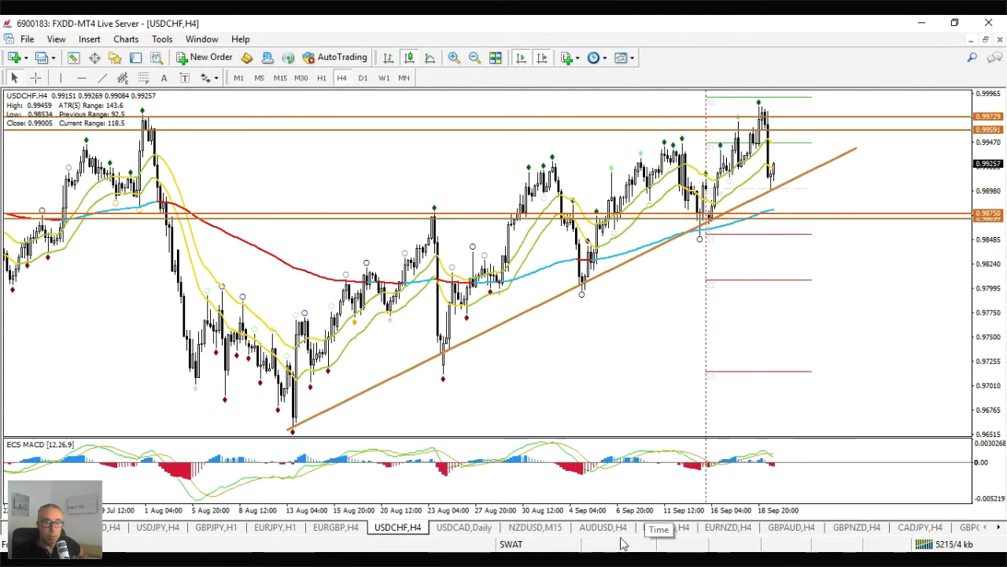
# On the USDCAD daily chart, re-anchor the upper wedge trendline to descend from the late-May high across recent highs, and delete the lower wedge trendline.
pyautogui.click(468, 528)
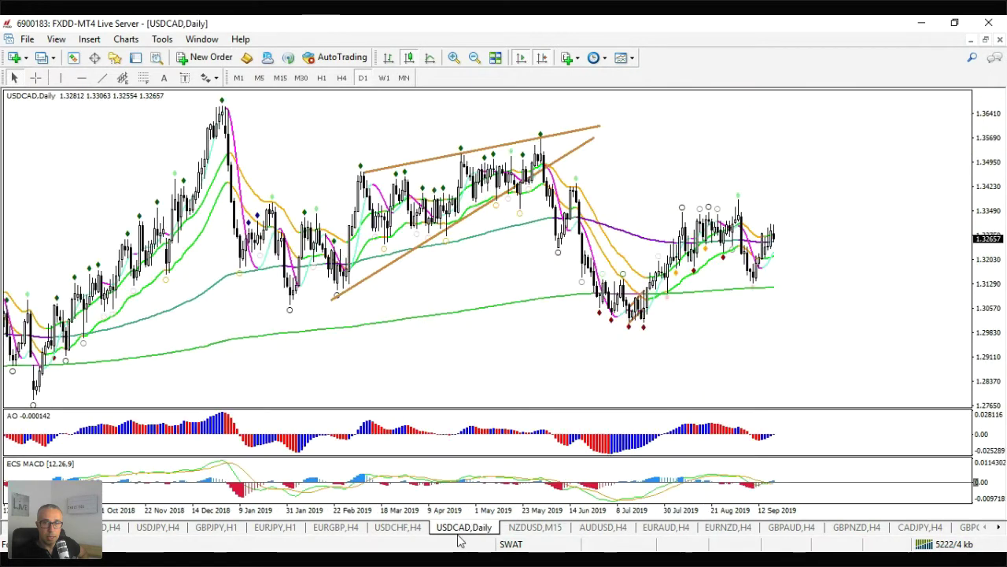
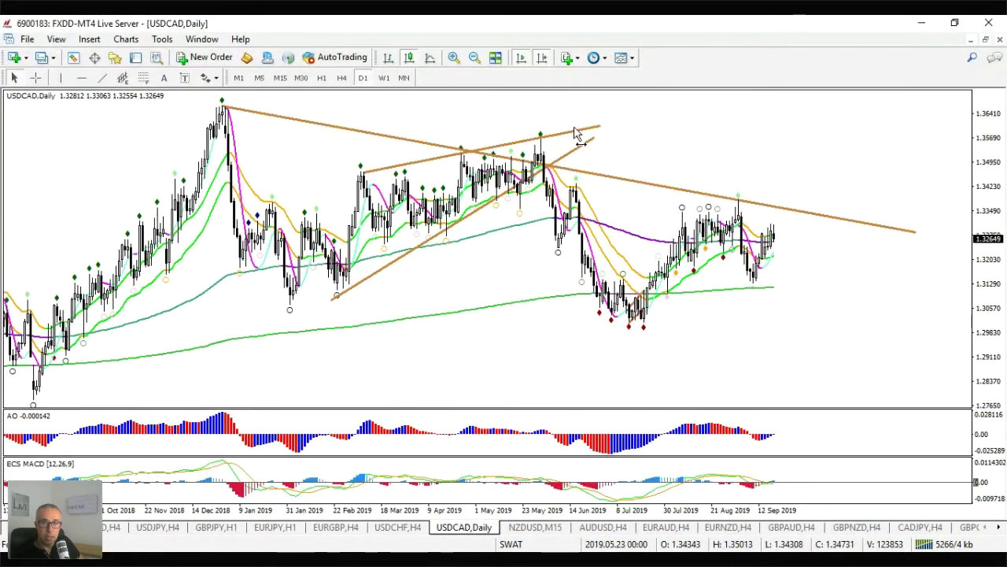
pyautogui.doubleClick(370, 174)
pyautogui.moveTo(371, 174); pyautogui.dragTo(540, 140)
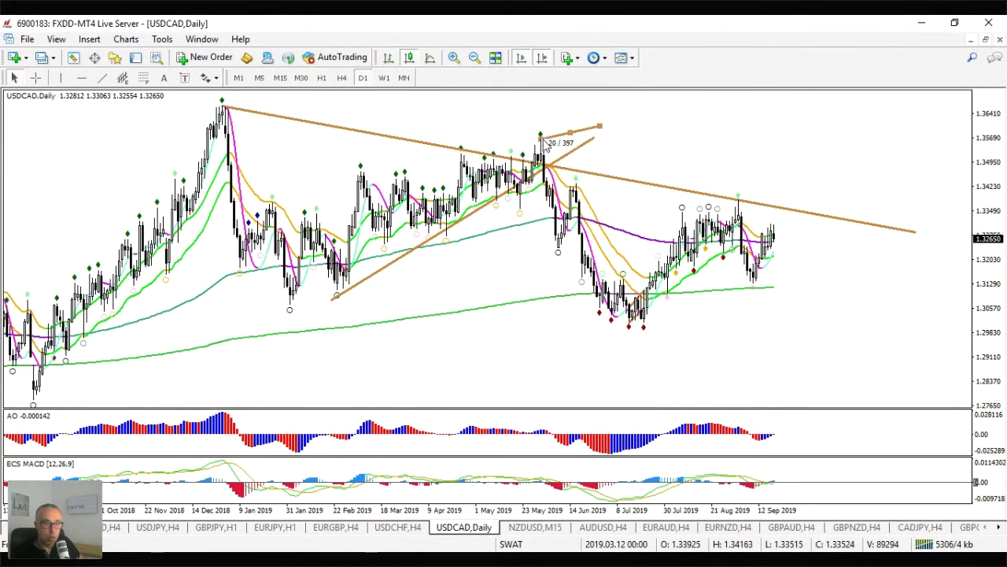
pyautogui.moveTo(599, 126); pyautogui.dragTo(815, 238)
pyautogui.doubleClick(595, 143)
pyautogui.press('Delete')
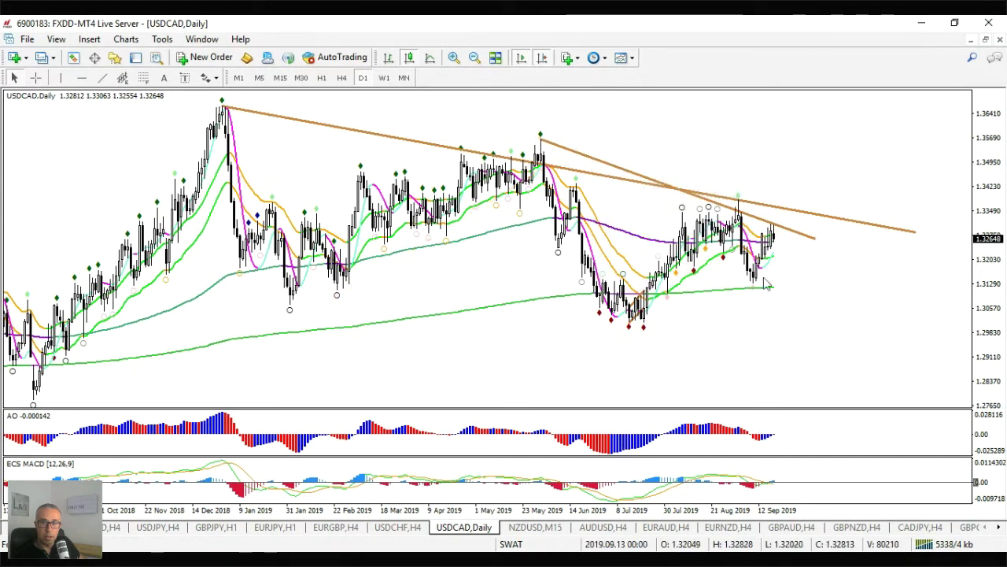
# Set the USDCAD and NZDUSD charts to H4, and draw a Fibonacci retracement on NZDUSD from the early-September low to the 12 September high.
pyautogui.click(342, 78)
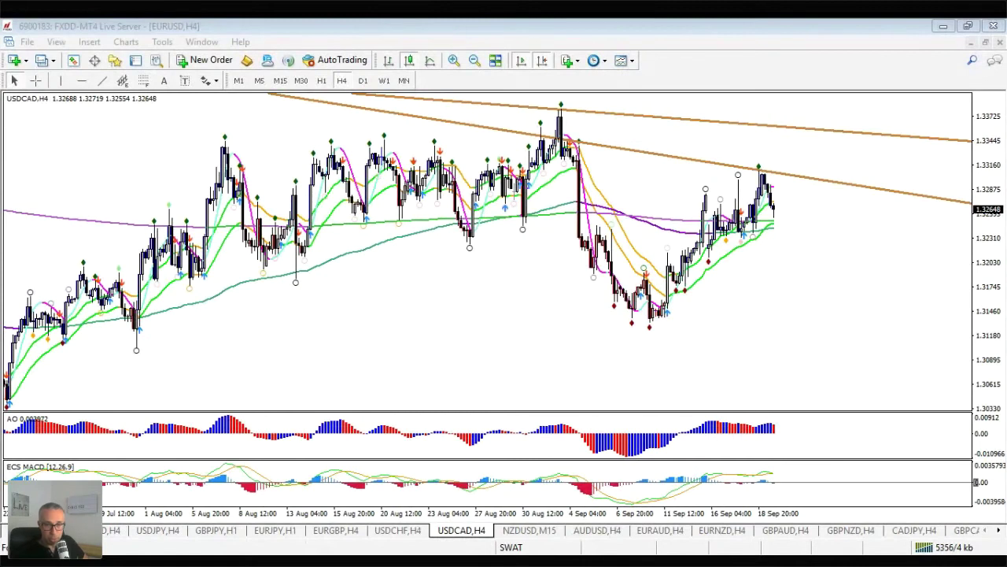
pyautogui.click(551, 526)
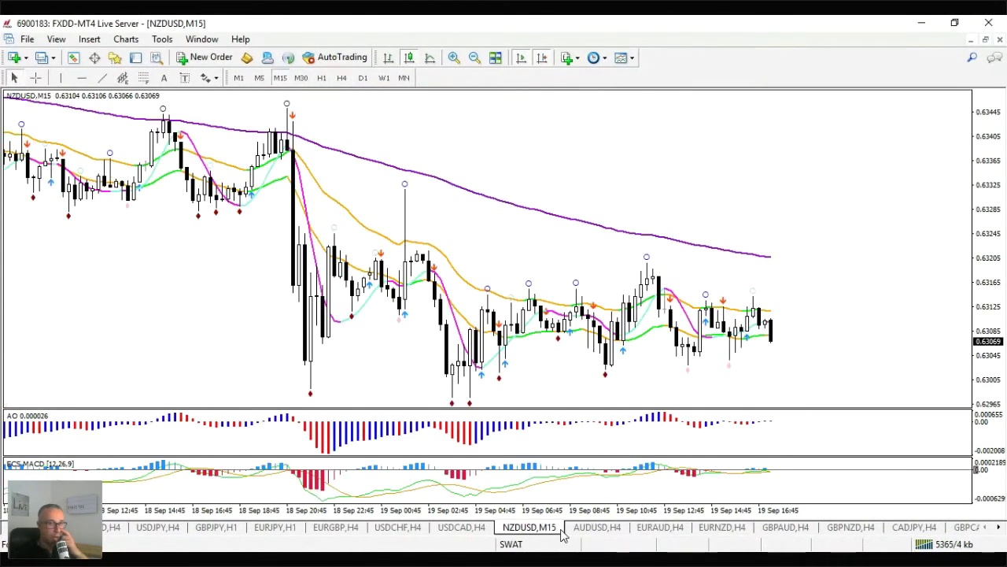
pyautogui.click(342, 77)
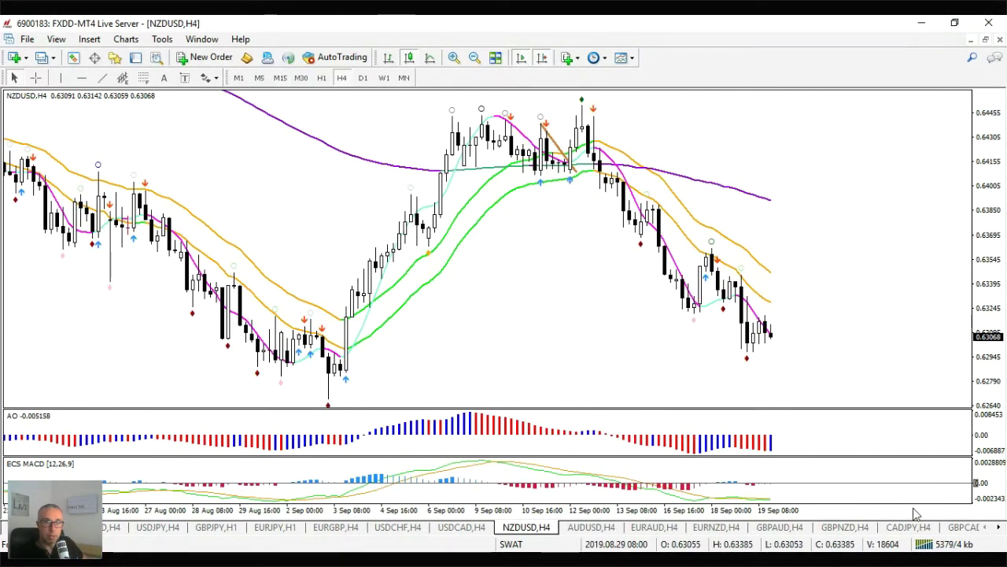
pyautogui.click(185, 77)
pyautogui.moveTo(329, 396); pyautogui.dragTo(580, 102)
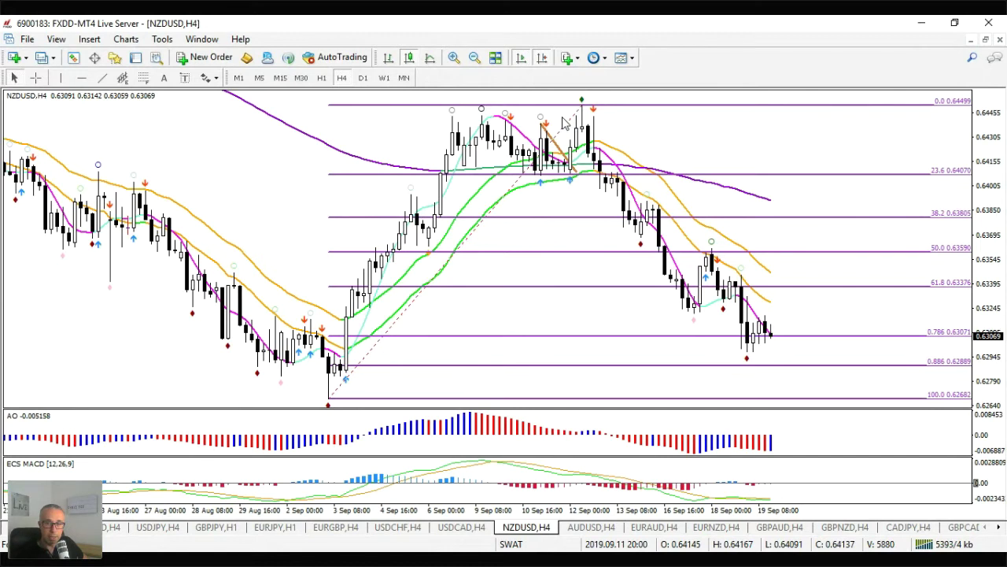
# Check AUDUSD on H1, and add horizontal levels at 0.67928 and 0.67805 on its H4 chart.
pyautogui.click(612, 530)
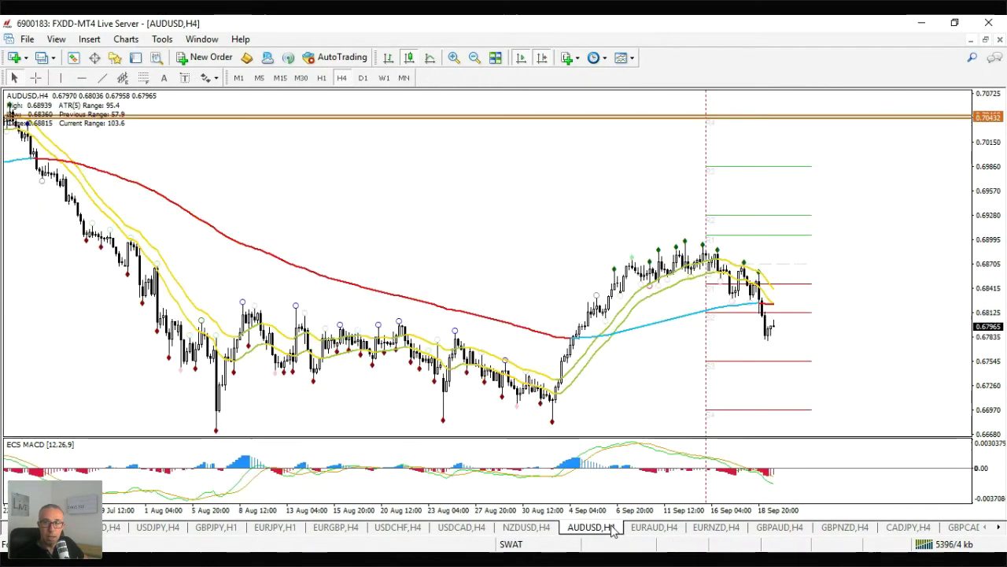
pyautogui.click(321, 77)
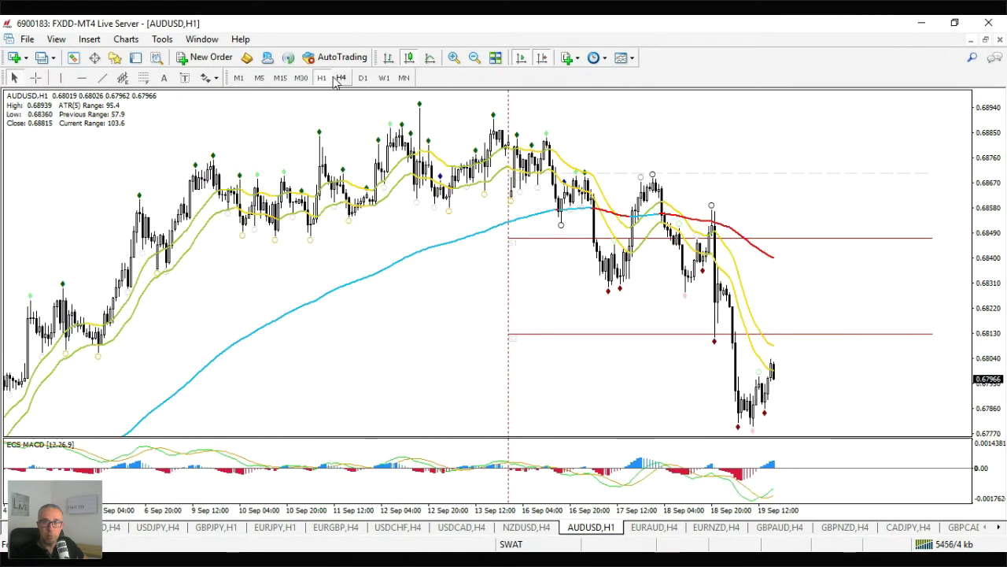
pyautogui.click(340, 77)
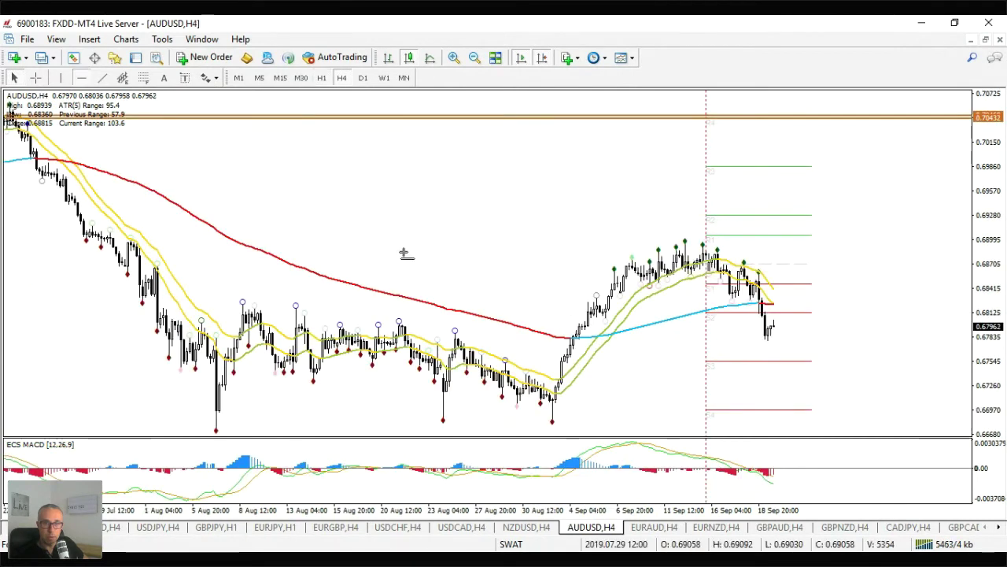
pyautogui.click(415, 329)
pyautogui.click(81, 77)
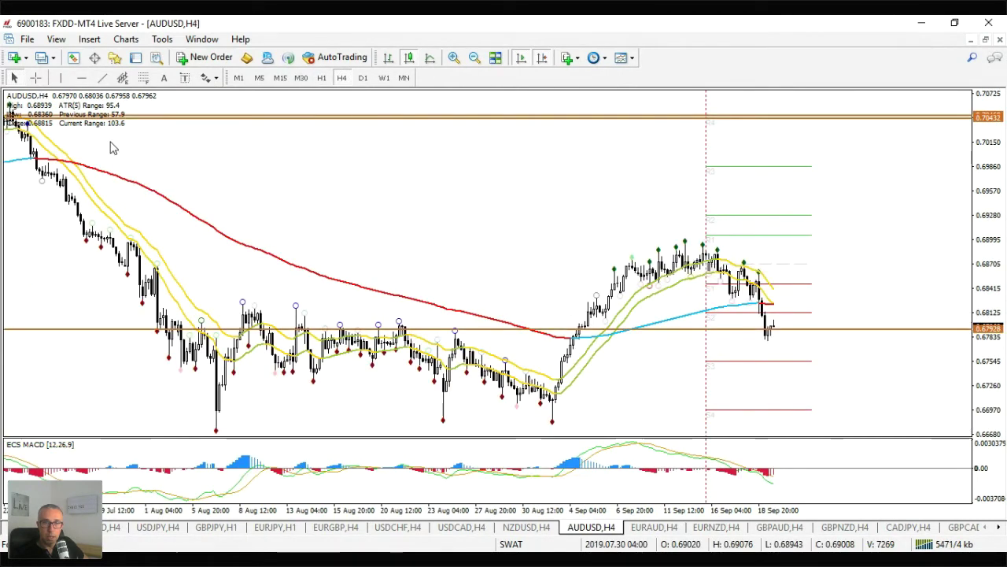
pyautogui.click(470, 339)
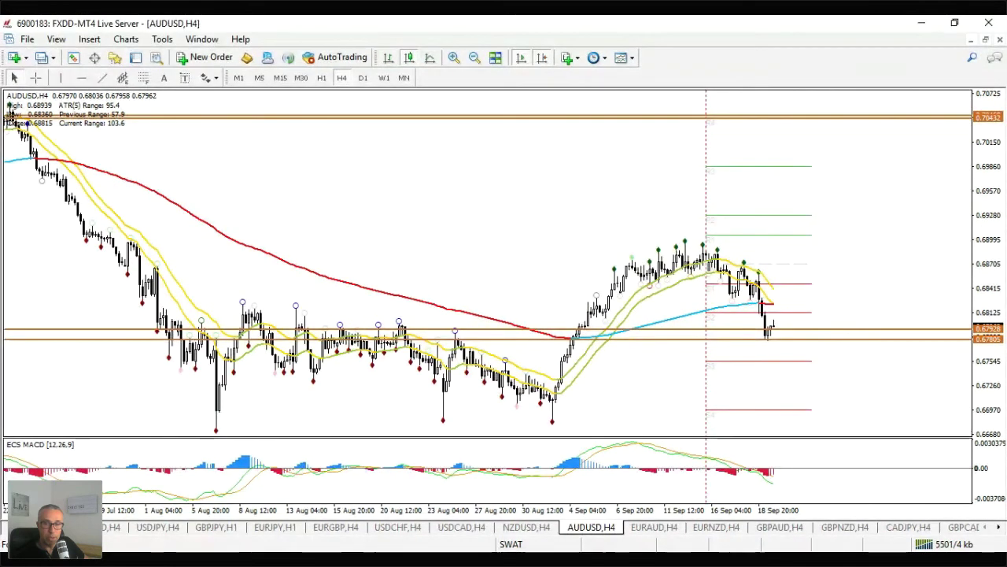
# Look briefly at EURAUD, and add a horizontal level at 1.74867 on the EURNZD H4 chart.
pyautogui.click(665, 533)
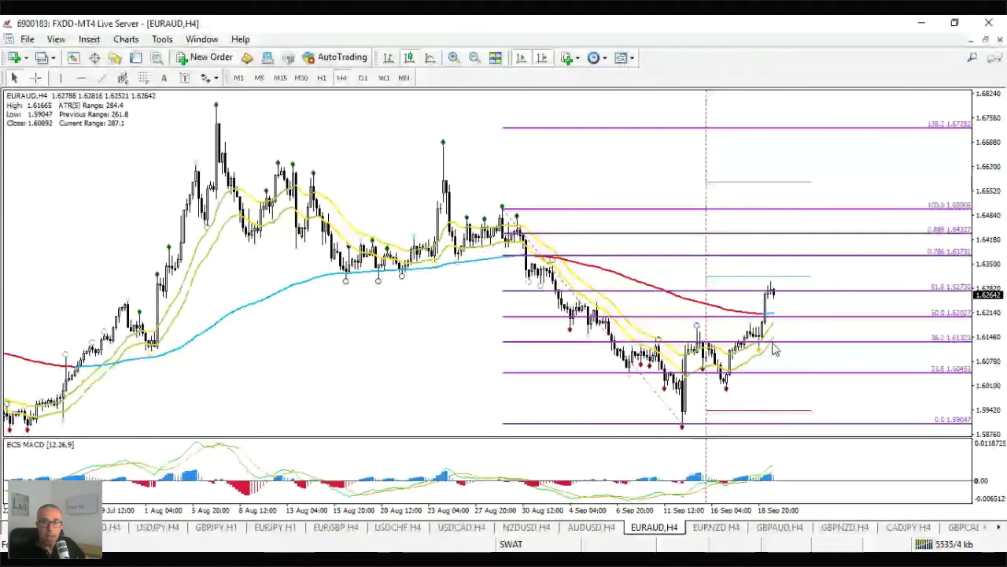
pyautogui.click(716, 530)
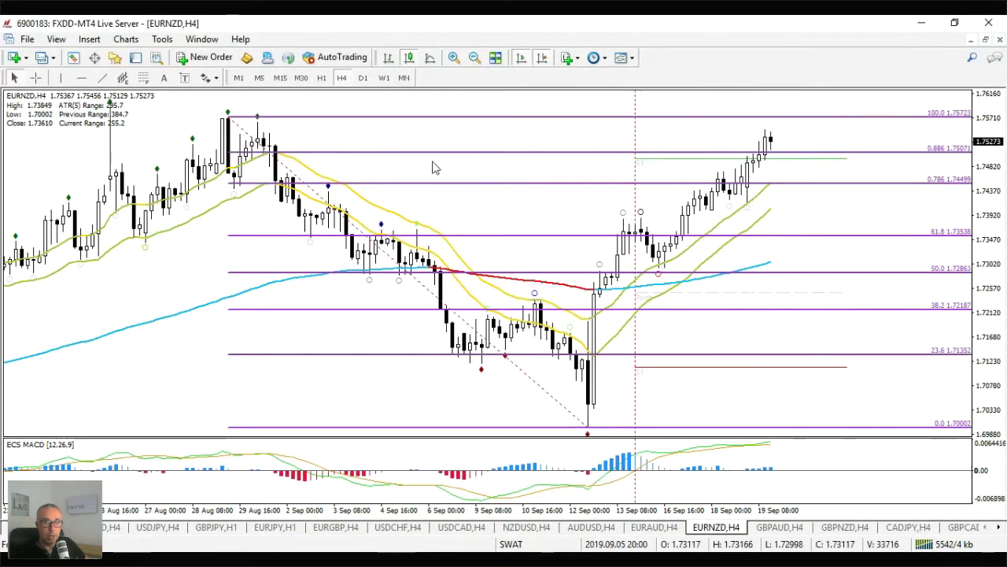
pyautogui.click(81, 77)
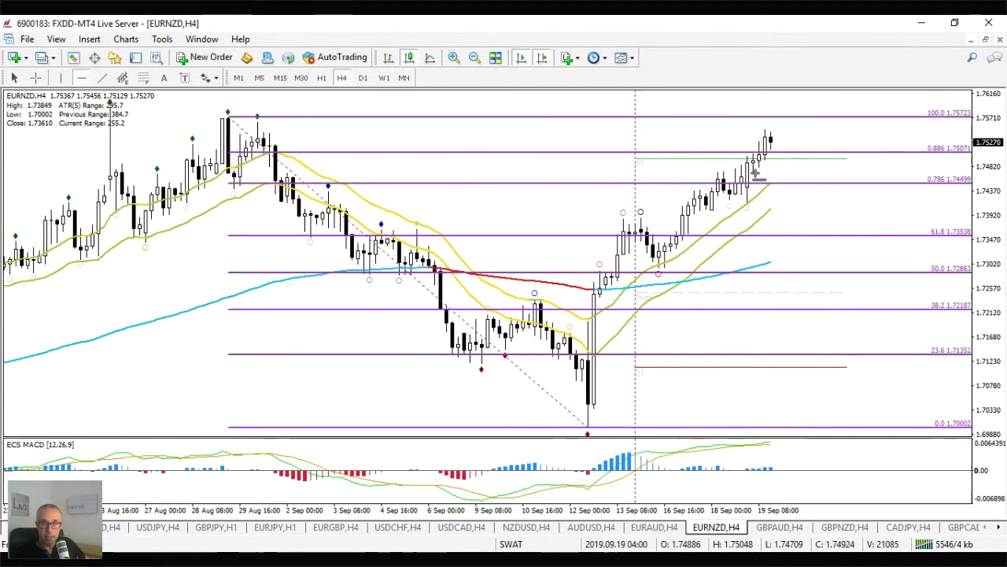
pyautogui.click(752, 165)
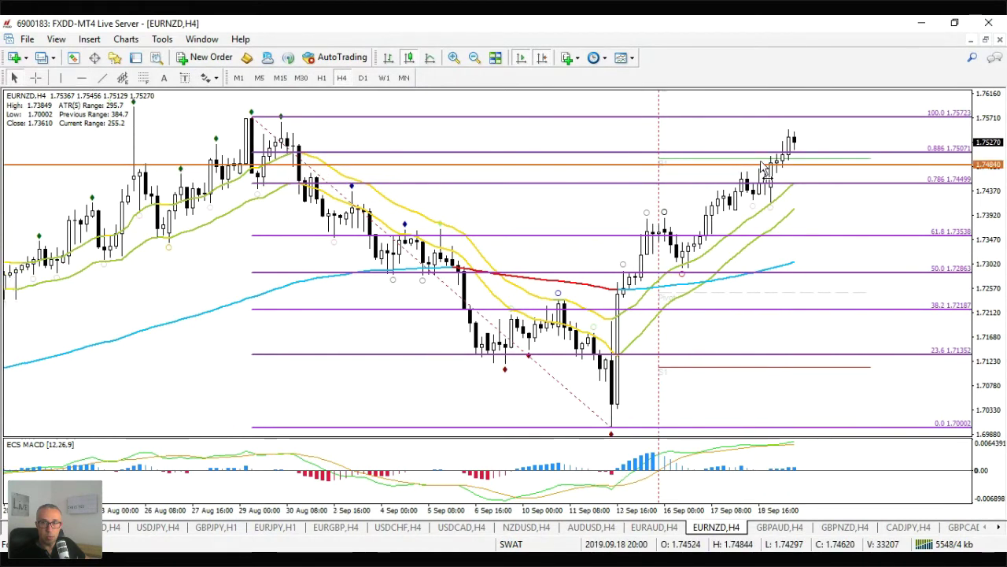
pyautogui.doubleClick(753, 165)
pyautogui.moveTo(752, 165); pyautogui.dragTo(775, 169)
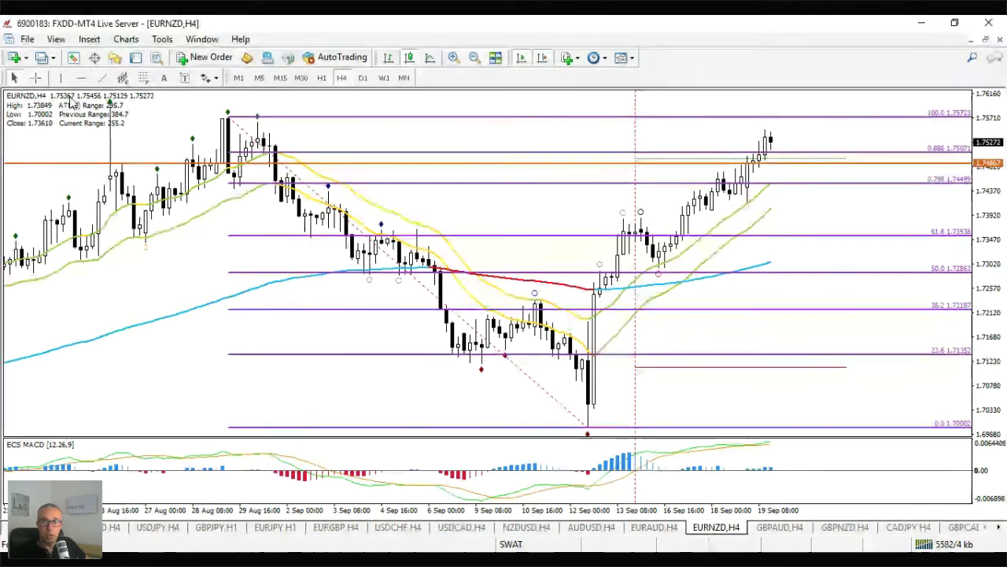
# Examine the latest EURNZD H4 candles against the nearby levels with the crosshair, and look over the GBPAUD and GBPNZD H4 charts.
pyautogui.middleClick(719, 113)
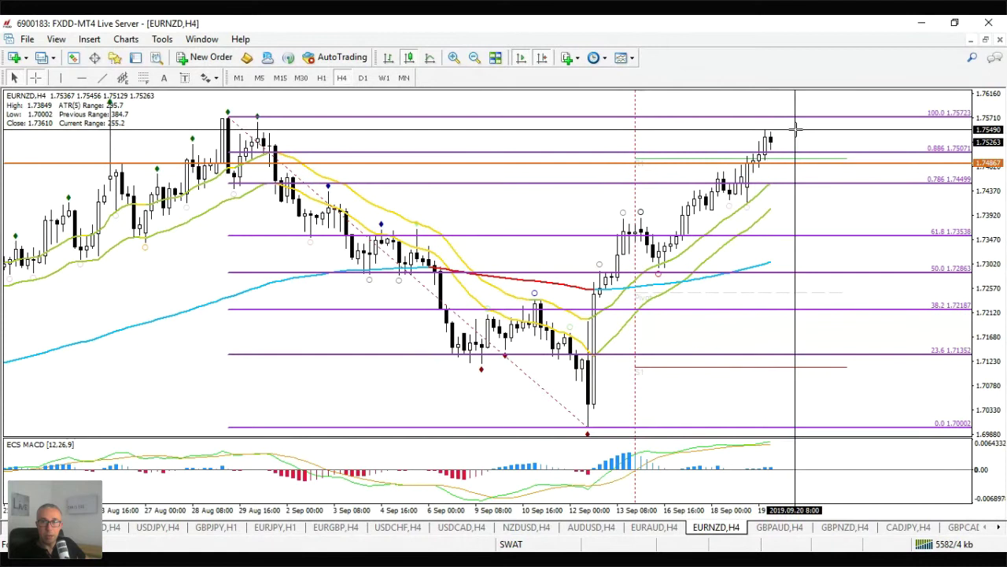
pyautogui.moveTo(771, 145)
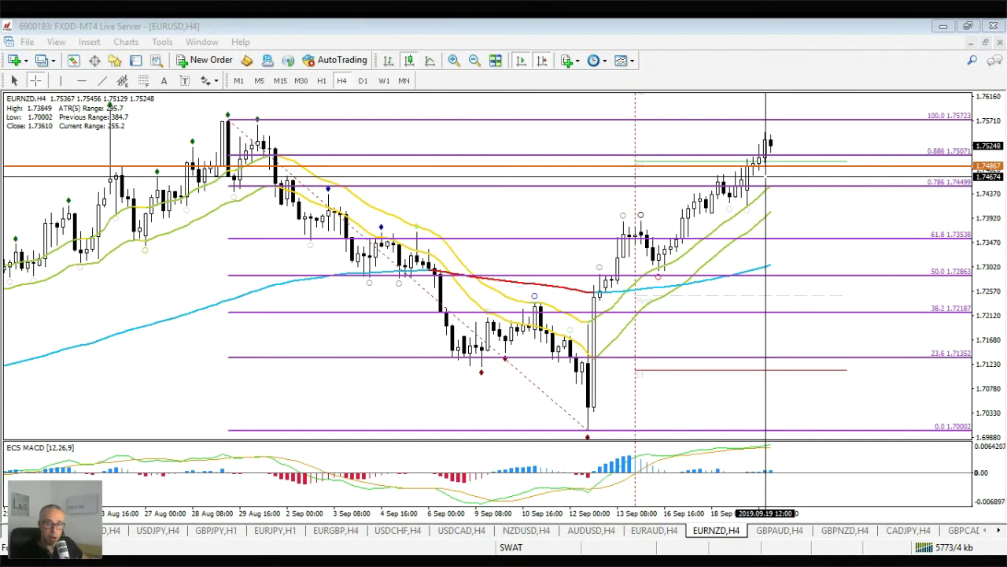
pyautogui.click(779, 527)
pyautogui.click(727, 528)
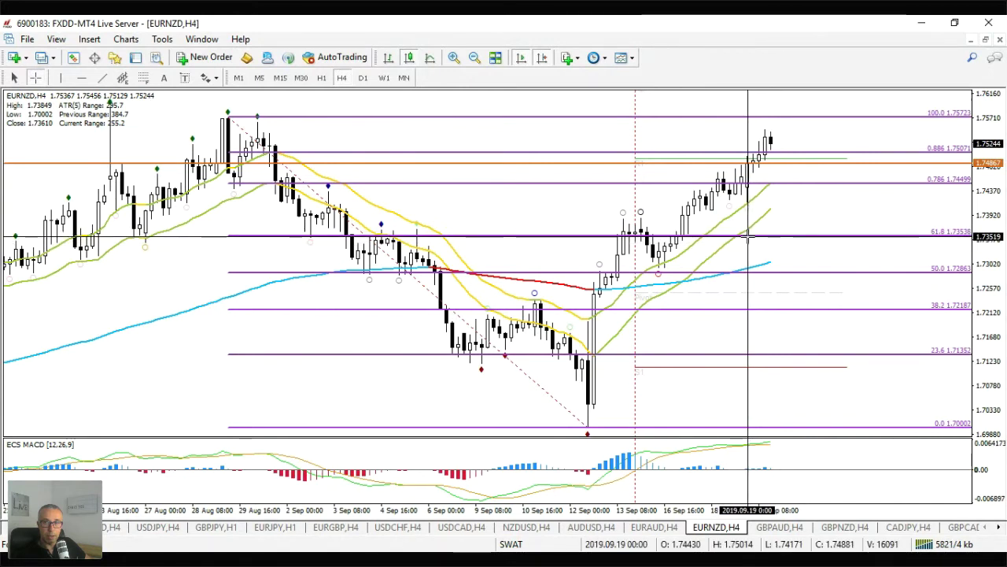
pyautogui.click(795, 527)
pyautogui.click(828, 529)
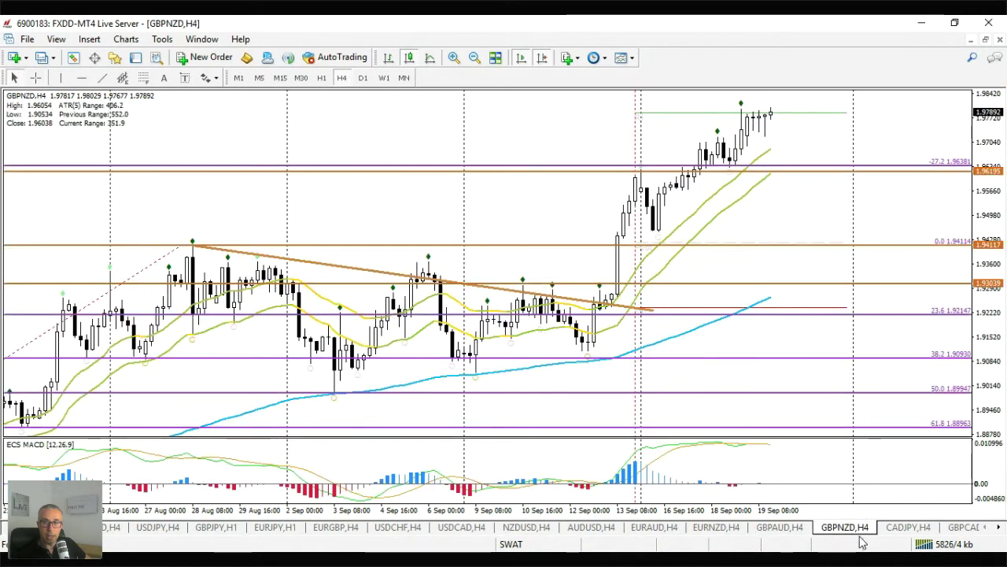
# Check AUDJPY on H4, and draw a Fibonacci retracement on its H1 chart from the 18 September high at 74.139 to the low at 73.109.
pyautogui.click(1000, 527)
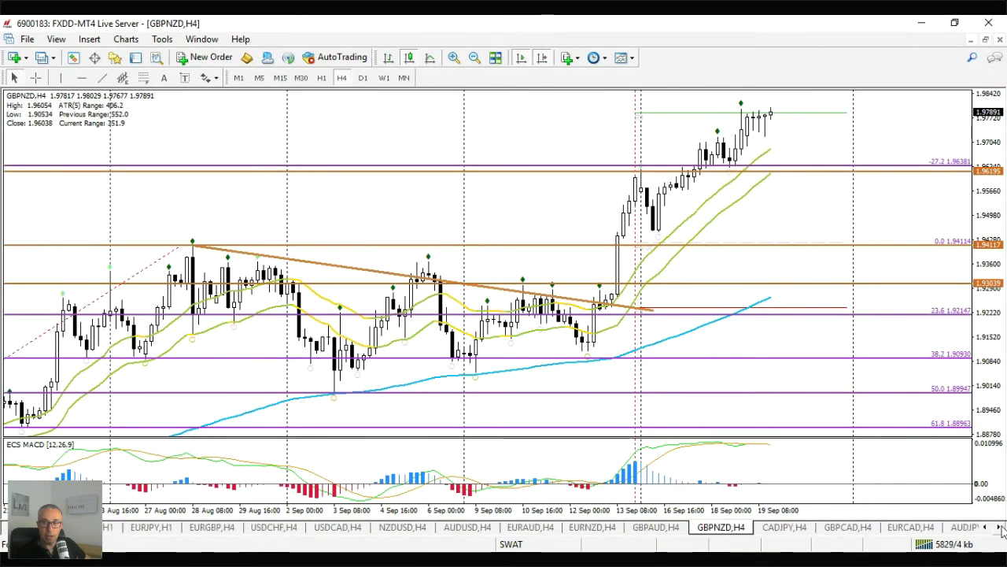
pyautogui.click(1000, 527)
pyautogui.click(914, 527)
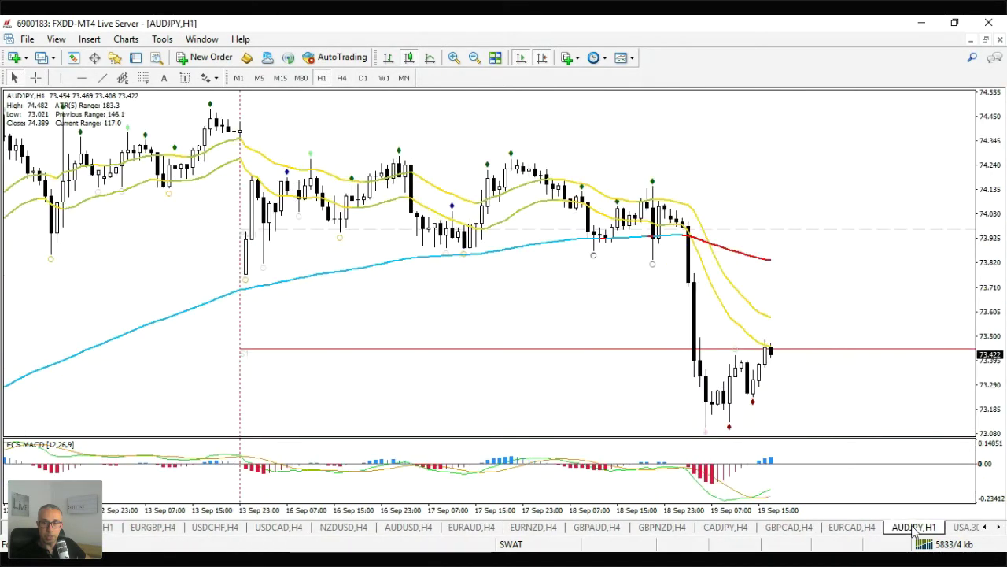
pyautogui.click(341, 77)
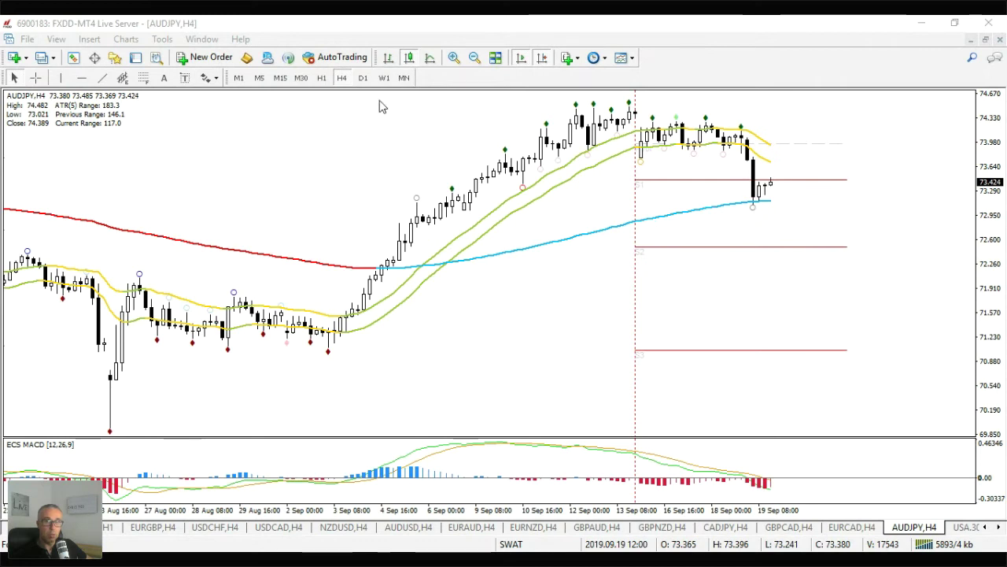
pyautogui.click(322, 77)
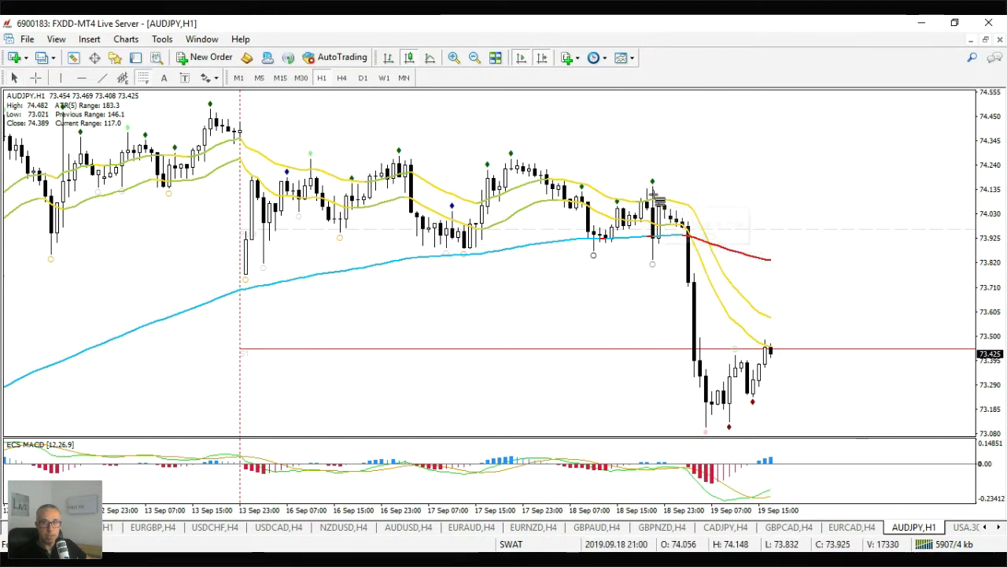
pyautogui.moveTo(650, 185)
pyautogui.mouseDown()
pyautogui.moveTo(708, 423)
pyautogui.moveTo(804, 404)
pyautogui.mouseUp()
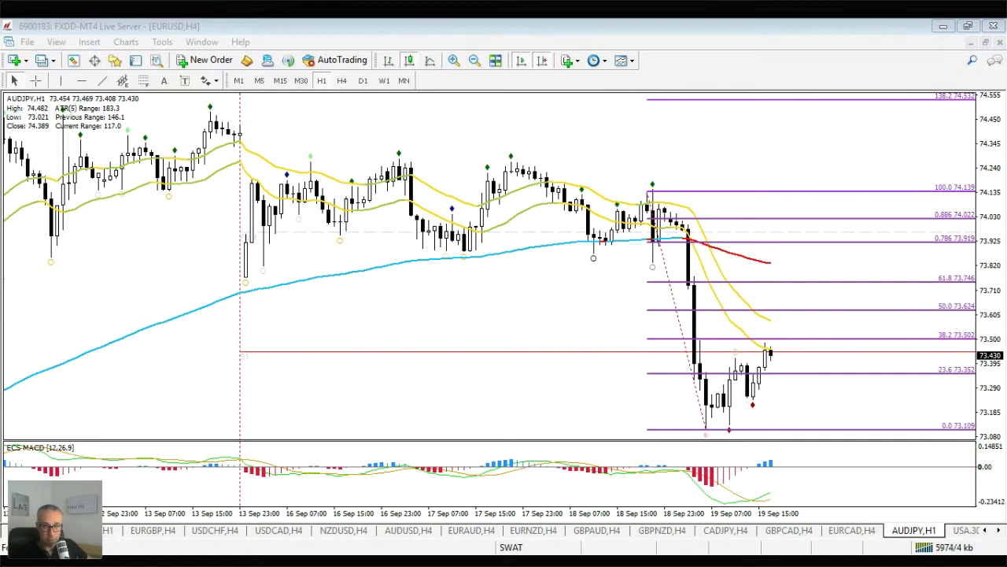
# Open the BTCUSD daily chart and add a horizontal support level at 9254.441 along the recent lows.
pyautogui.click(998, 530)
pyautogui.click(998, 529)
pyautogui.click(998, 529)
pyautogui.click(998, 529)
pyautogui.click(998, 530)
pyautogui.click(794, 526)
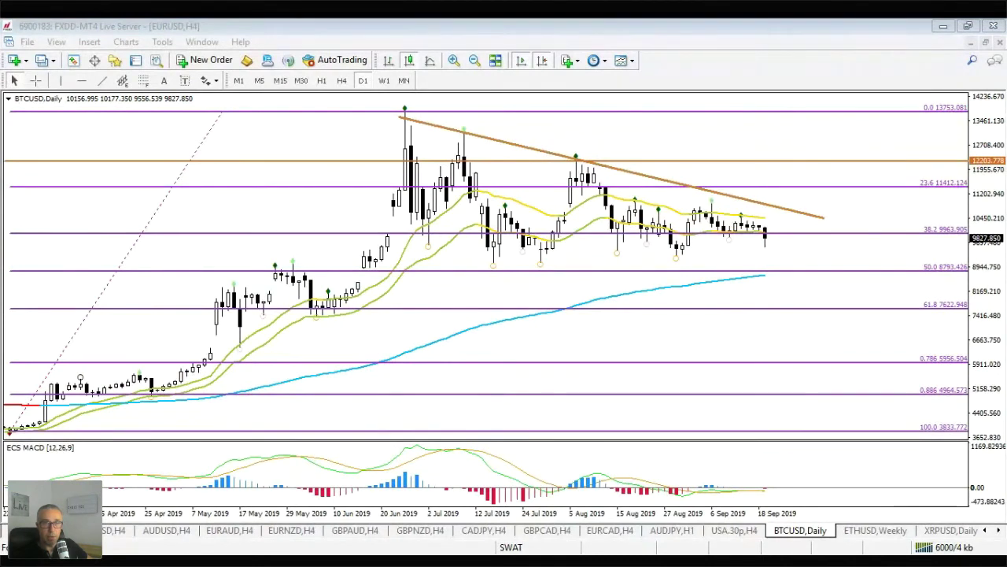
pyautogui.click(290, 97)
pyautogui.click(685, 253)
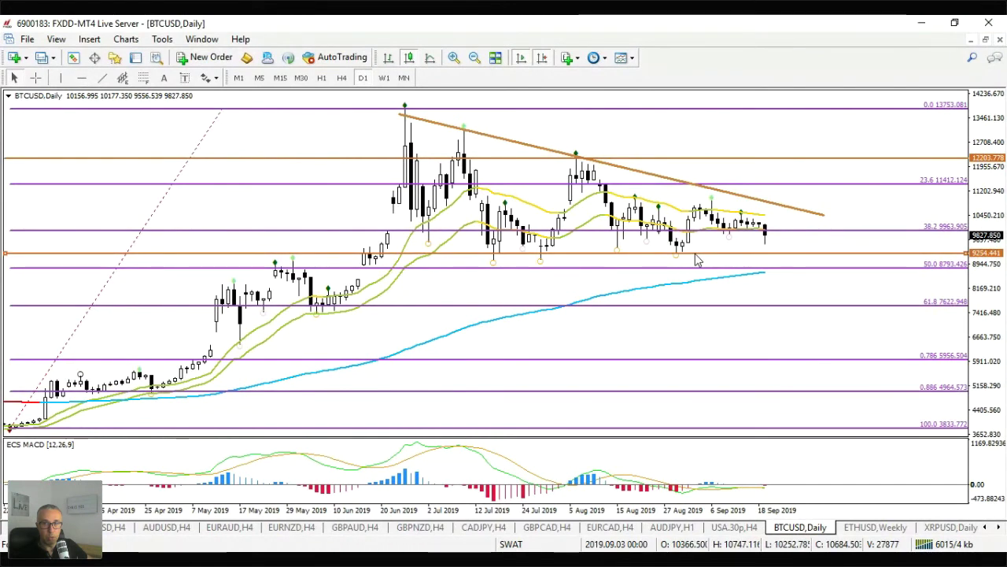
pyautogui.hotkey('alt', 'Tab')
pyautogui.hotkey('alt', 'Tab')
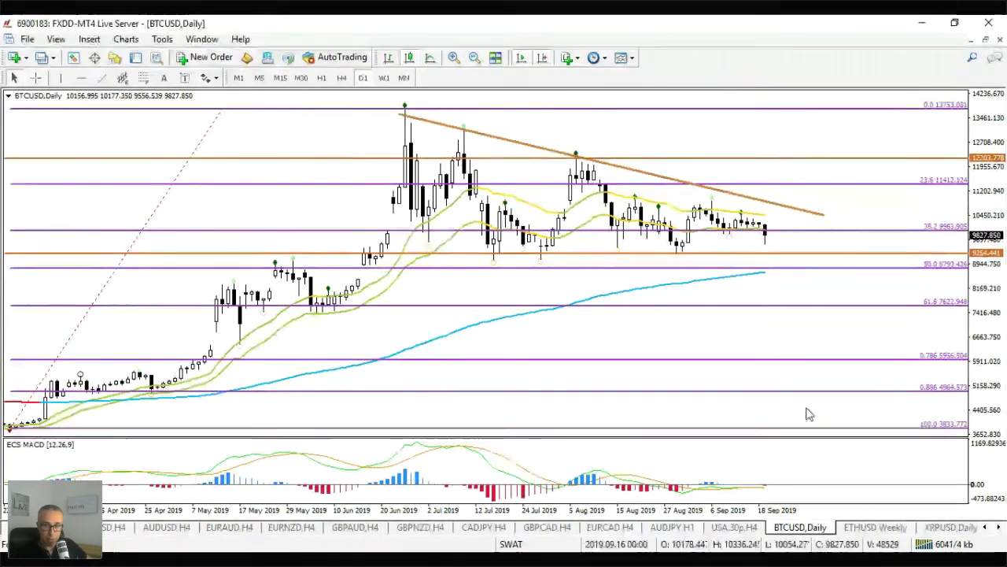
# Look over the ETHUSD weekly and XRPUSD daily charts.
pyautogui.click(875, 530)
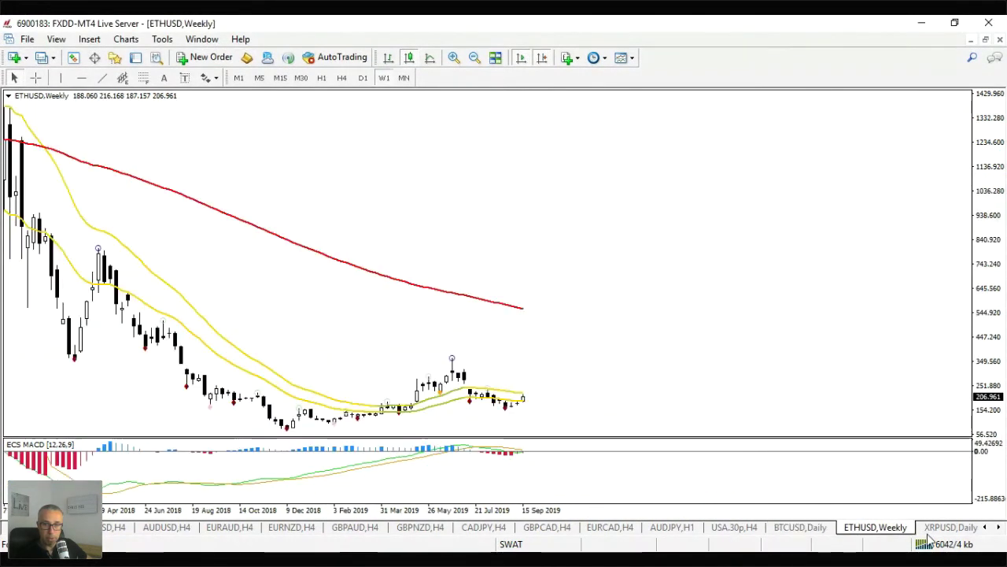
pyautogui.click(930, 531)
pyautogui.click(998, 527)
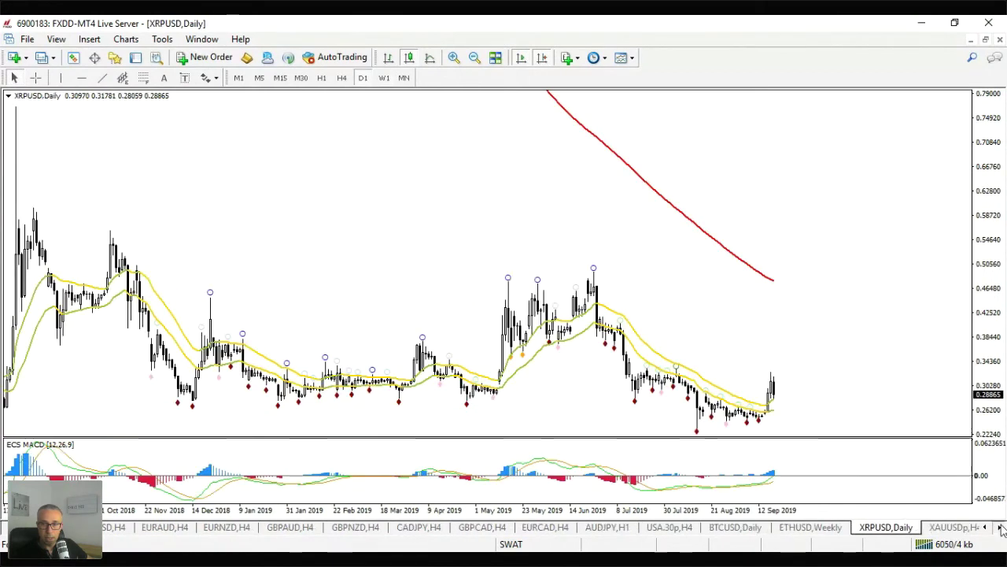
pyautogui.click(1000, 527)
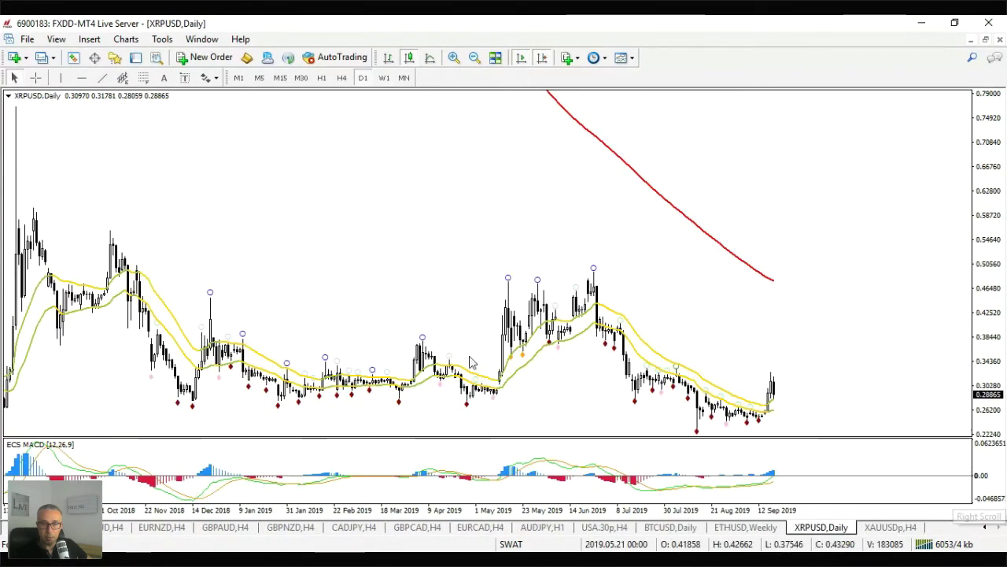
# Open a new AUDNZD chart with the 1FXDD analysis template, and set it to H1.
pyautogui.click(14, 57)
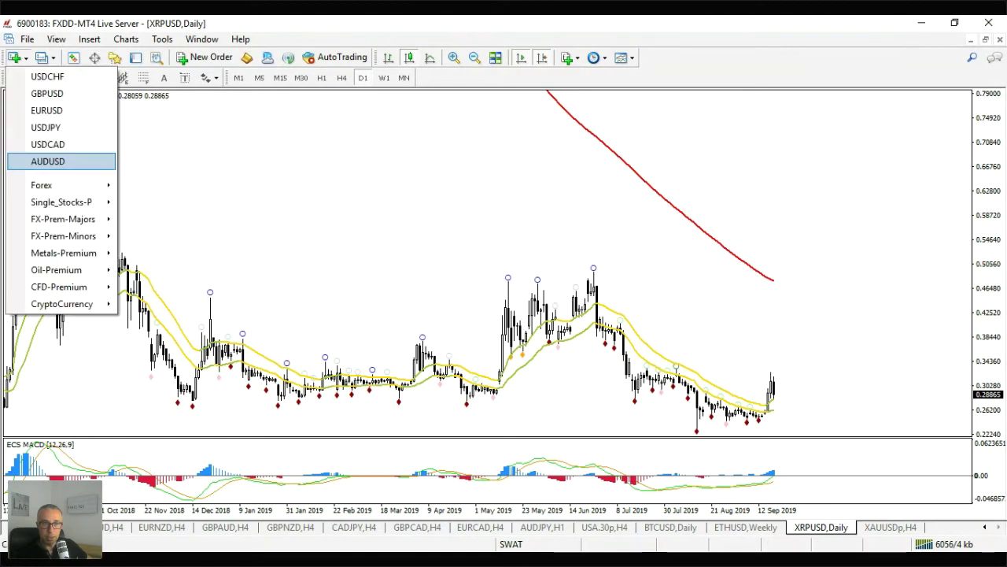
pyautogui.moveTo(95, 185)
pyautogui.moveTo(141, 256); pyautogui.dragTo(371, 355)
pyautogui.rightClick(390, 223)
pyautogui.moveTo(465, 273)
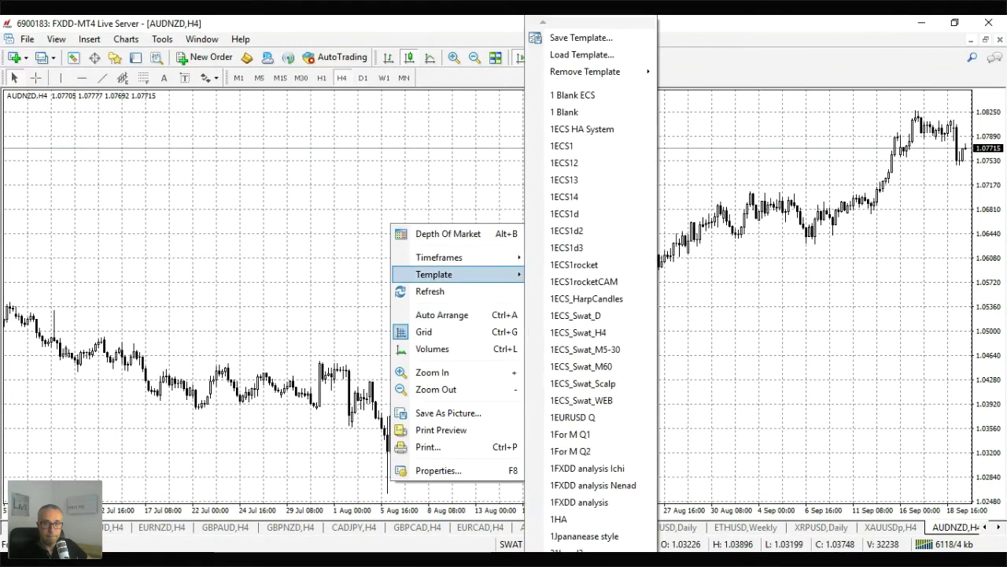
pyautogui.click(579, 502)
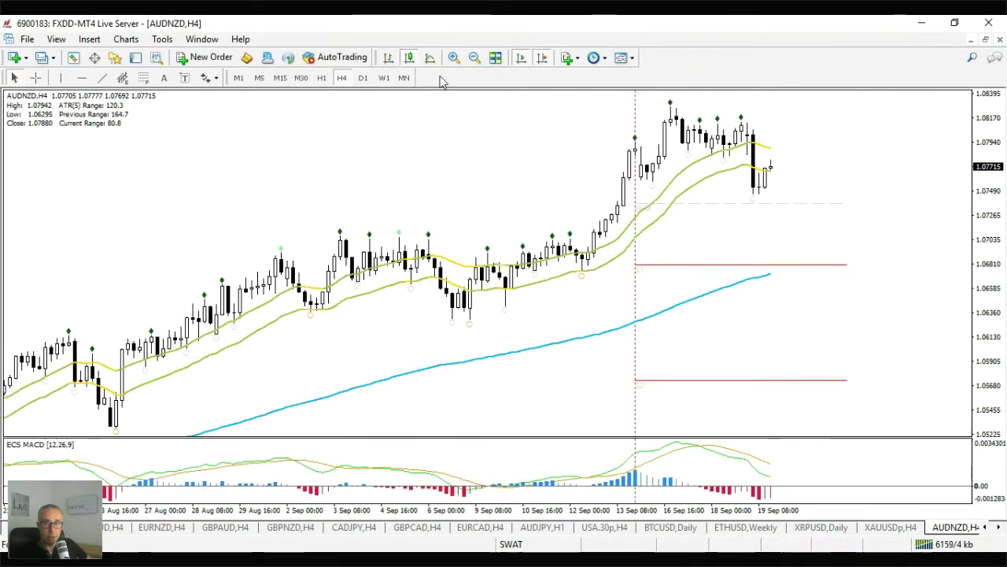
pyautogui.click(322, 77)
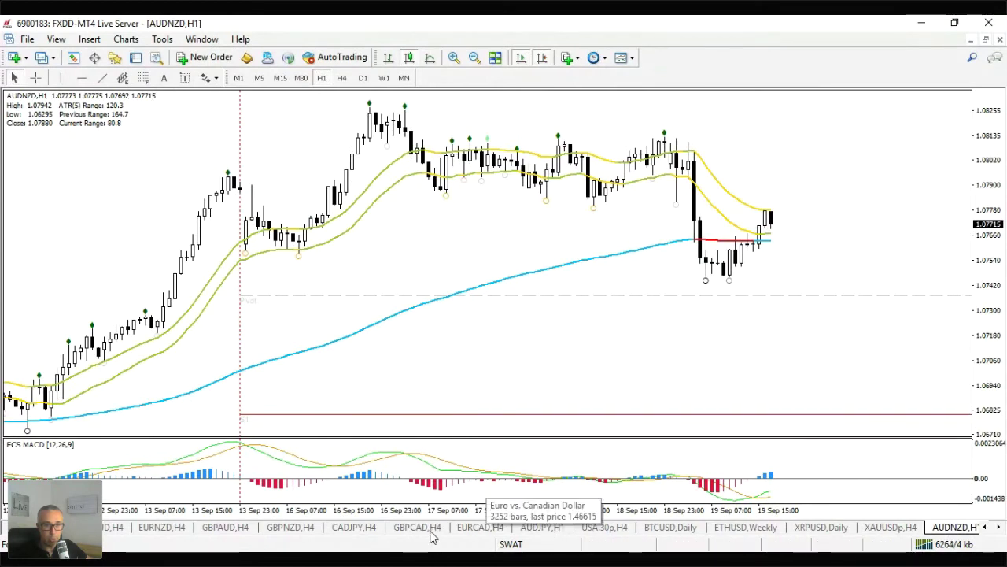
# Open a new NZDJPY chart and apply the 1FXDD analysis template to it.
pyautogui.click(998, 526)
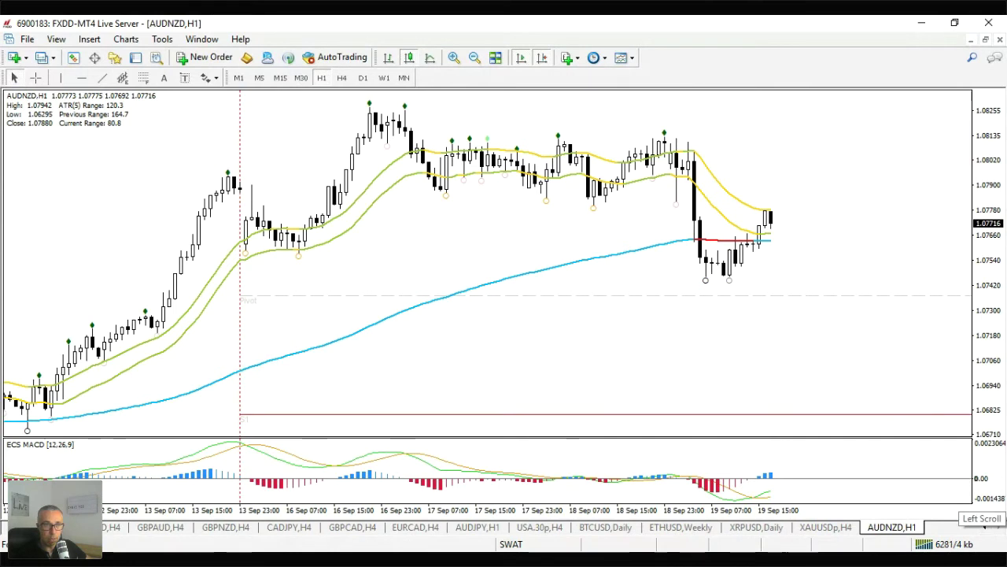
pyautogui.click(14, 57)
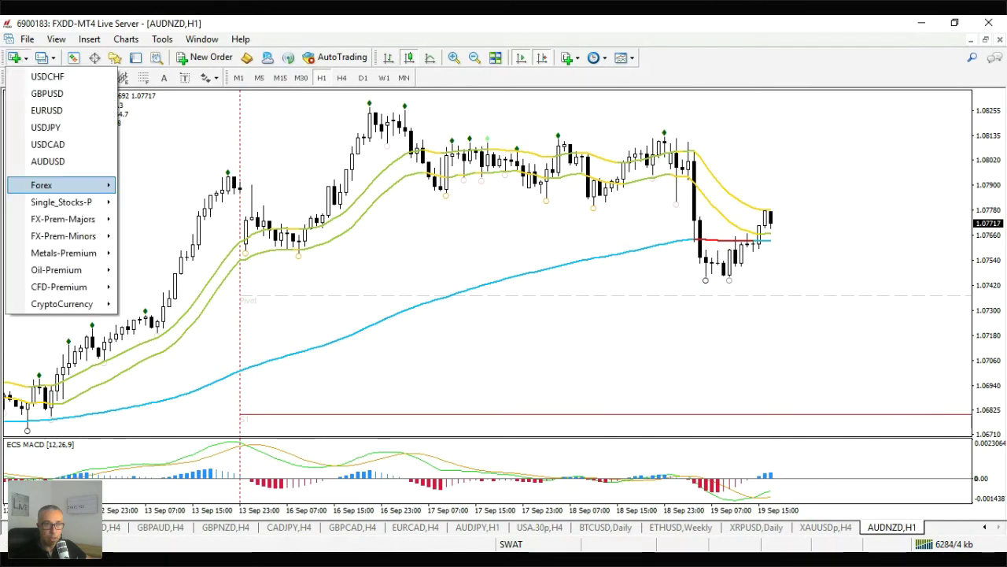
pyautogui.moveTo(70, 185)
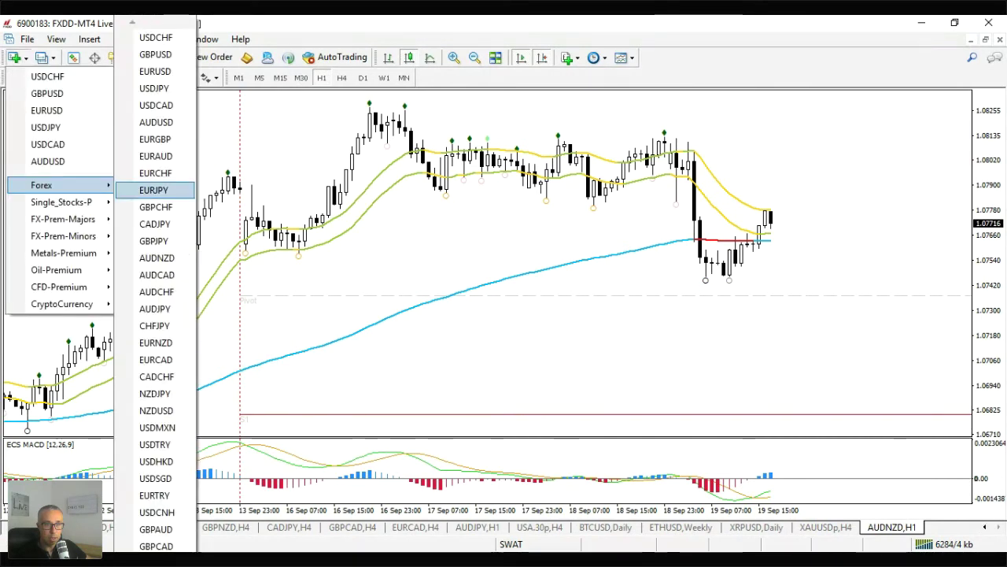
pyautogui.click(155, 393)
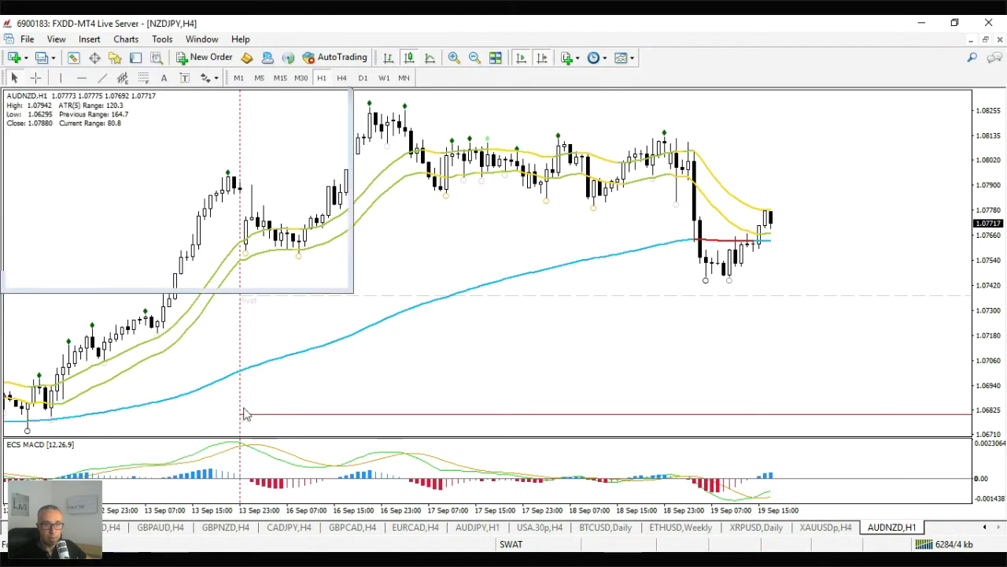
pyautogui.rightClick(429, 219)
pyautogui.moveTo(488, 267)
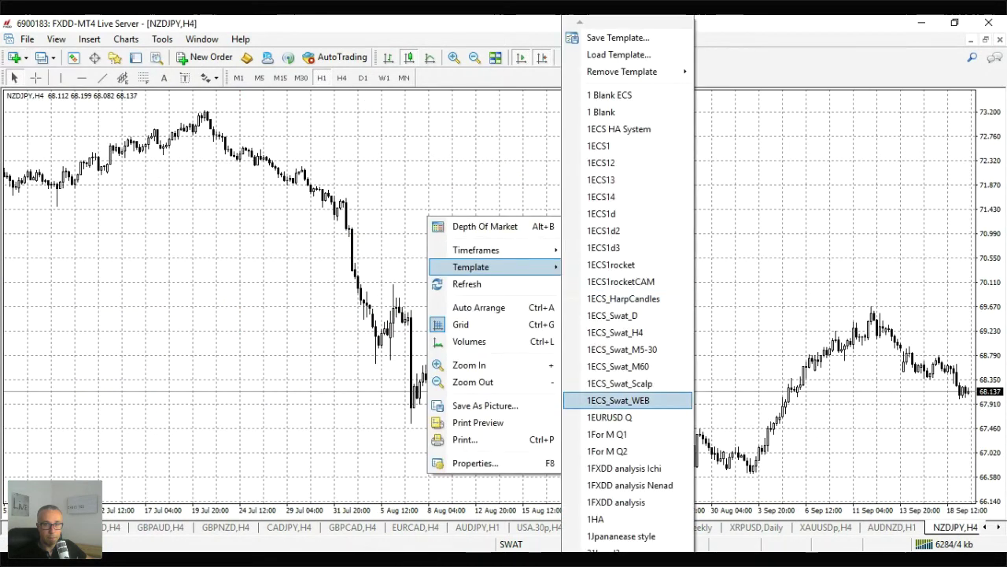
pyautogui.click(617, 502)
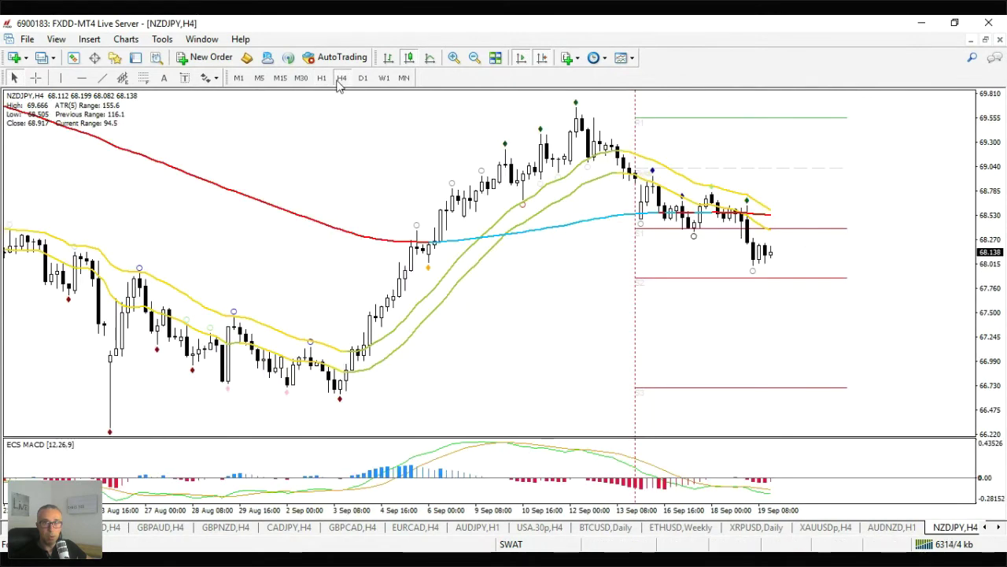
# Compare the NZDJPY trend on the Daily, H1 and H4 timeframes, ending on H4 at the normal candle zoom.
pyautogui.click(361, 77)
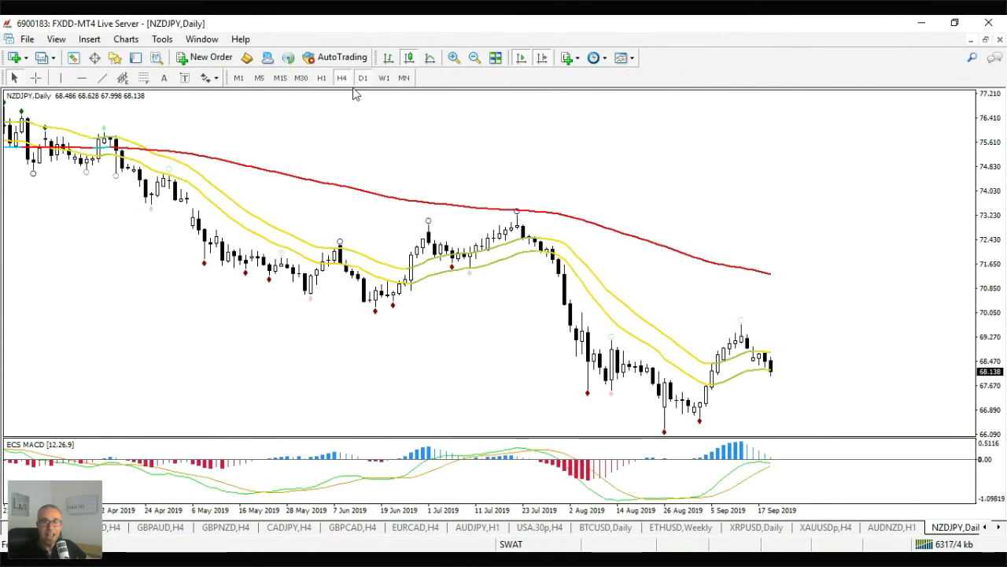
pyautogui.click(324, 78)
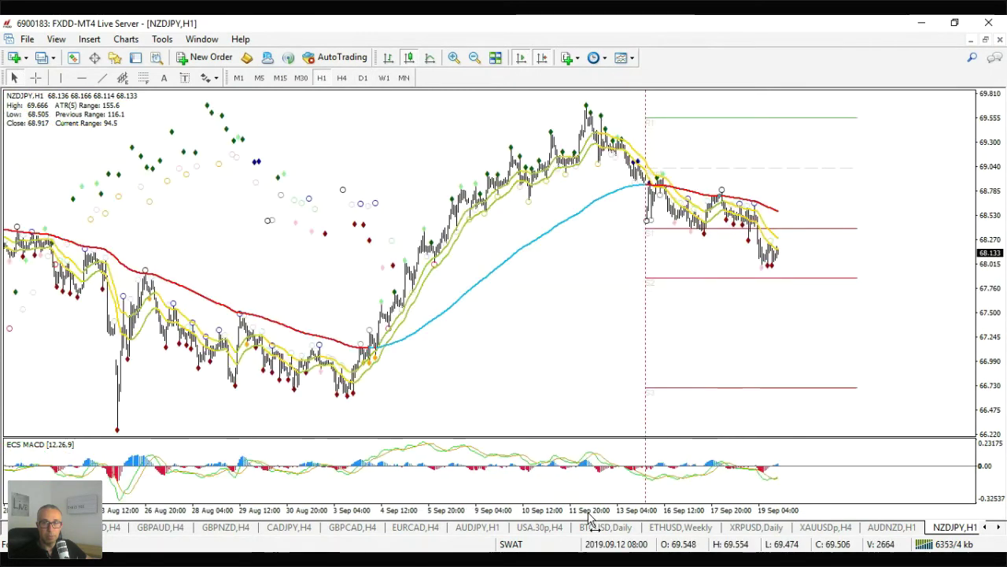
pyautogui.click(342, 78)
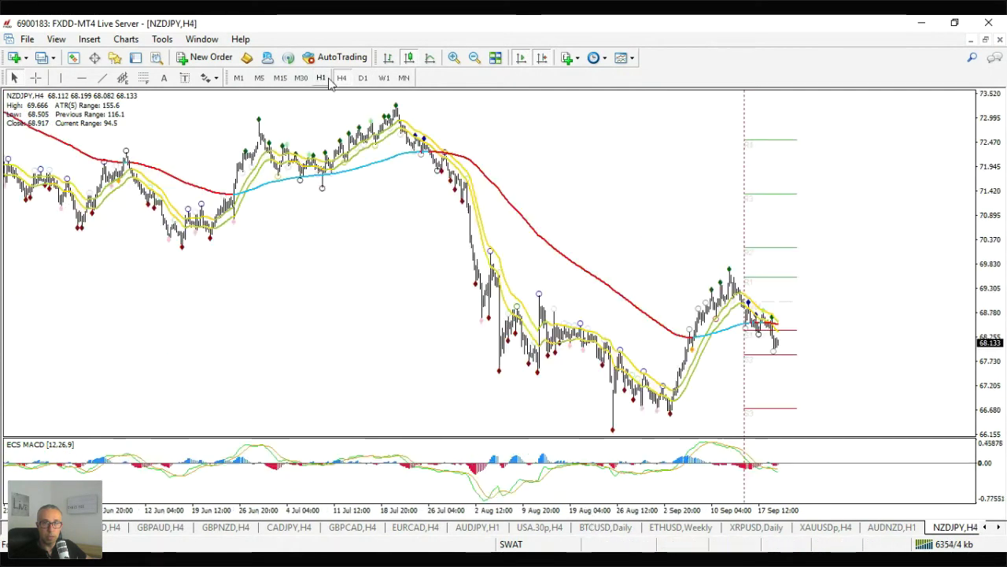
pyautogui.click(326, 78)
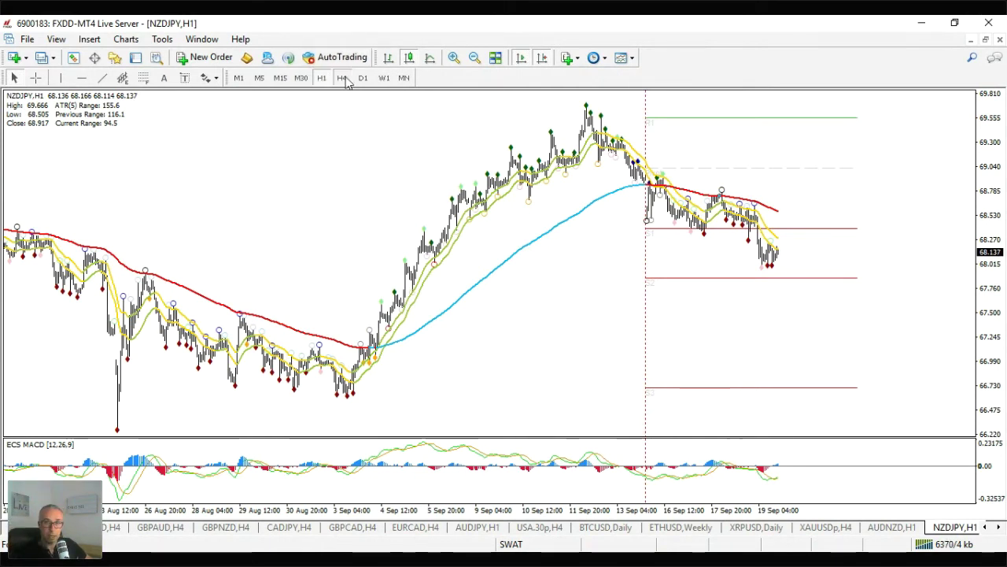
pyautogui.click(341, 77)
pyautogui.moveTo(736, 513)
pyautogui.mouseDown()
pyautogui.moveTo(768, 512)
pyautogui.moveTo(752, 512)
pyautogui.mouseUp()
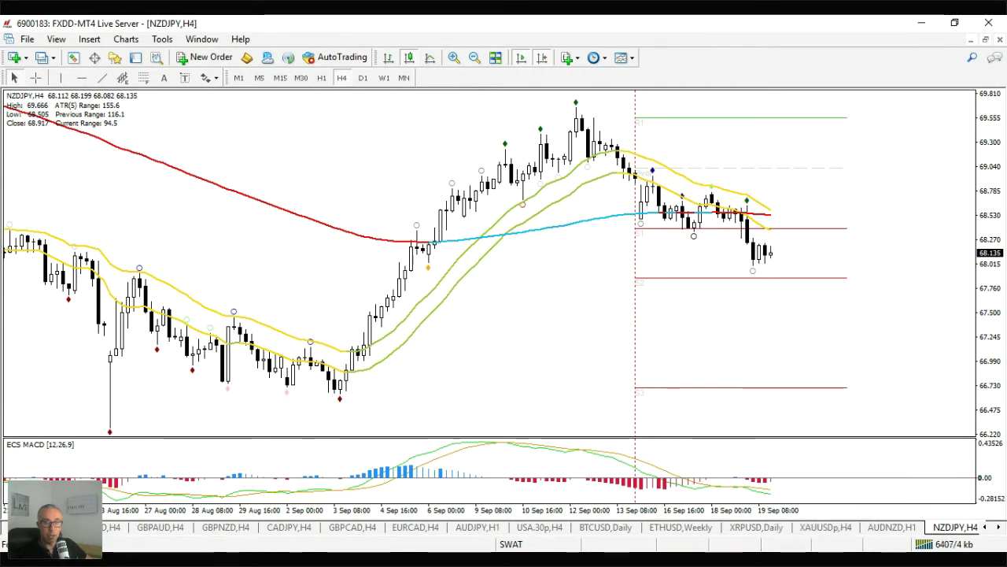
# Bring up the existing XAUUSDp gold chart and set it to the Daily timeframe.
pyautogui.click(989, 526)
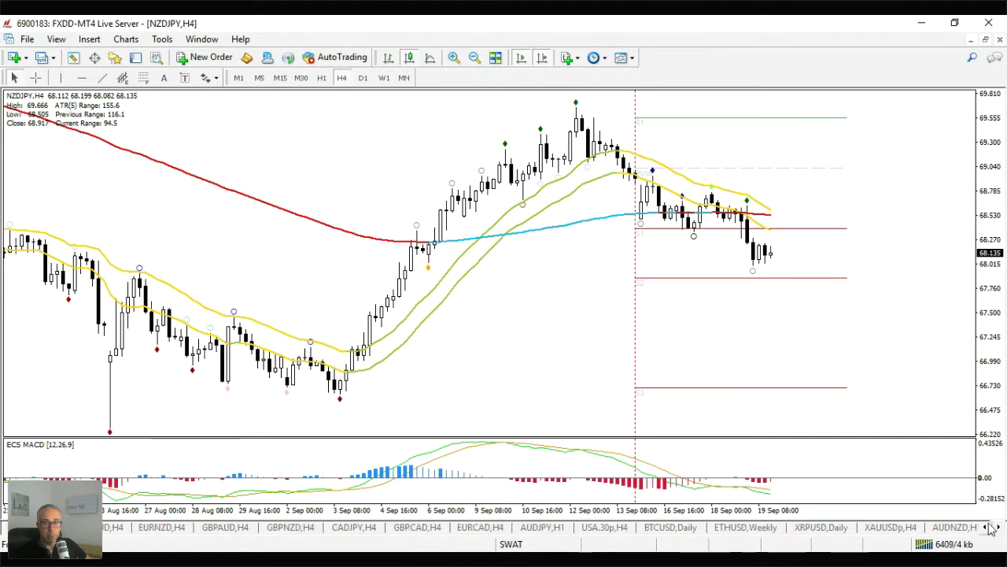
pyautogui.click(988, 526)
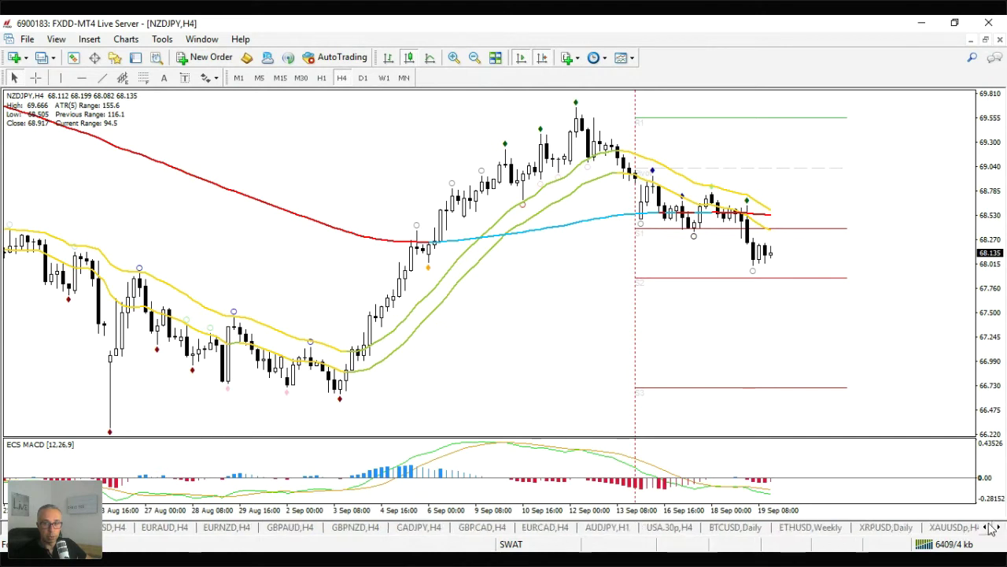
pyautogui.click(948, 526)
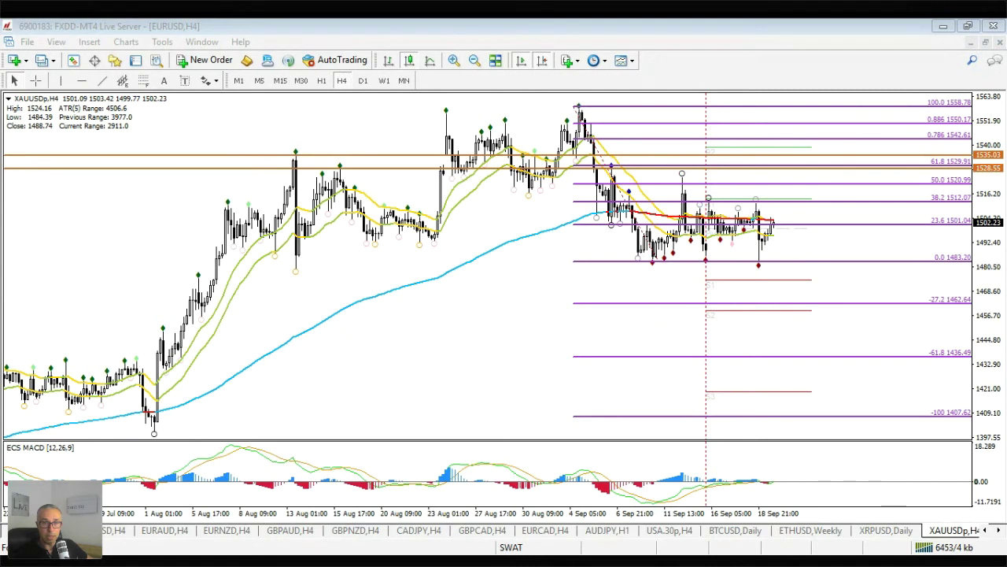
pyautogui.click(362, 81)
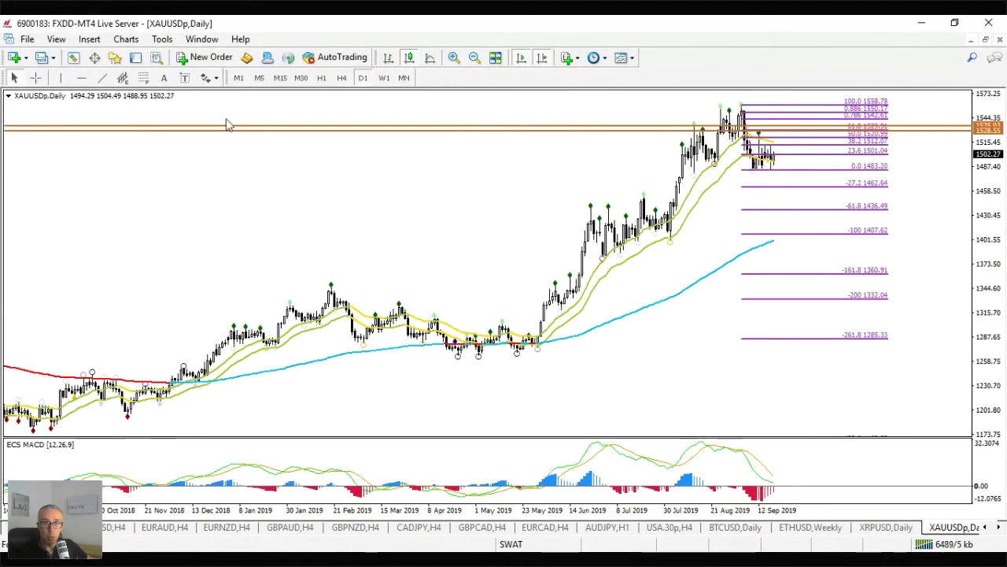
# Draw horizontal support lines on the gold Daily chart at about 1436.97 and 1449.05, across the mid-2019 highs.
pyautogui.click(60, 77)
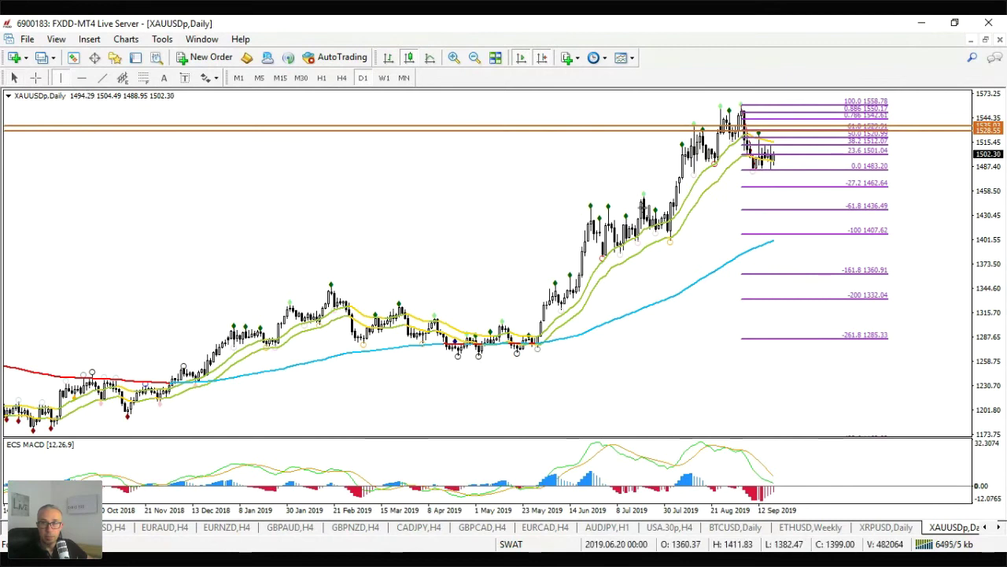
pyautogui.click(82, 77)
pyautogui.click(370, 208)
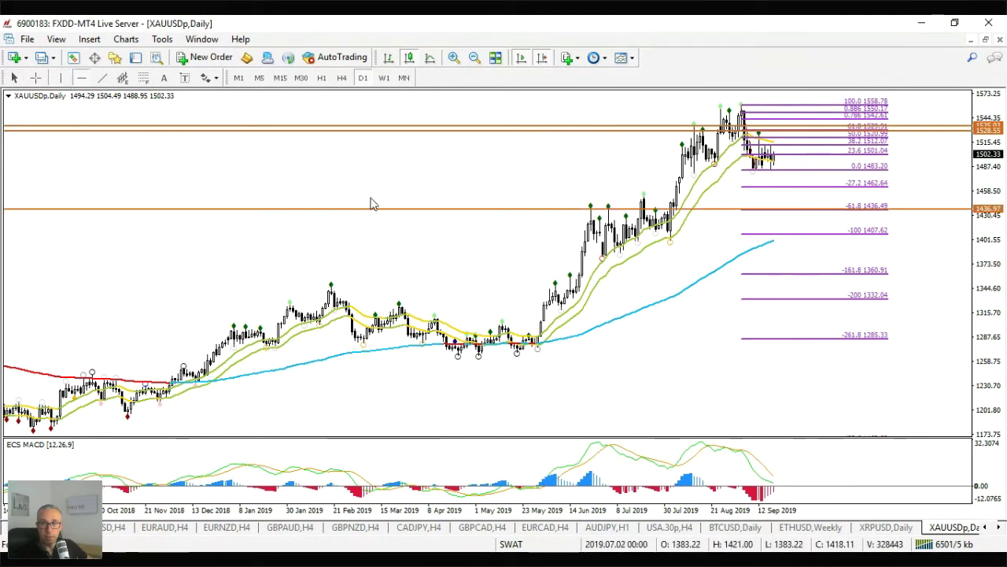
pyautogui.click(59, 77)
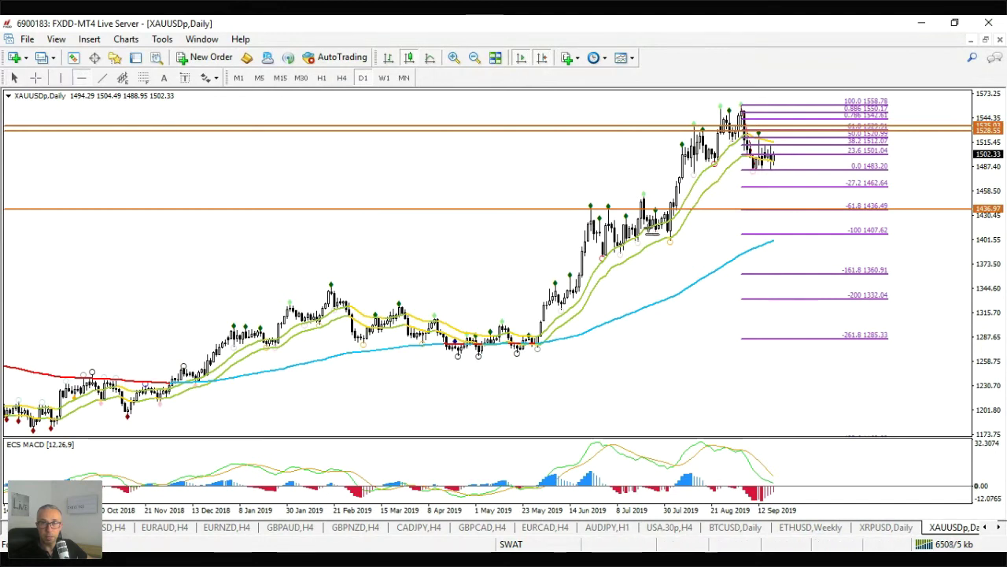
pyautogui.click(657, 198)
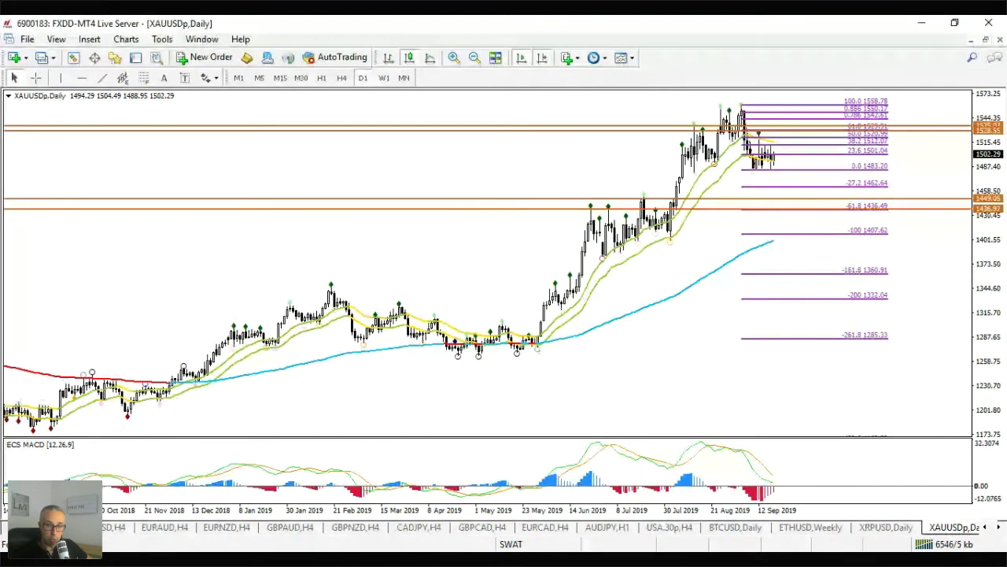
# Bring up the USA.30p chart, set it to the Weekly timeframe and enlarge the candles by one level.
pyautogui.click(684, 531)
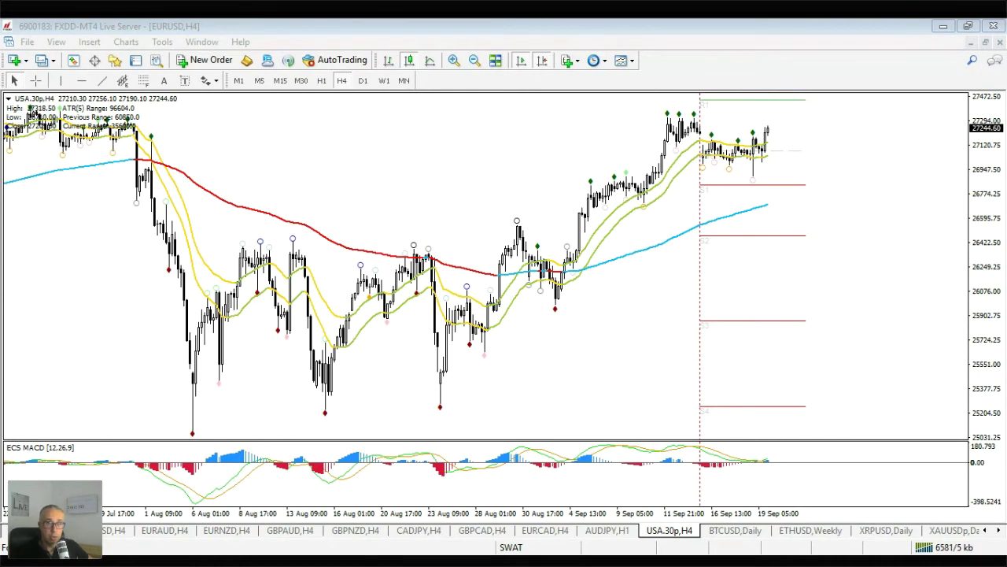
pyautogui.click(364, 78)
pyautogui.click(384, 78)
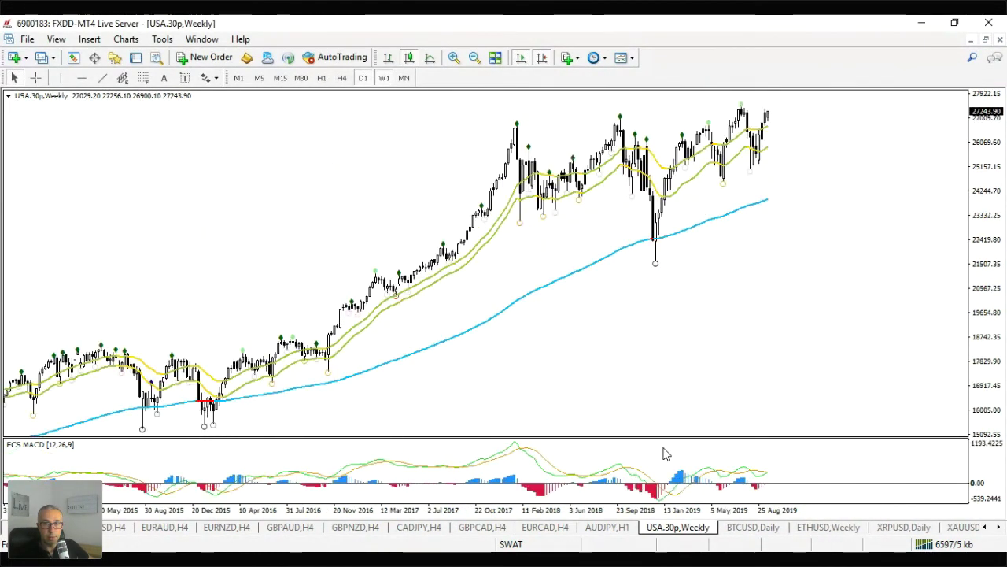
pyautogui.press('+')
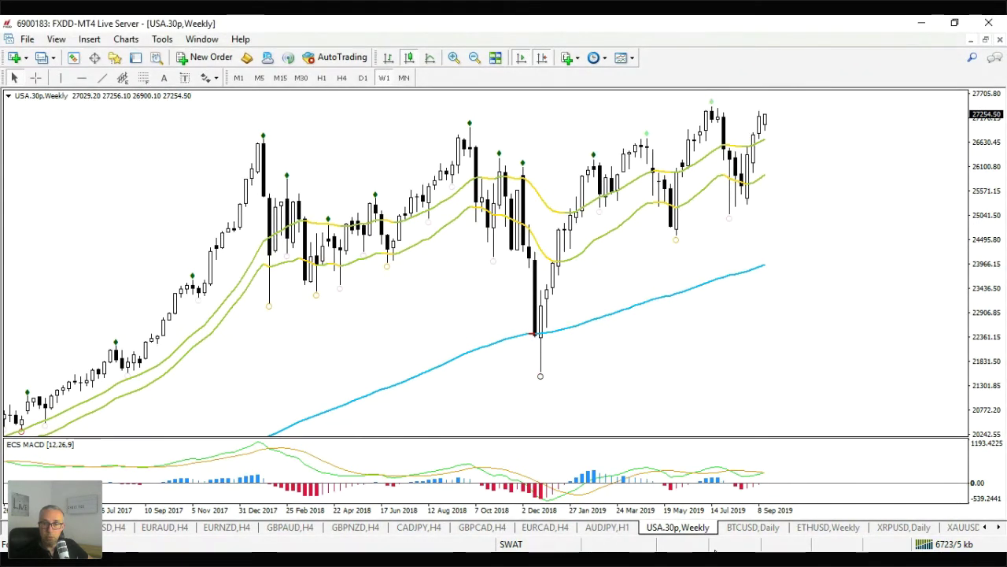
# Return to the XAUUSDp Daily chart and look through the open charts up to the last one.
pyautogui.click(998, 527)
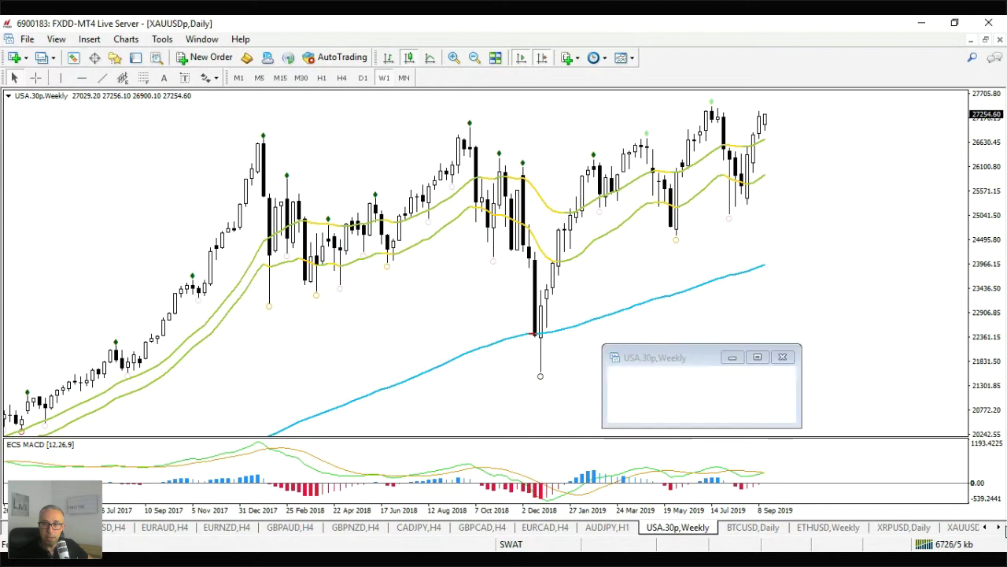
pyautogui.click(985, 527)
pyautogui.click(985, 528)
pyautogui.click(985, 527)
pyautogui.click(984, 527)
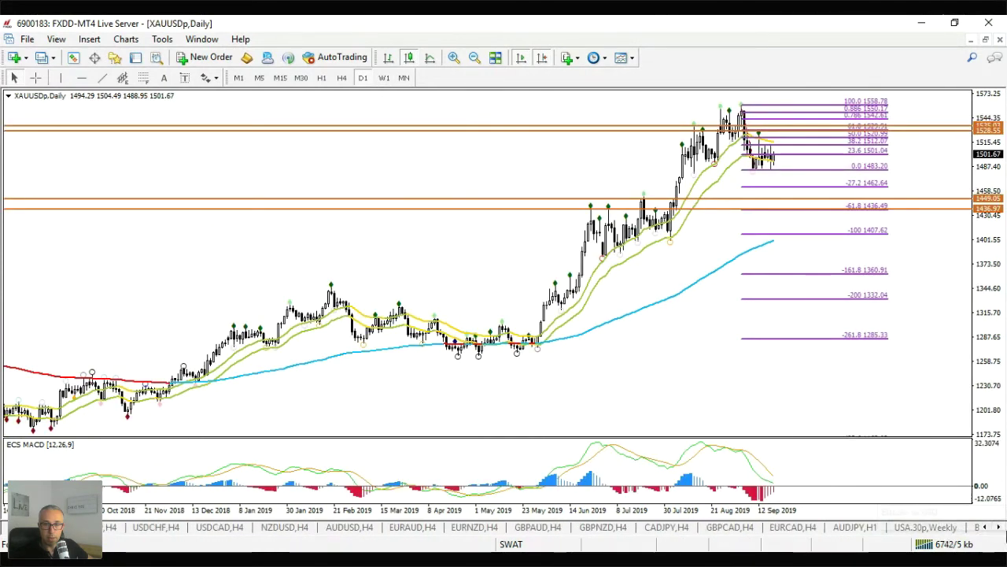
pyautogui.click(998, 529)
pyautogui.click(998, 529)
pyautogui.click(997, 528)
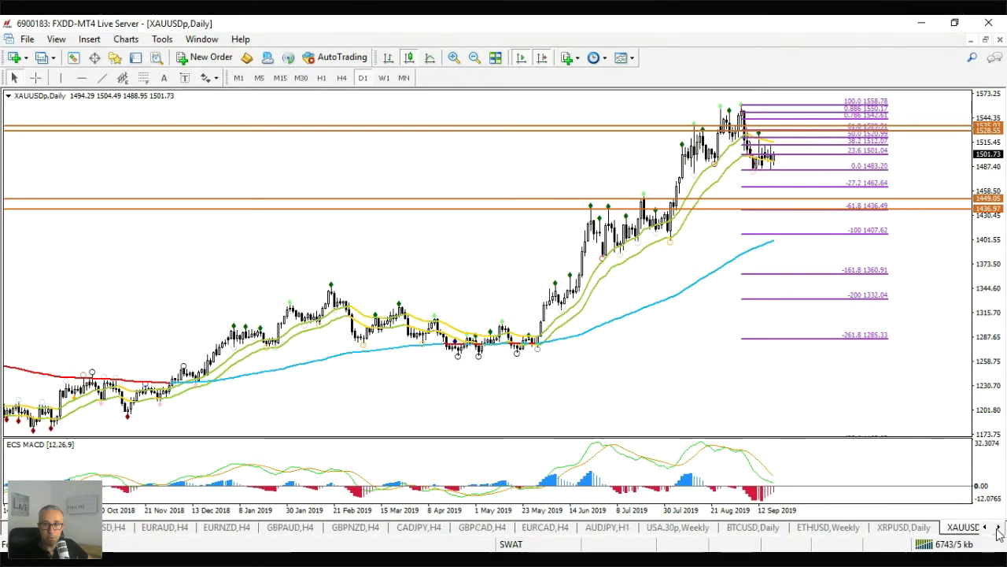
pyautogui.click(998, 530)
pyautogui.click(998, 531)
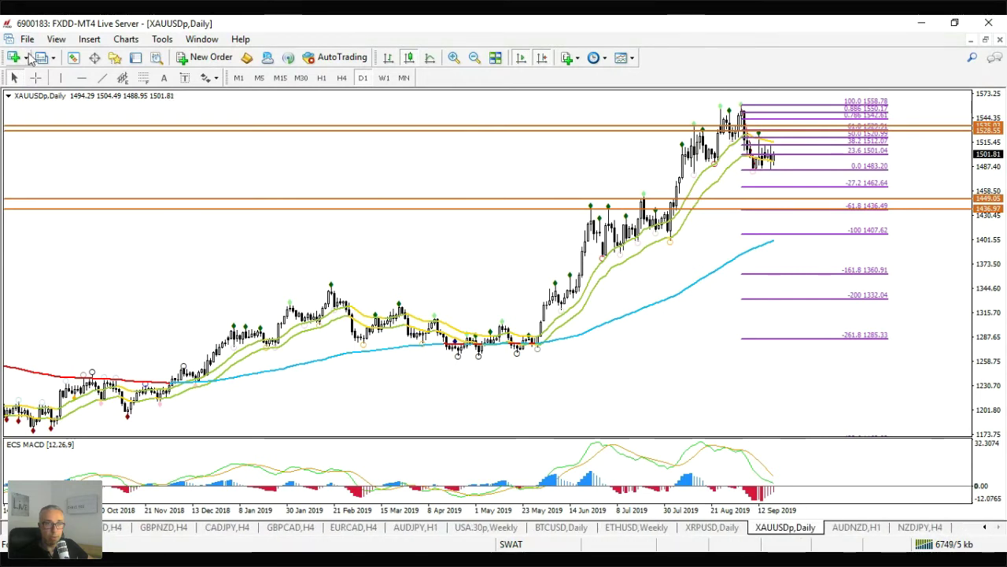
# Open a new GER.30p chart from the CFD-Premium symbols and apply the 1FXDD analysis template to it.
pyautogui.click(14, 57)
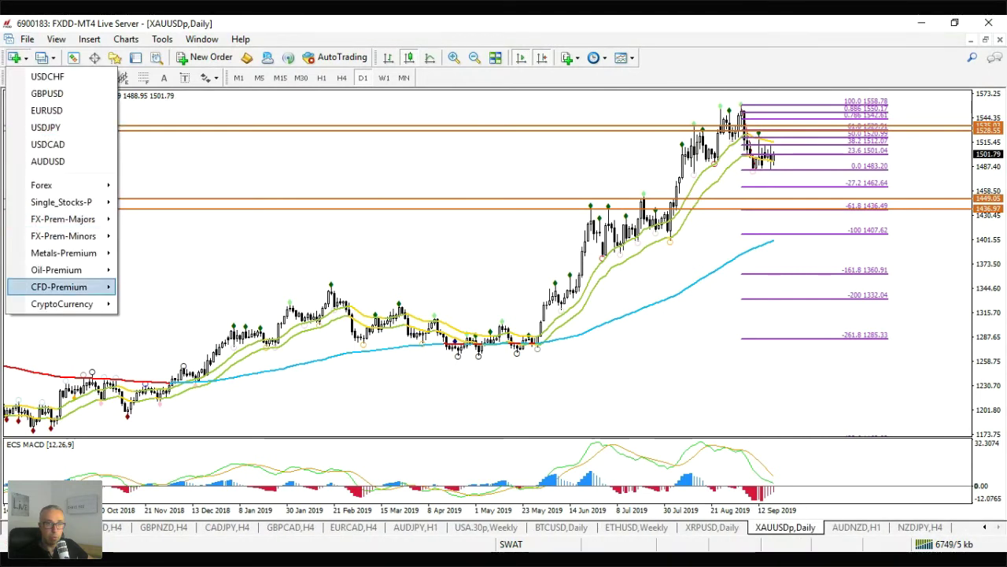
pyautogui.moveTo(59, 286)
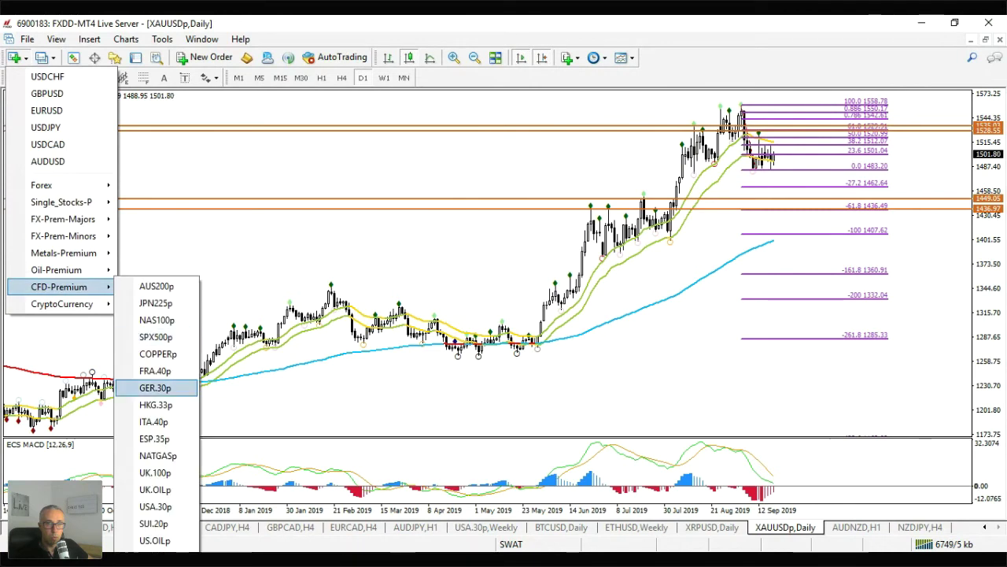
pyautogui.click(155, 387)
pyautogui.rightClick(601, 167)
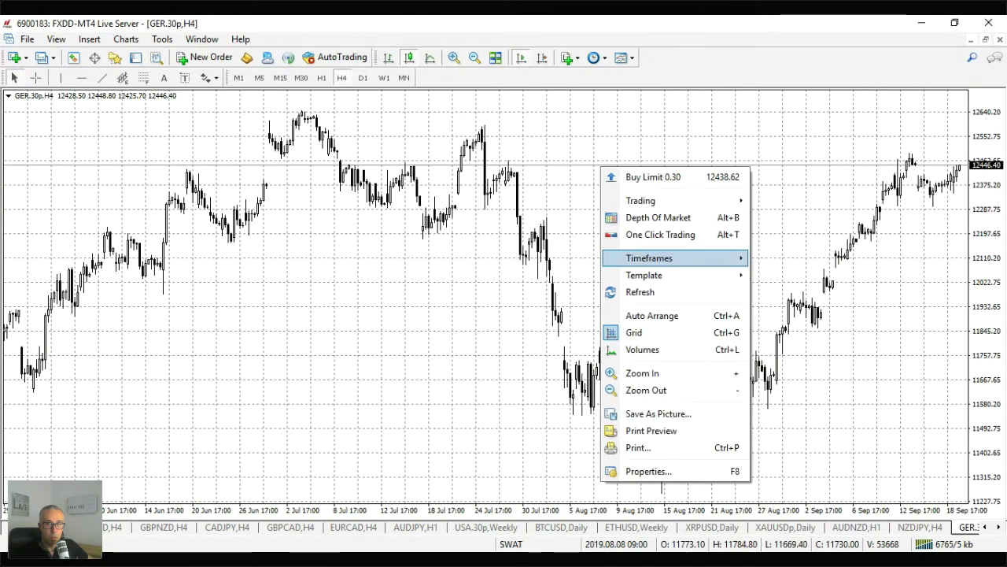
pyautogui.moveTo(665, 275)
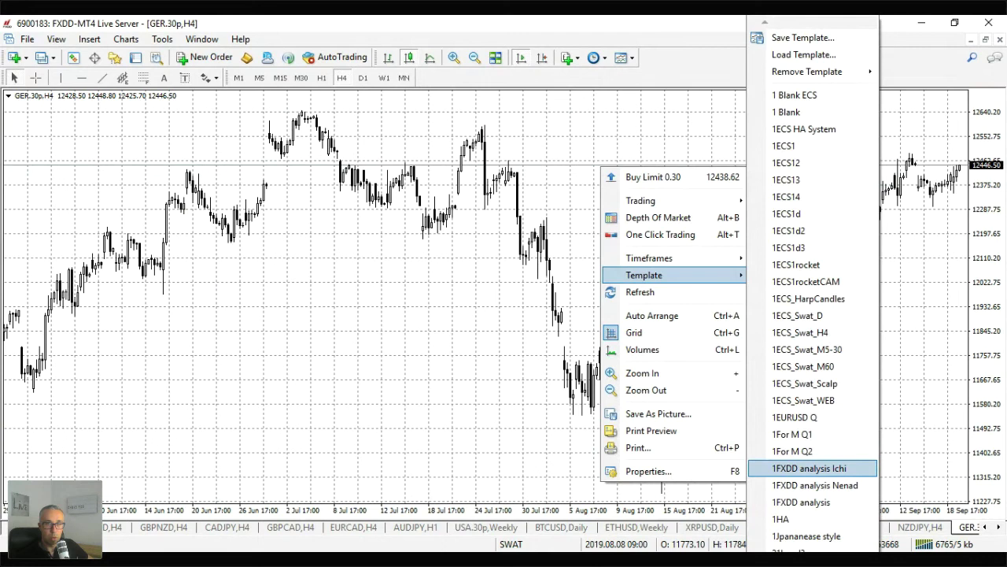
pyautogui.click(809, 468)
# Compare the GER.30p trend on the Daily and H4 timeframes, ending on Weekly.
pyautogui.click(362, 77)
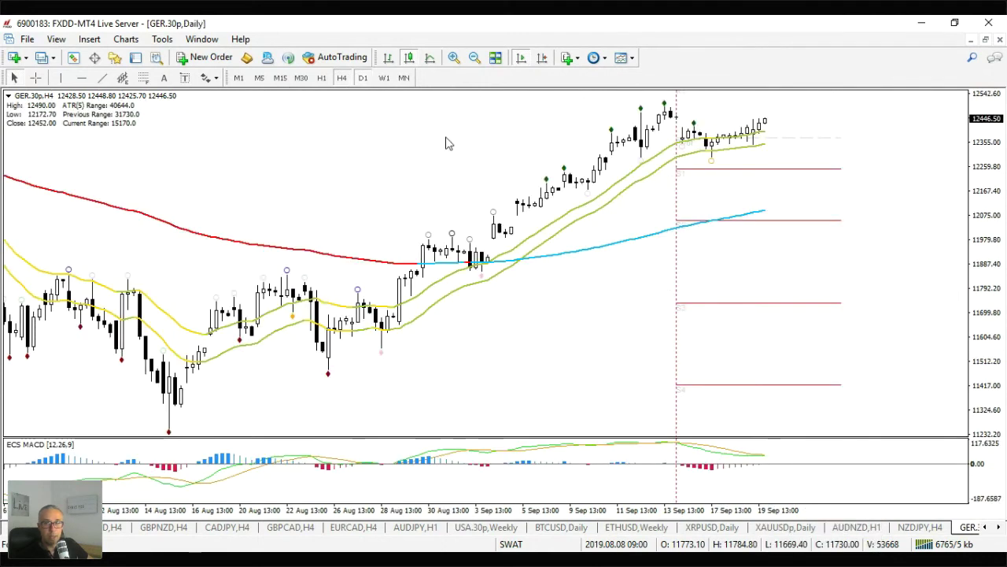
pyautogui.press('-')
pyautogui.press('-')
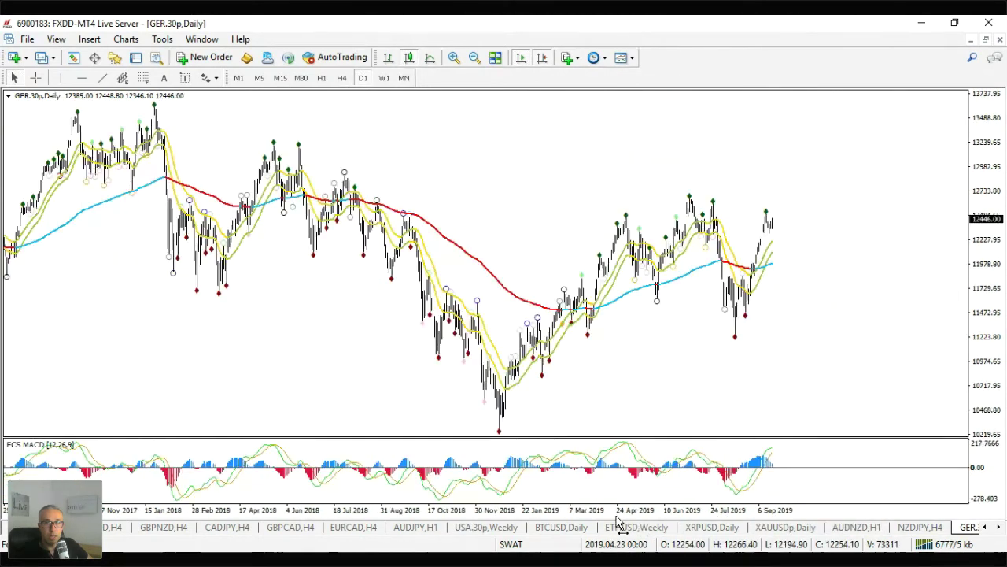
pyautogui.press('+')
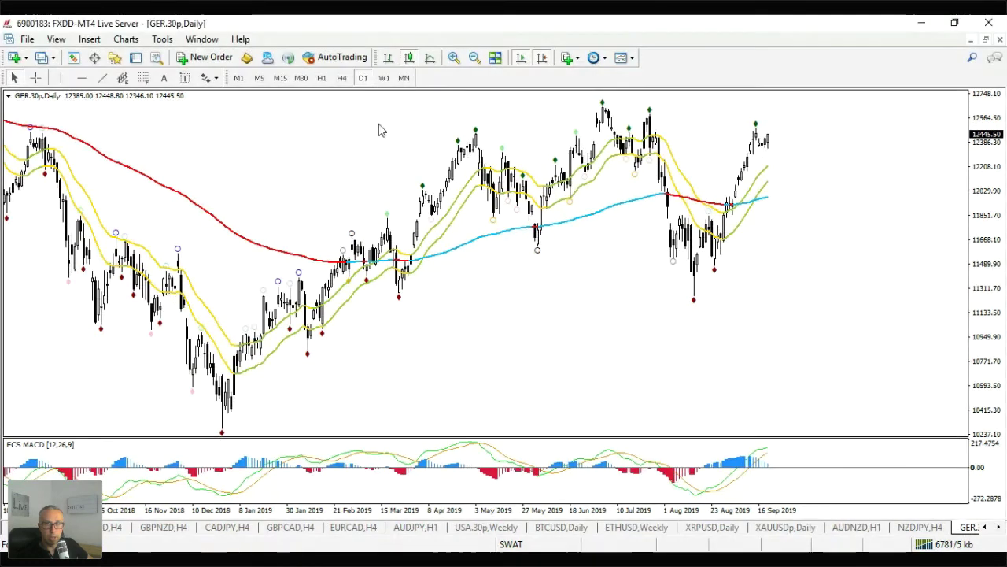
pyautogui.click(340, 78)
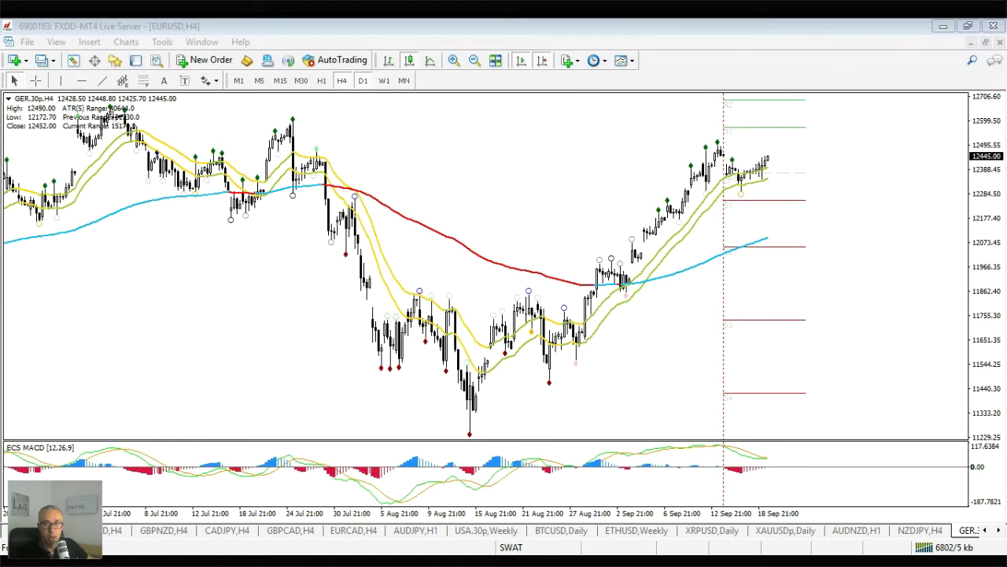
pyautogui.click(383, 80)
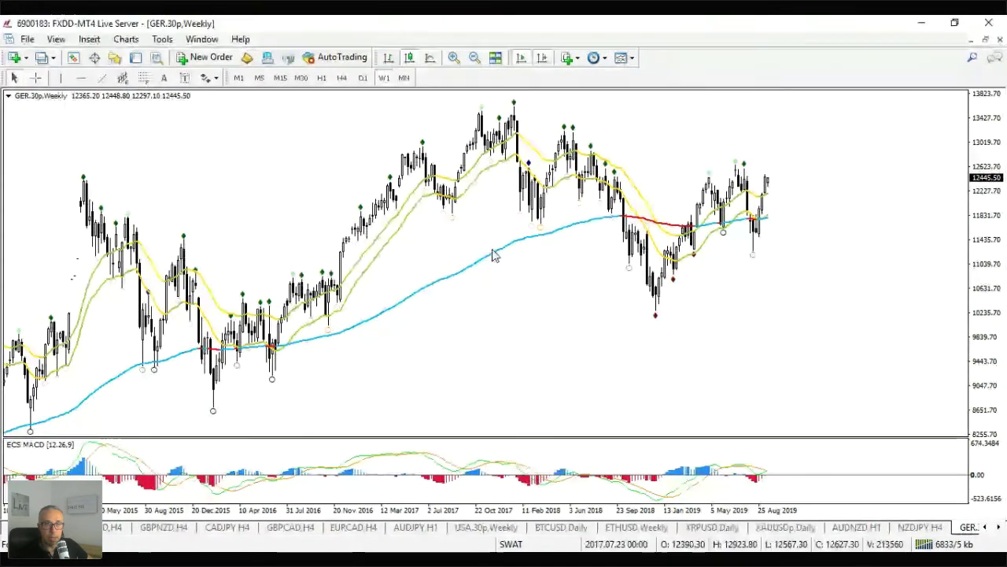
# Draw three horizontal resistance lines on the GER.30p Weekly chart at about 12960.30, 13164.84 and 13525.80.
pyautogui.click(431, 145)
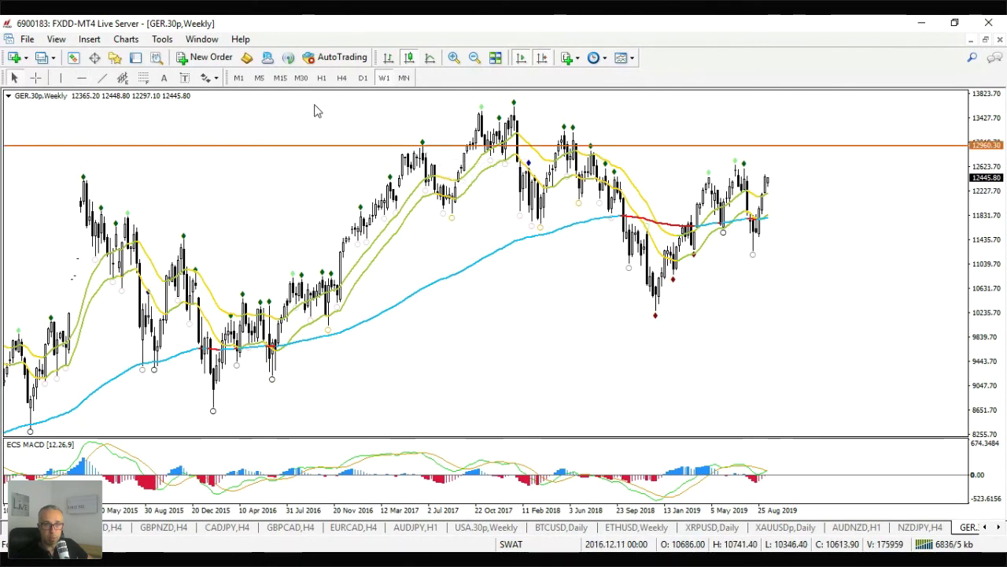
pyautogui.click(101, 77)
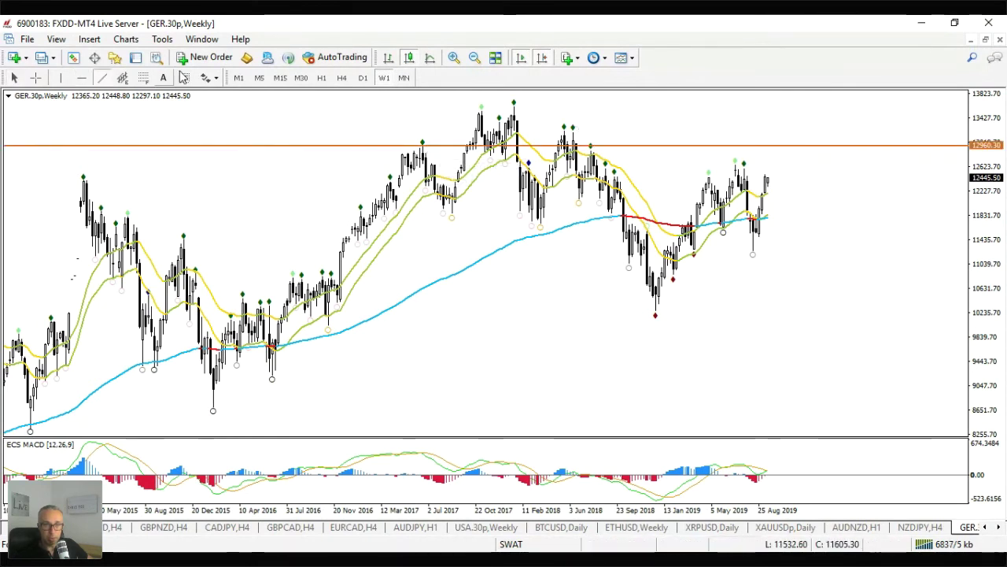
pyautogui.click(584, 127)
pyautogui.moveTo(584, 131); pyautogui.dragTo(583, 134)
pyautogui.click(81, 77)
pyautogui.click(517, 107)
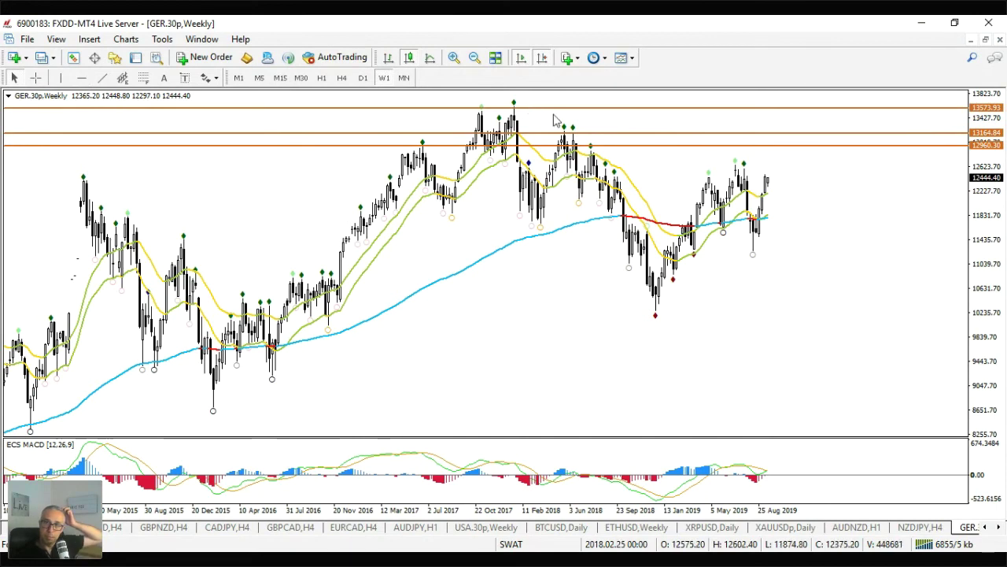
pyautogui.moveTo(551, 107); pyautogui.dragTo(524, 111)
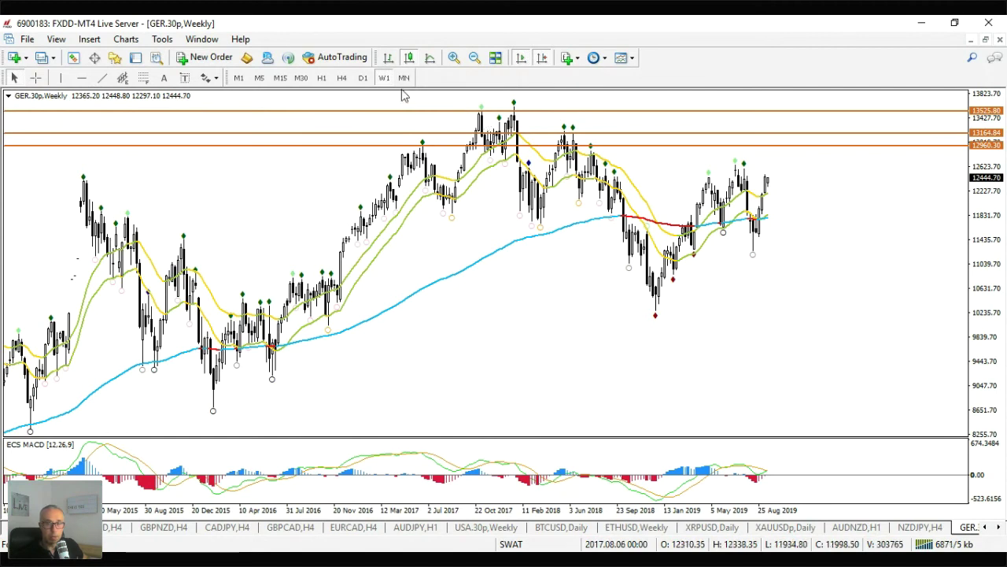
pyautogui.rightClick(417, 466)
pyautogui.click(278, 416)
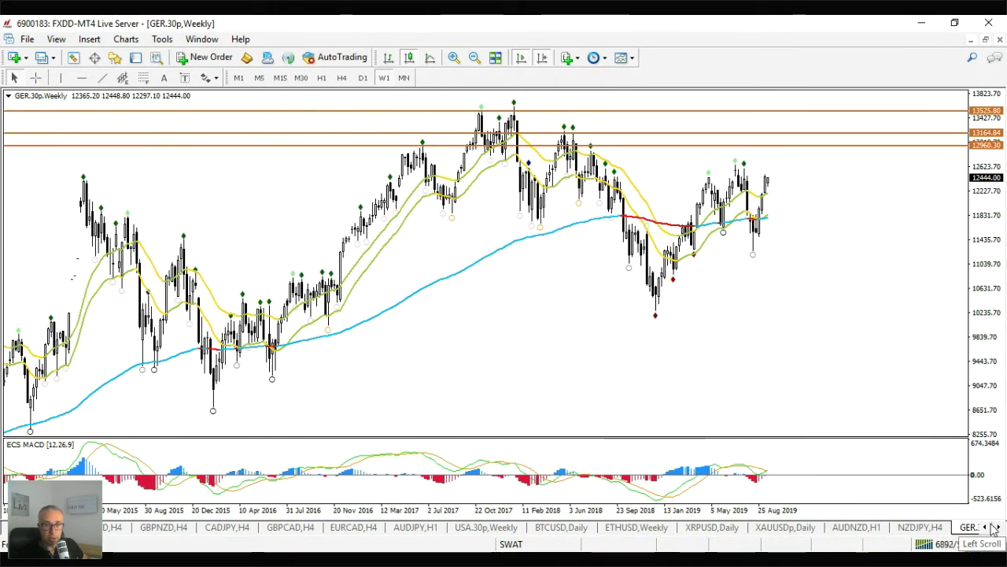
# Look over the marked USDJPY H4, GBPUSD H4, EURJPY H1 and GBPJPY H1 charts.
pyautogui.click(992, 529)
pyautogui.click(991, 530)
pyautogui.click(990, 531)
pyautogui.click(990, 530)
pyautogui.click(990, 531)
pyautogui.click(990, 530)
pyautogui.click(990, 530)
pyautogui.click(989, 530)
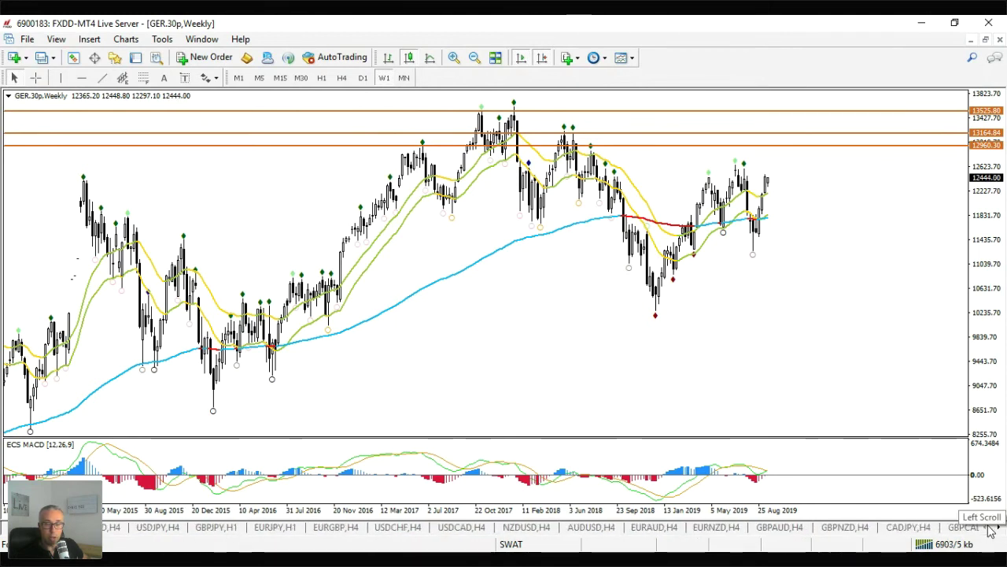
pyautogui.click(167, 529)
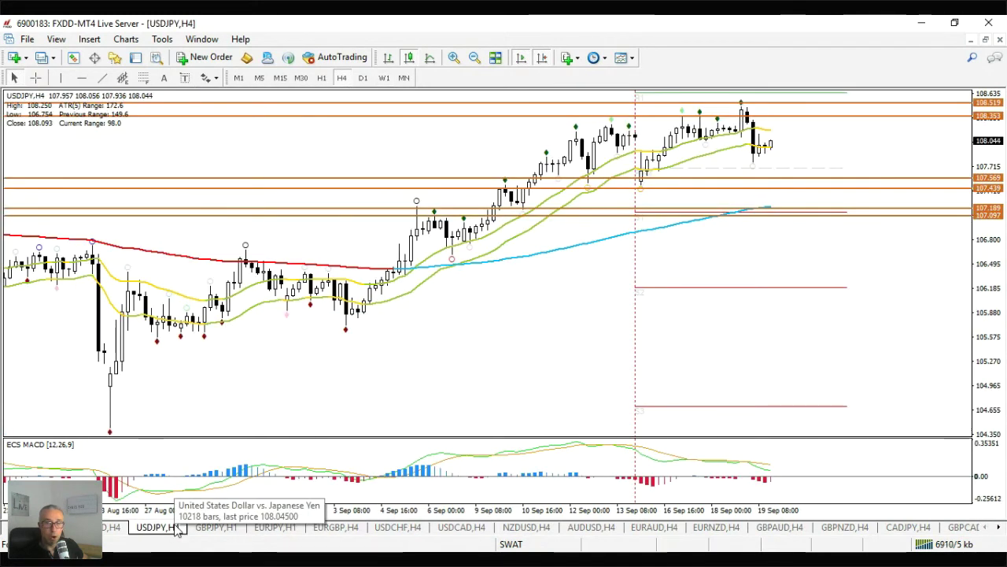
pyautogui.click(177, 529)
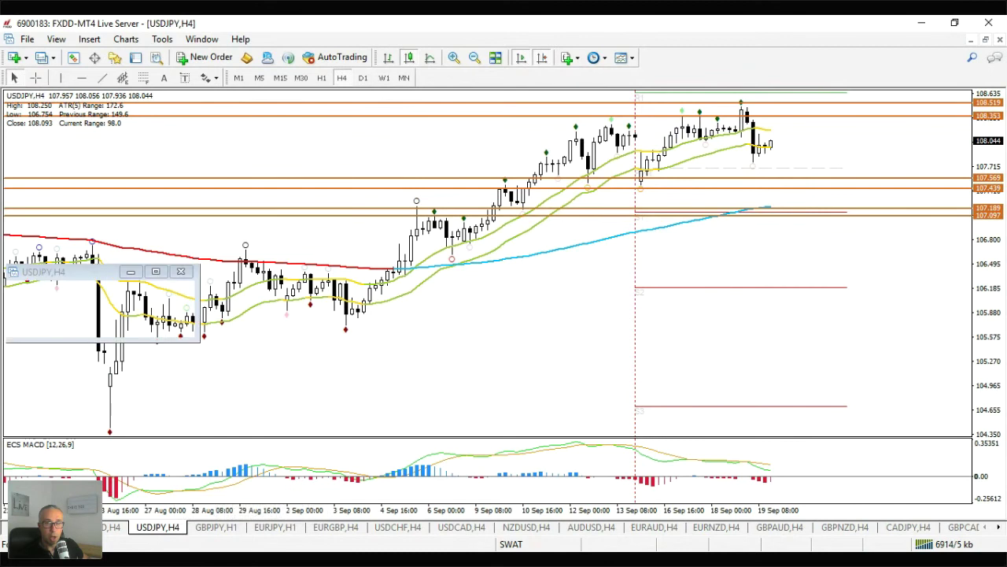
pyautogui.click(110, 527)
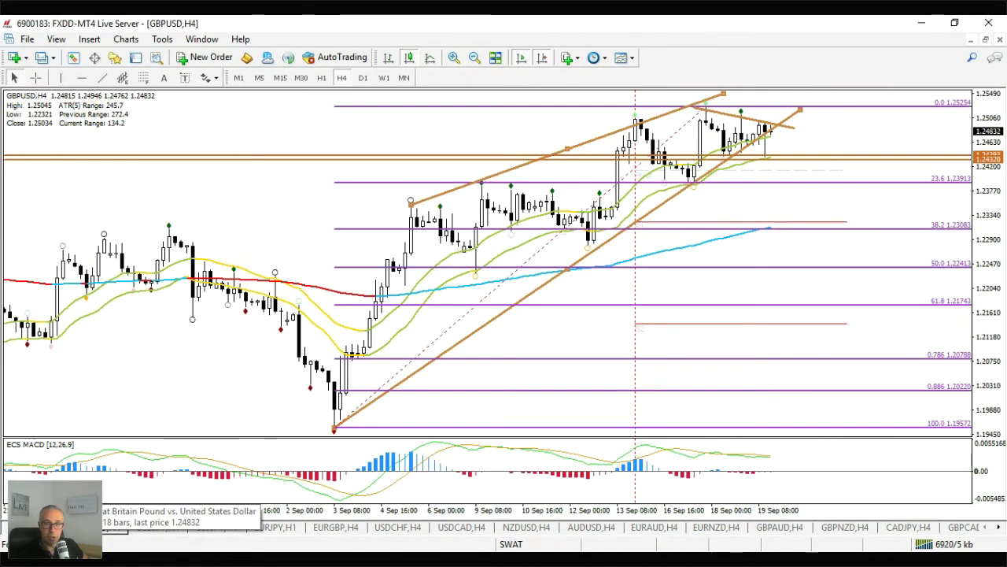
pyautogui.click(272, 538)
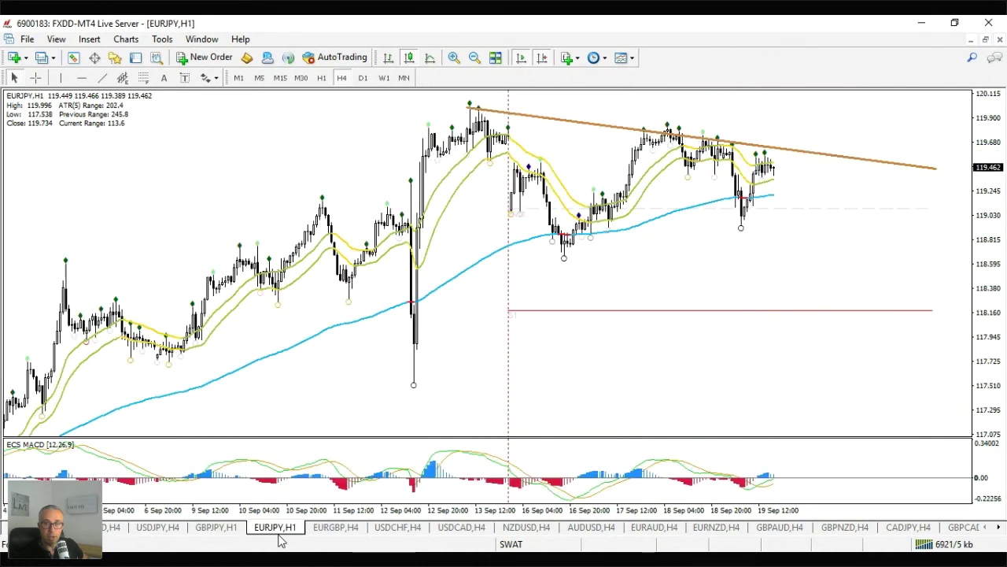
pyautogui.click(226, 535)
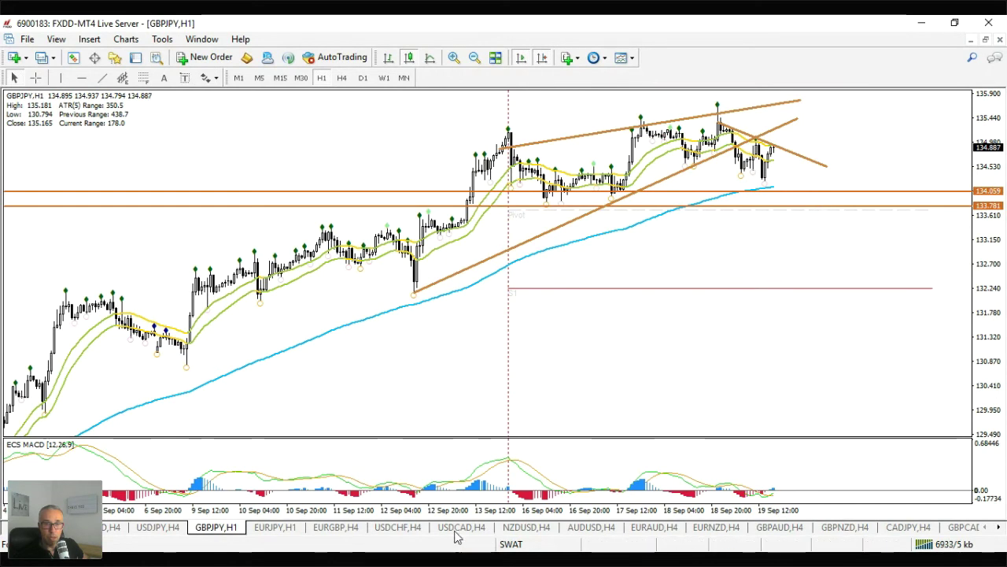
# Look over the AUDUSD, EURAUD, GBPAUD and GBPNZD H4 charts.
pyautogui.click(589, 527)
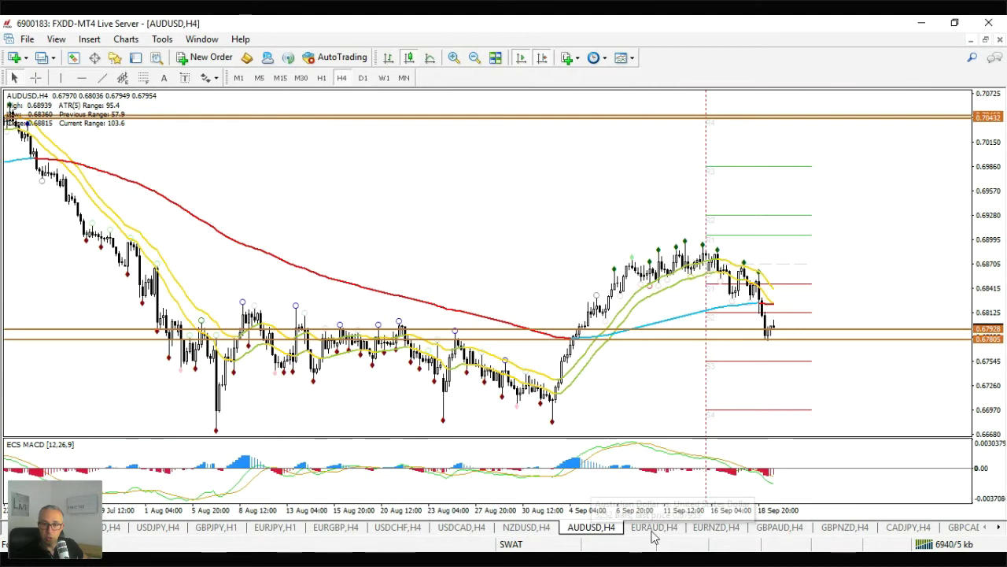
pyautogui.click(655, 527)
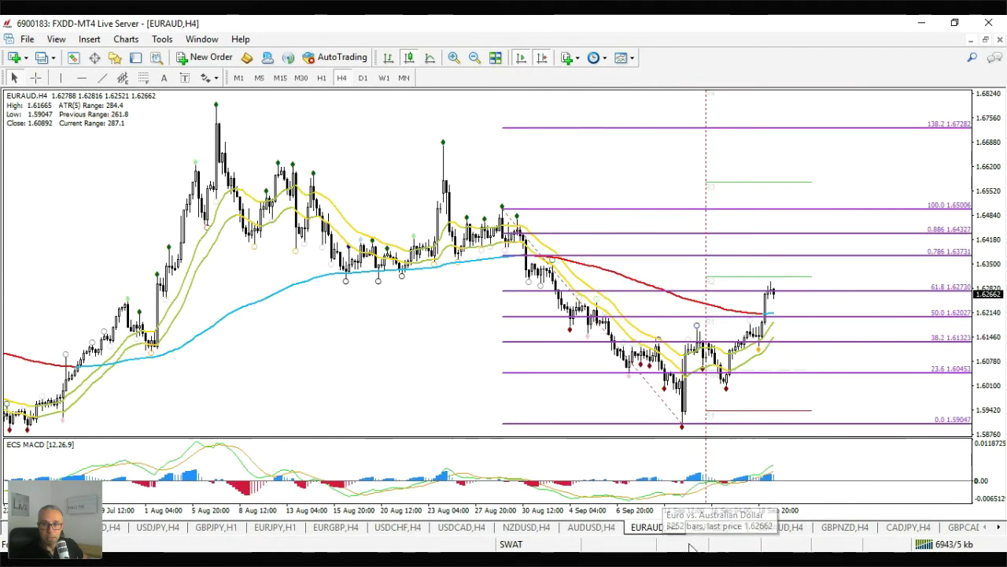
pyautogui.click(786, 529)
pyautogui.click(846, 529)
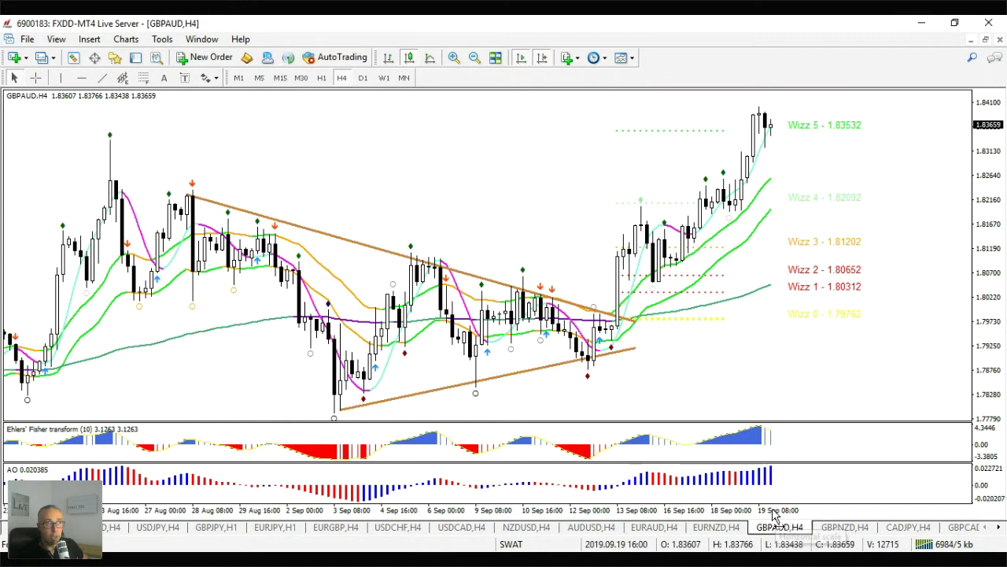
pyautogui.click(843, 527)
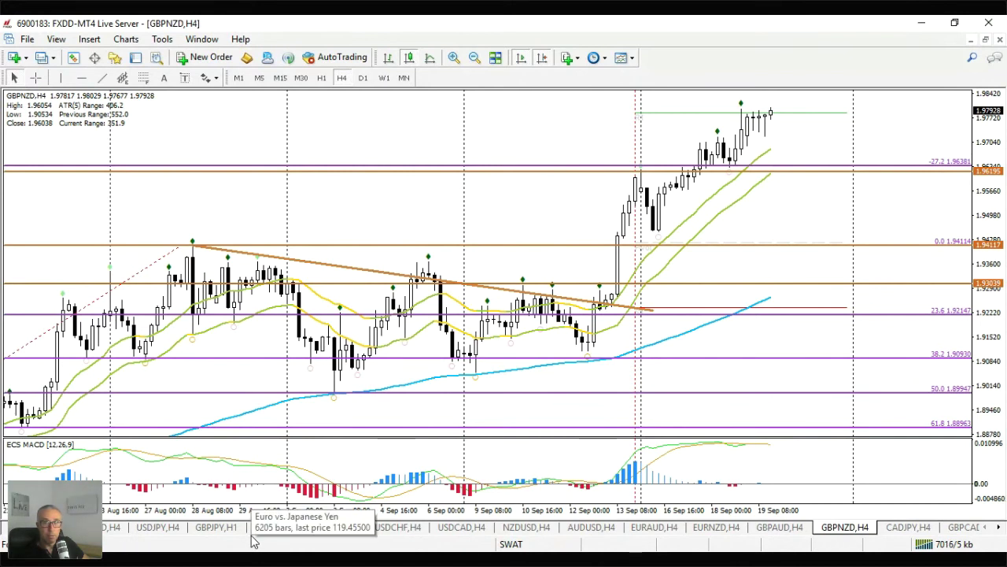
# Compare the GBPNZD trend and marked levels on the Daily and Weekly timeframes, ending on H4.
pyautogui.click(363, 78)
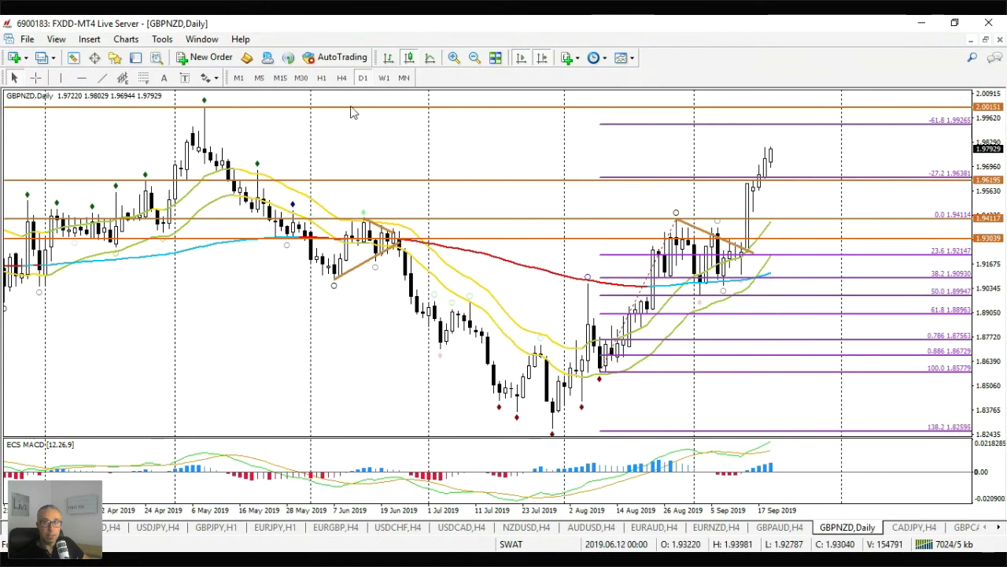
pyautogui.click(341, 78)
pyautogui.click(383, 78)
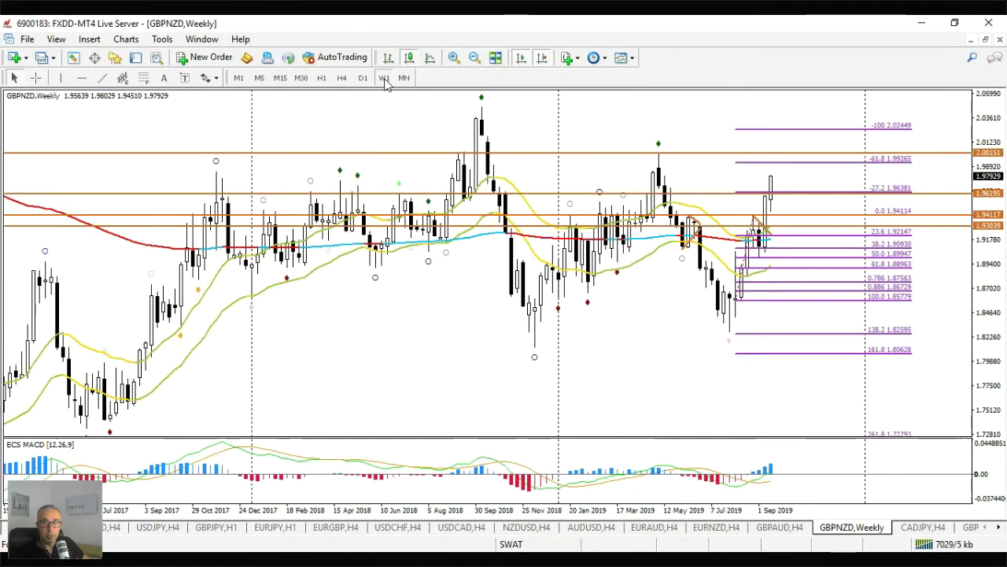
pyautogui.click(341, 78)
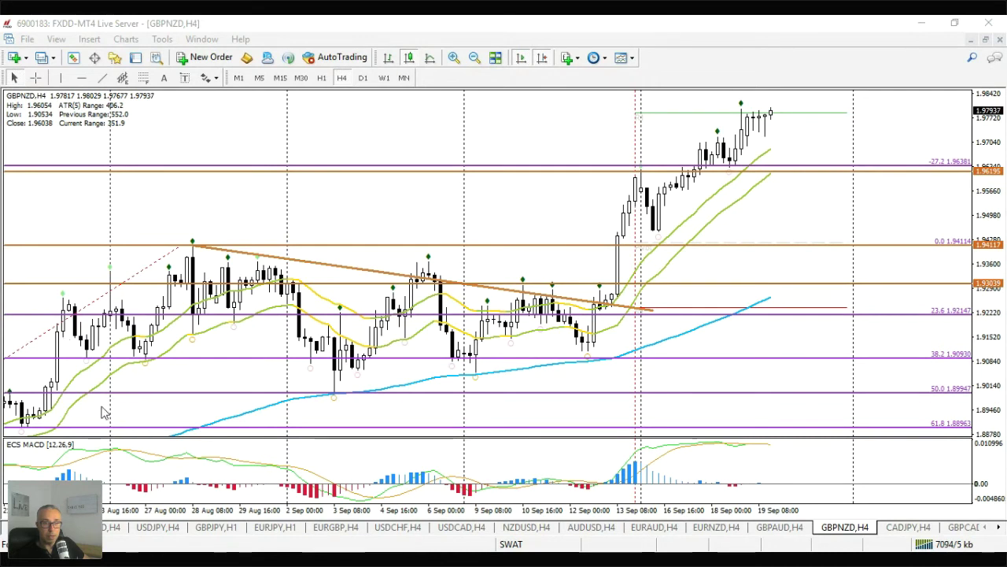
# Review the EURUSD H4 chart and the GBPUSD chart on the Daily timeframe, including its longer price history.
pyautogui.click(118, 527)
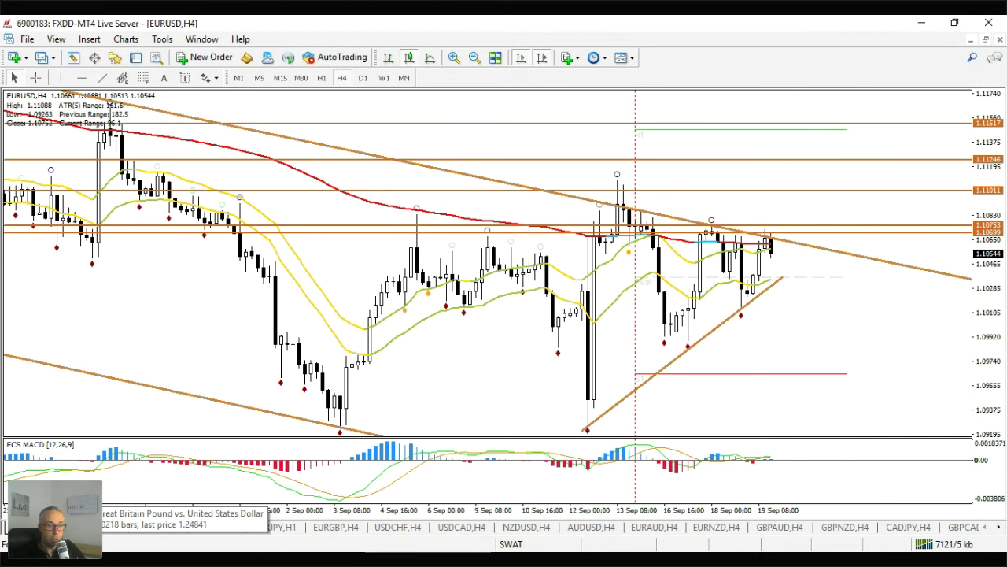
pyautogui.click(94, 527)
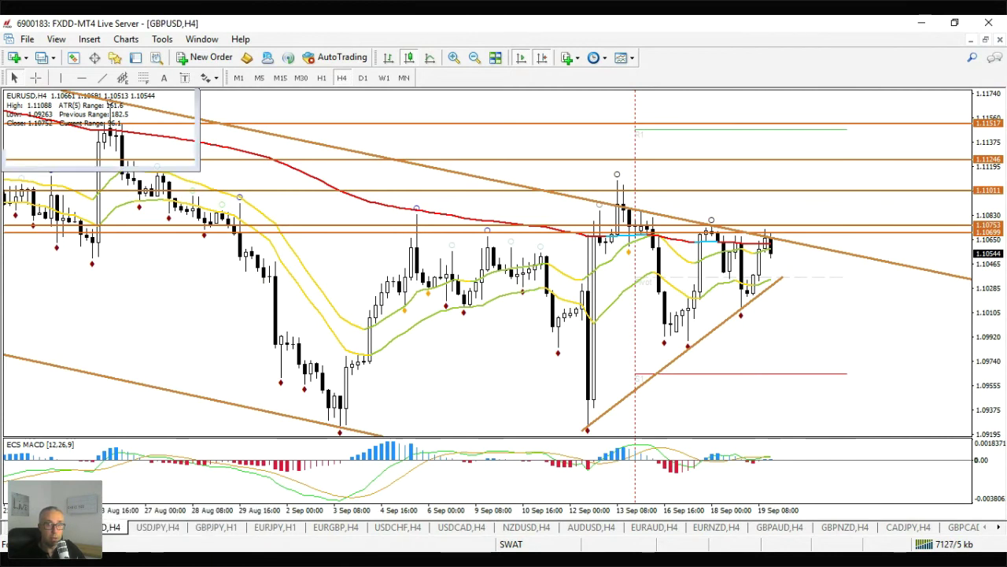
pyautogui.click(363, 77)
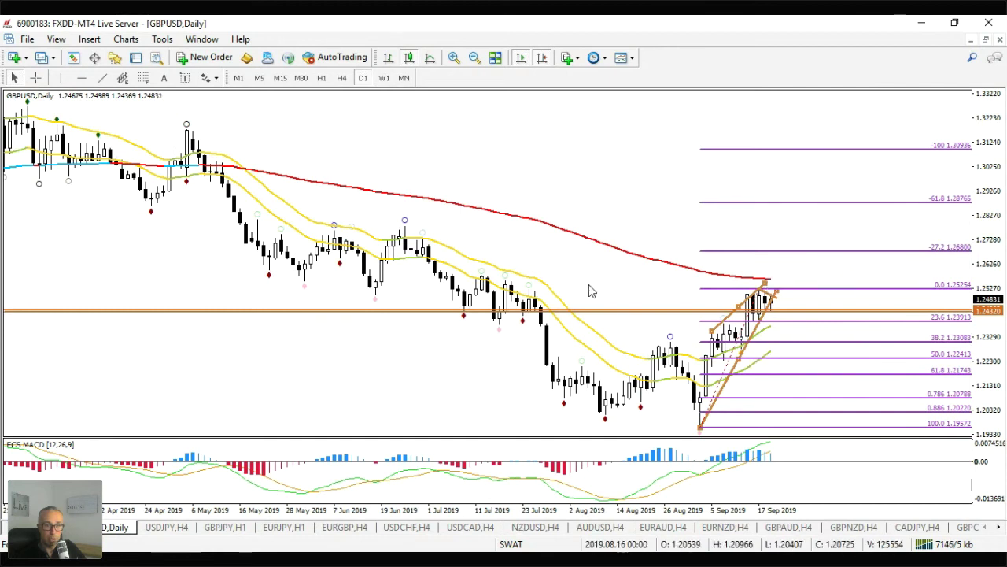
pyautogui.scroll(-3, 501, 513)
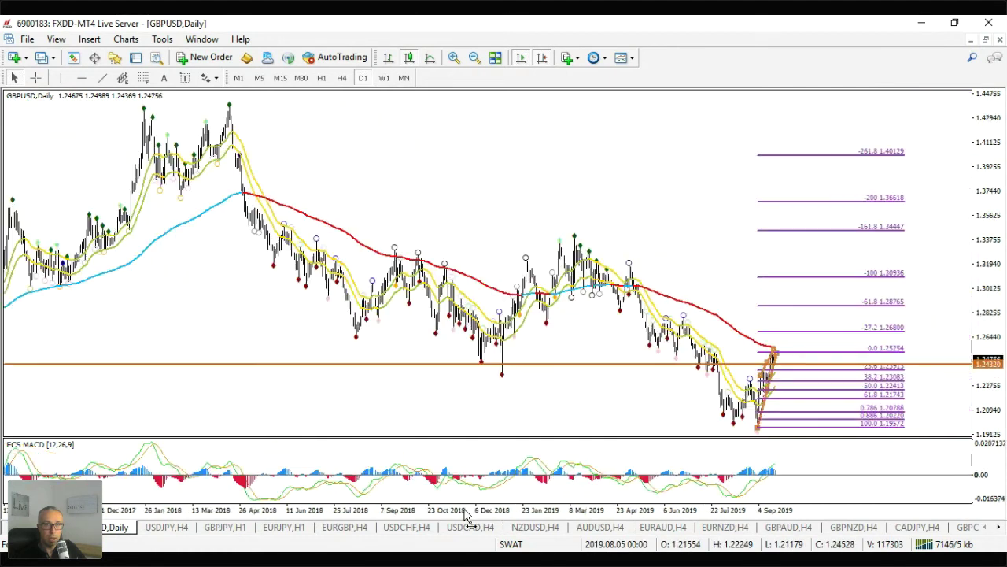
pyautogui.scroll(3, 528, 532)
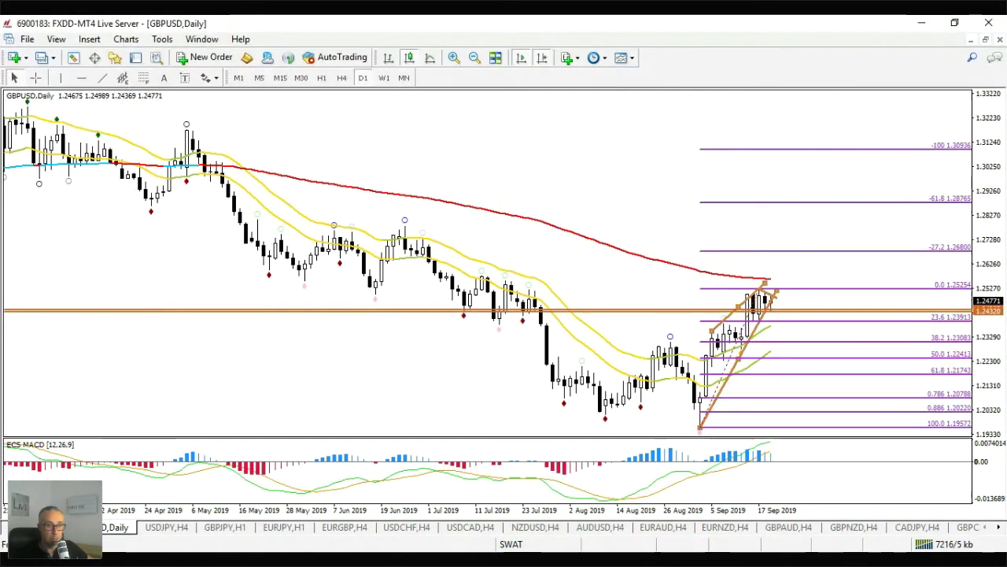
# Compare the USDJPY levels on the H4 and Daily timeframes, ending on Daily with more price history in view.
pyautogui.click(162, 533)
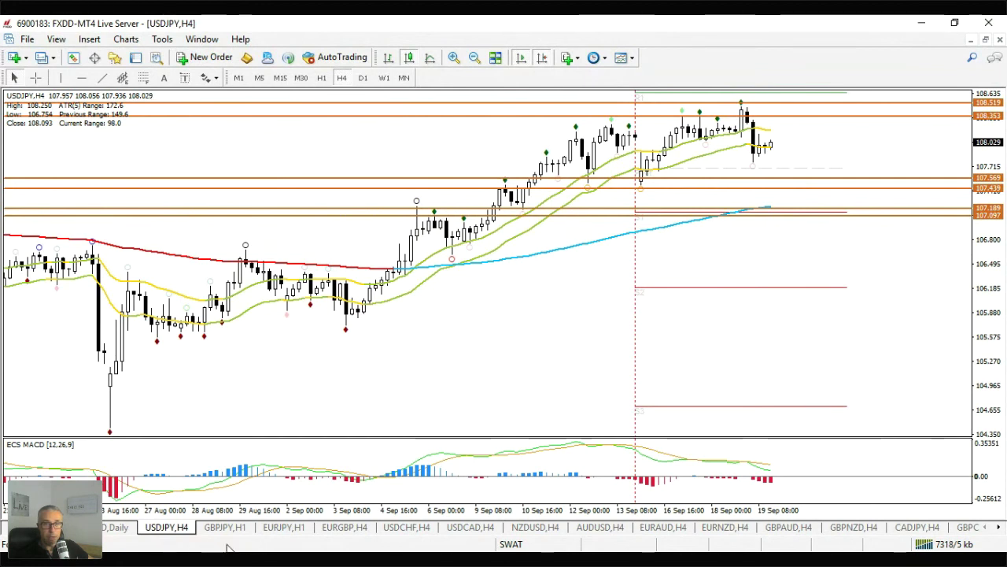
pyautogui.click(364, 78)
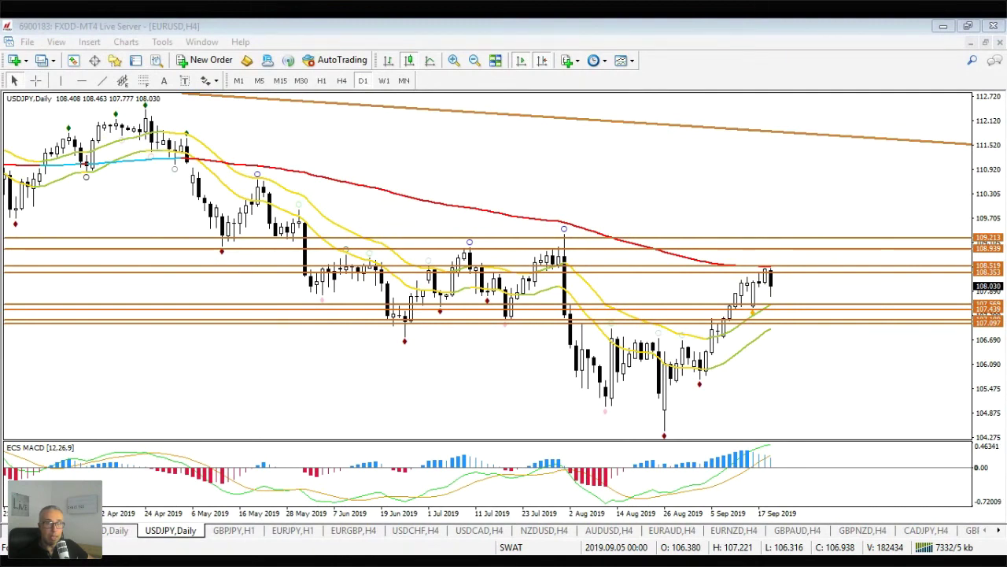
pyautogui.click(341, 80)
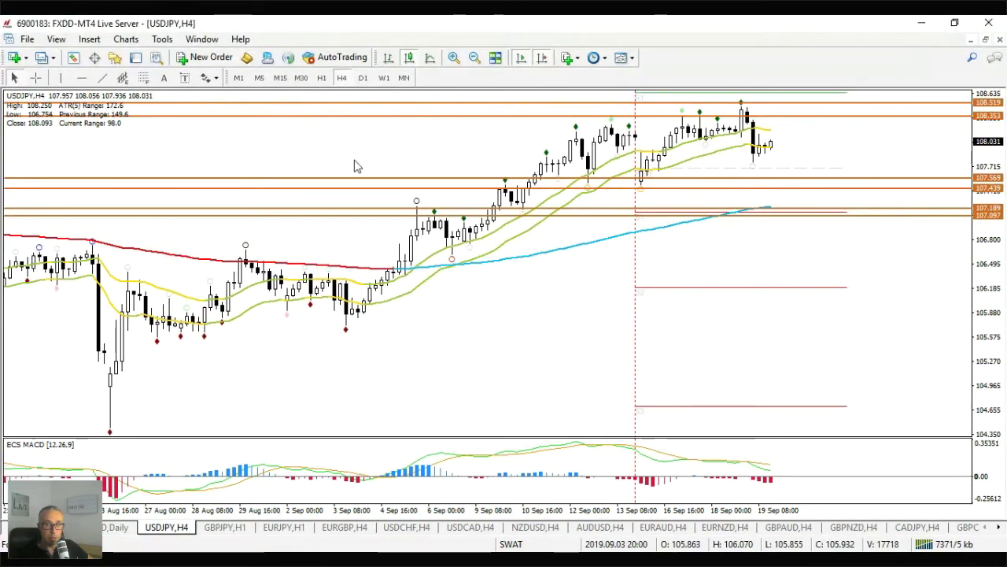
pyautogui.click(363, 81)
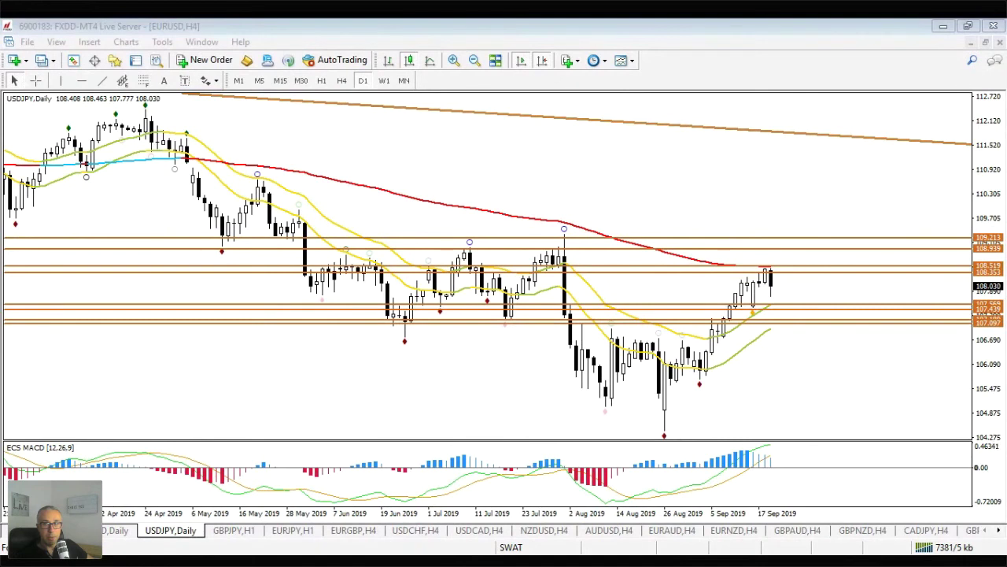
pyautogui.click(504, 515)
pyautogui.press('-')
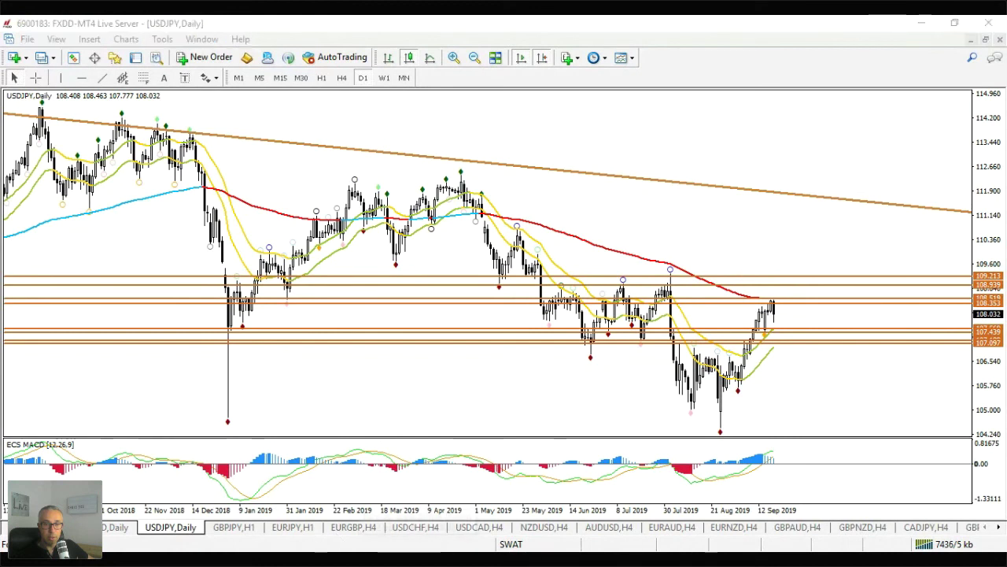
# Check the EURGBP trend on the Daily, Weekly and Monthly timeframes, ending on Weekly.
pyautogui.click(353, 527)
pyautogui.click(363, 78)
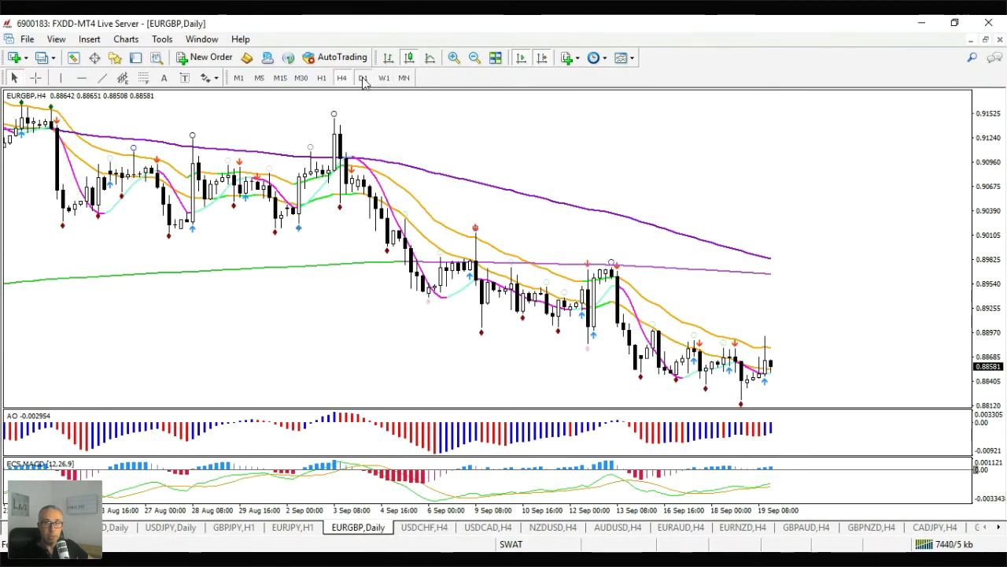
pyautogui.click(384, 78)
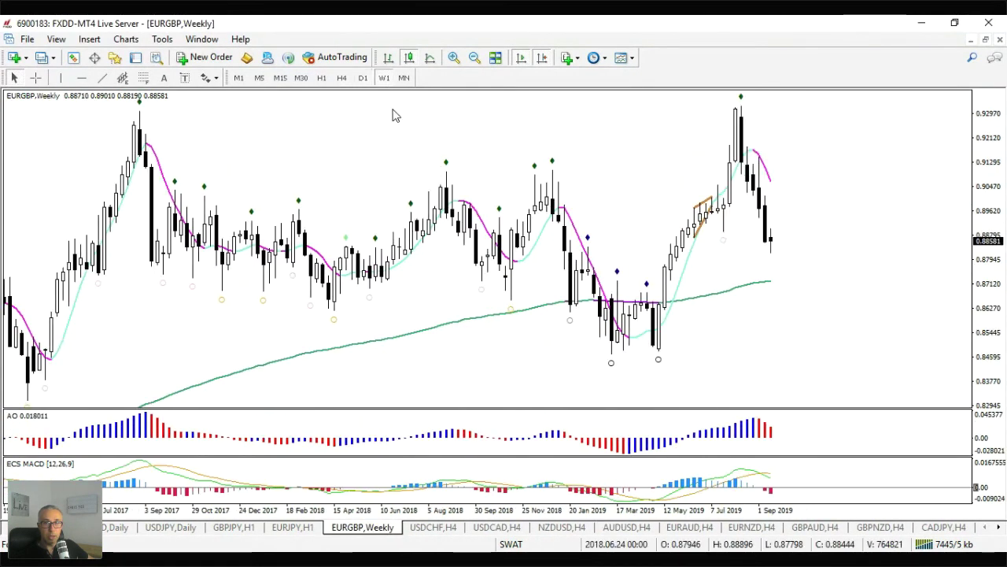
pyautogui.click(403, 78)
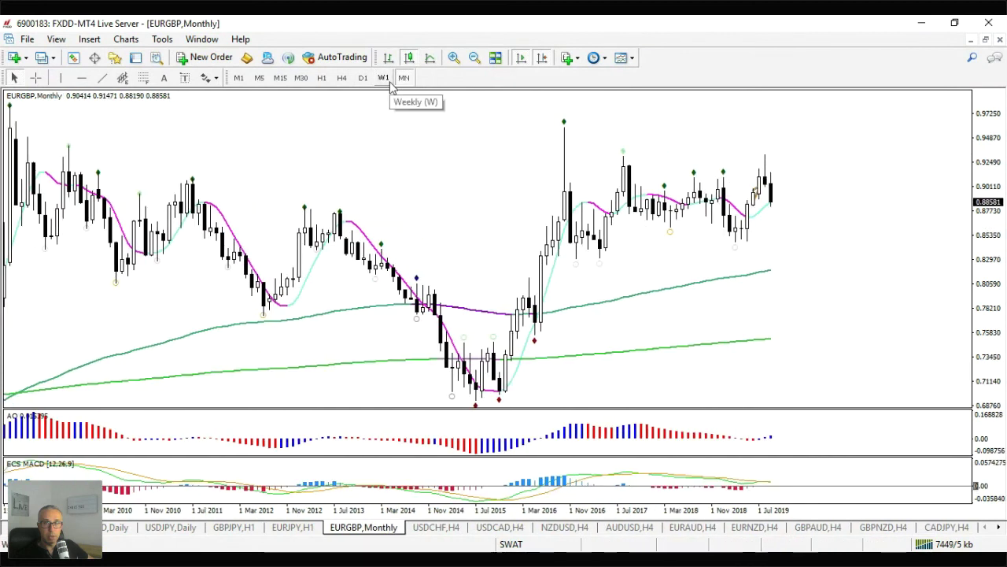
pyautogui.click(391, 86)
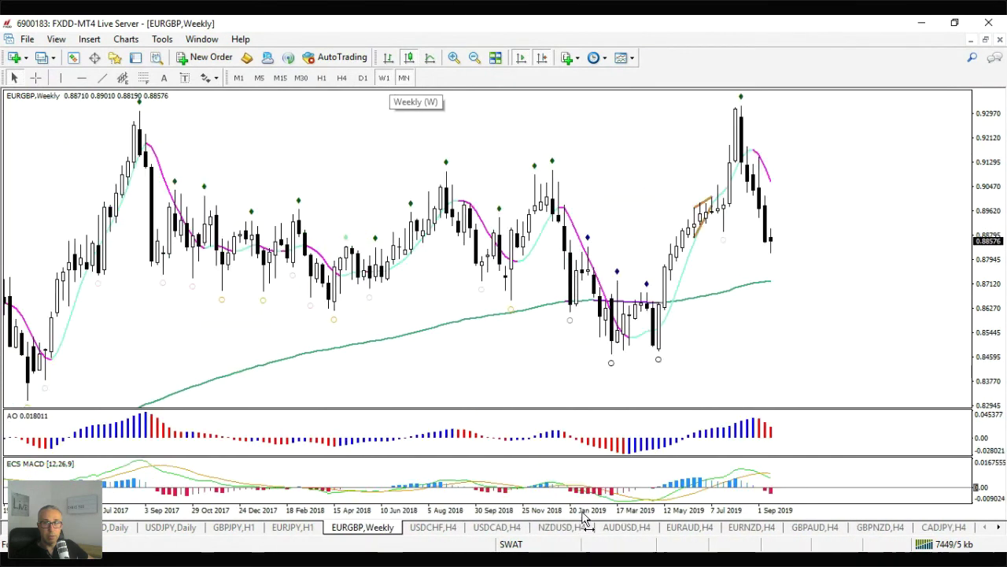
# Apply the 1FXDD analysis template to the EURGBP Weekly chart and show more of its price history.
pyautogui.click(36, 78)
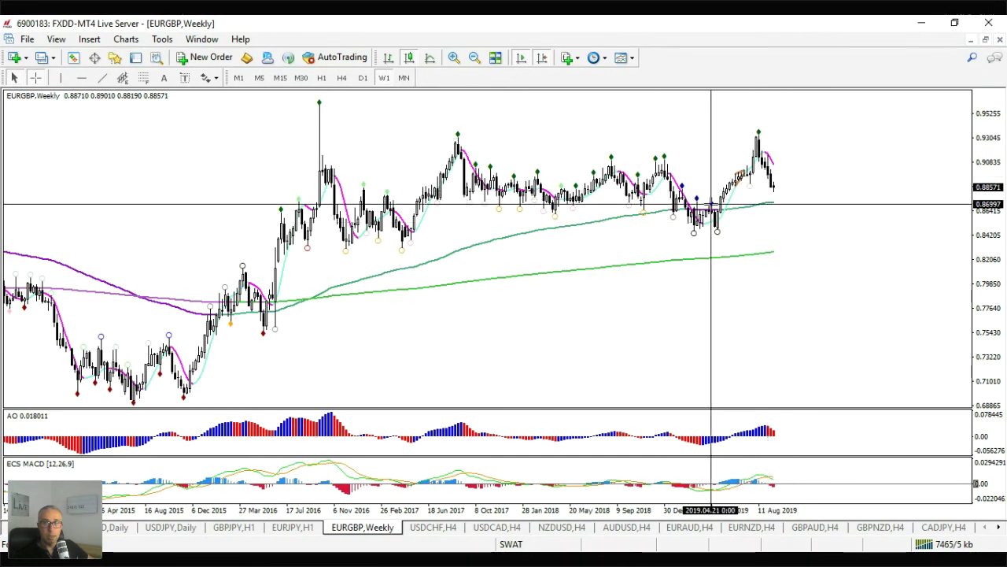
pyautogui.rightClick(640, 115)
pyautogui.moveTo(708, 199)
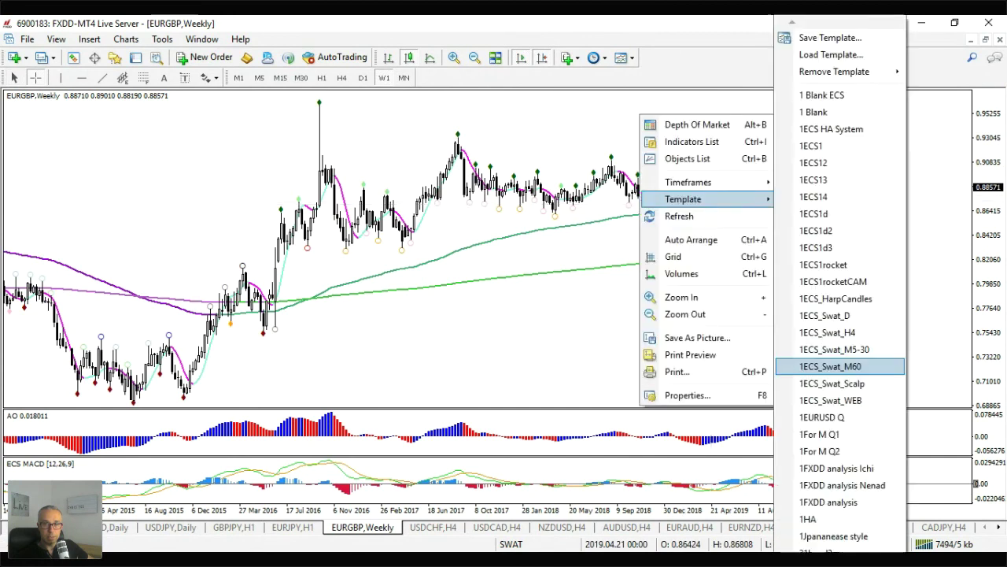
pyautogui.click(834, 514)
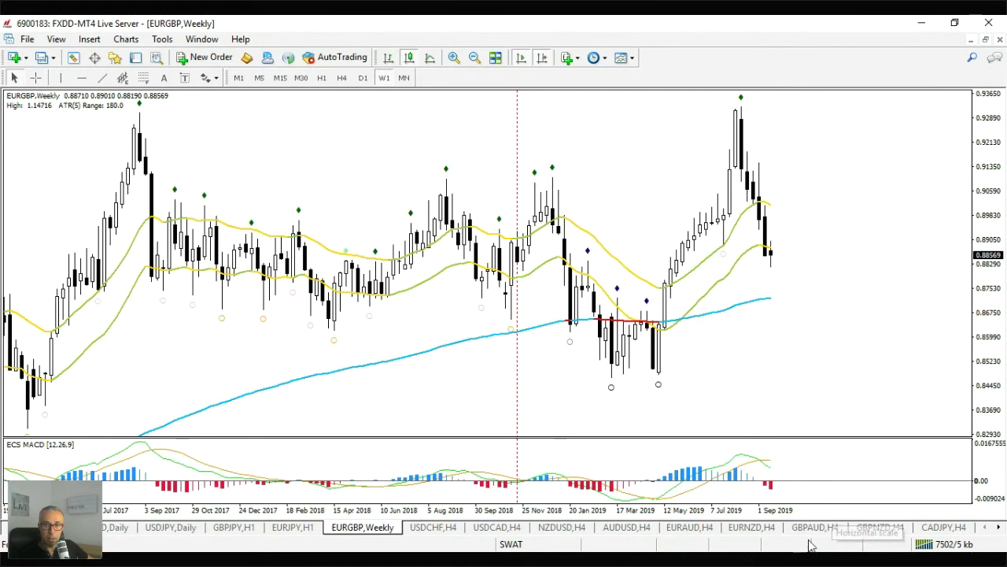
pyautogui.moveTo(834, 511); pyautogui.dragTo(791, 531)
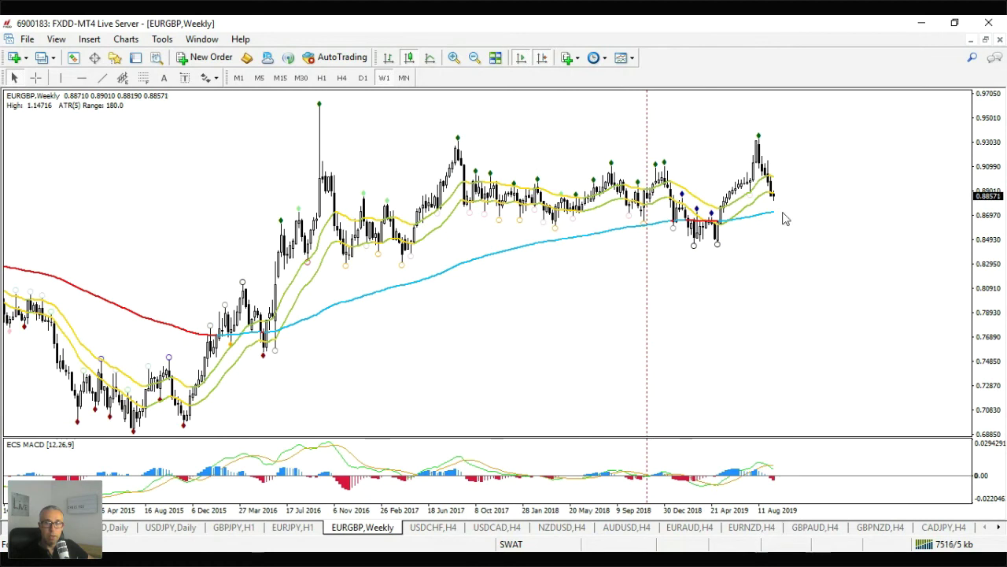
pyautogui.moveTo(741, 194)
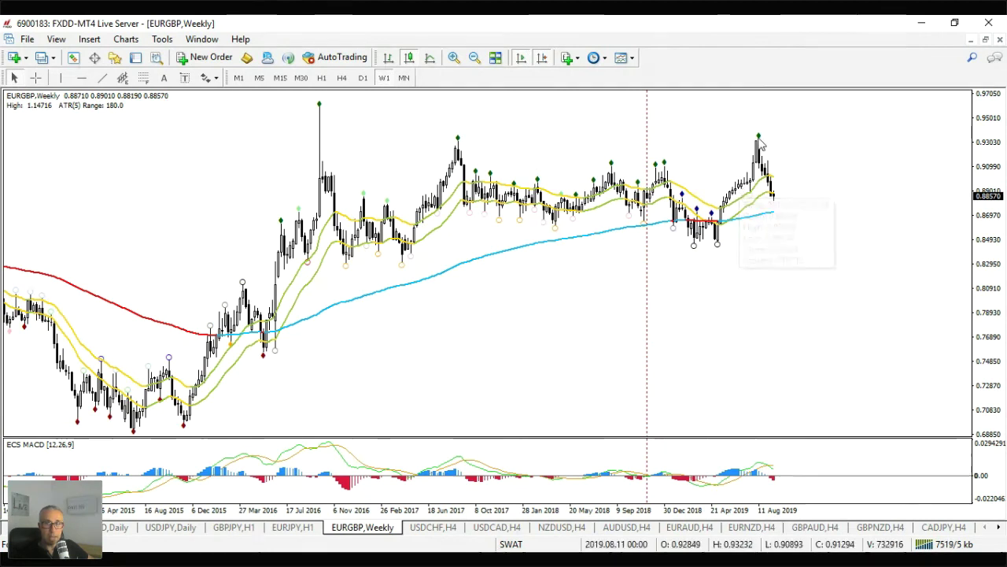
# Compare the EURGBP trend on the Daily and H4 timeframes, ending on H4.
pyautogui.click(363, 78)
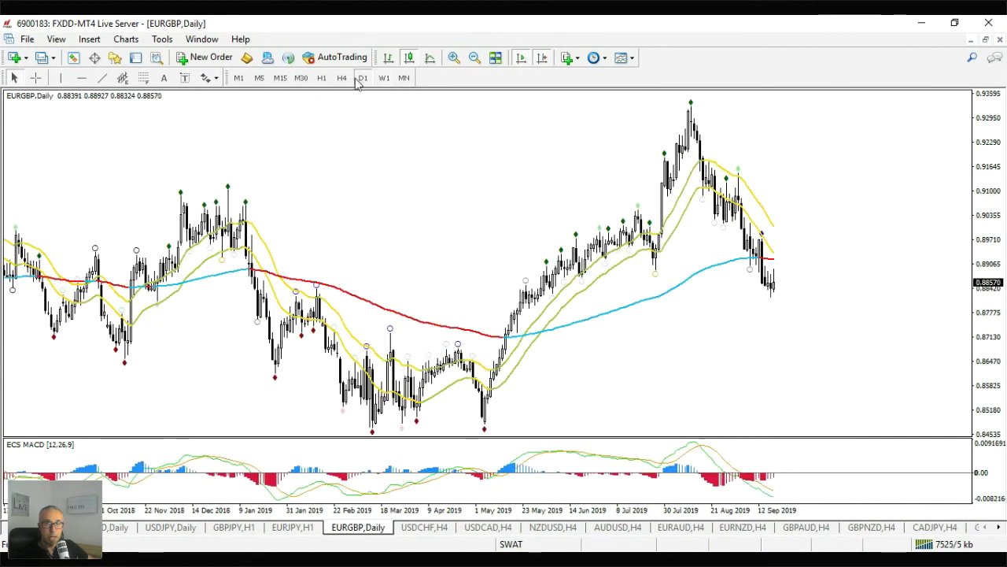
pyautogui.click(342, 78)
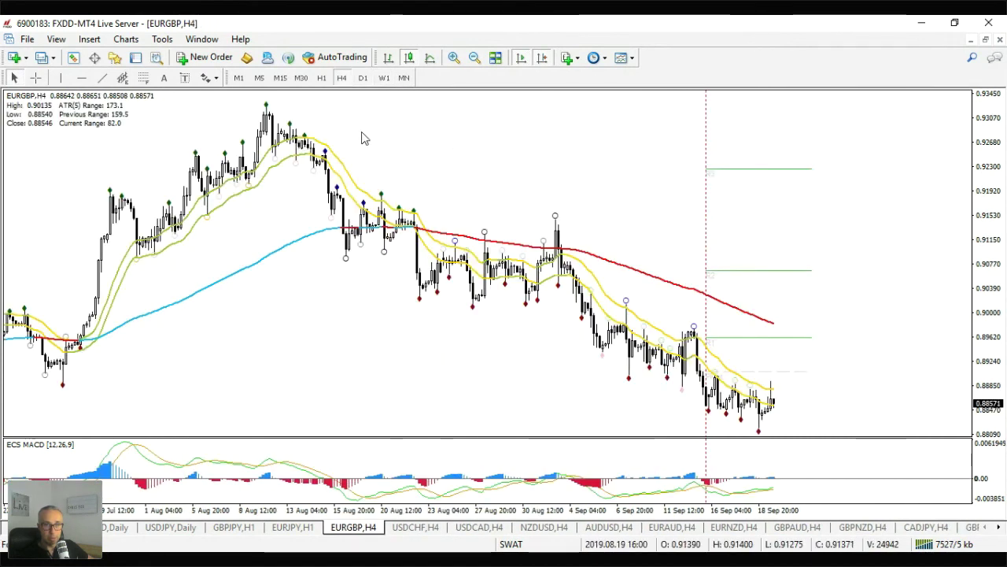
pyautogui.click(363, 77)
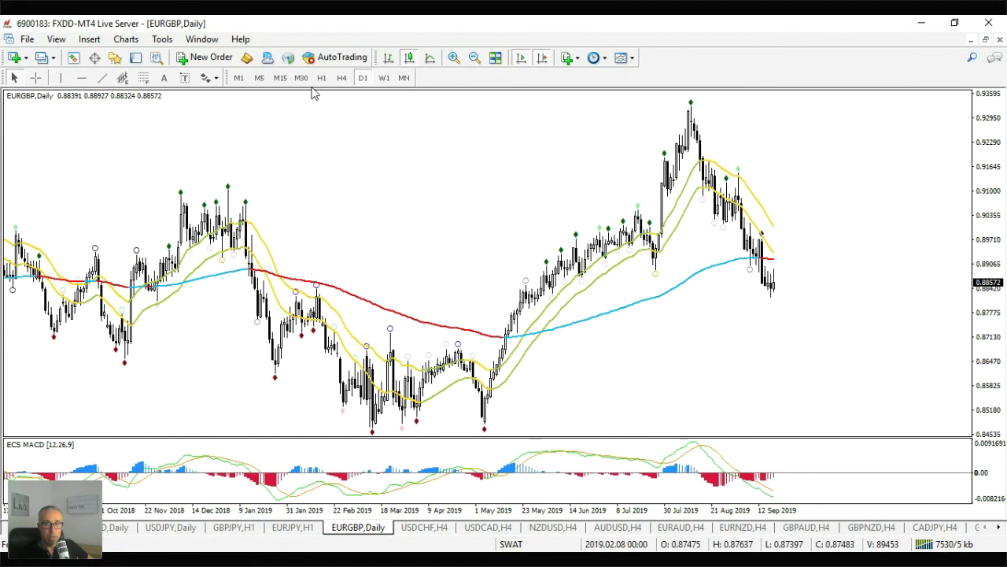
pyautogui.click(342, 77)
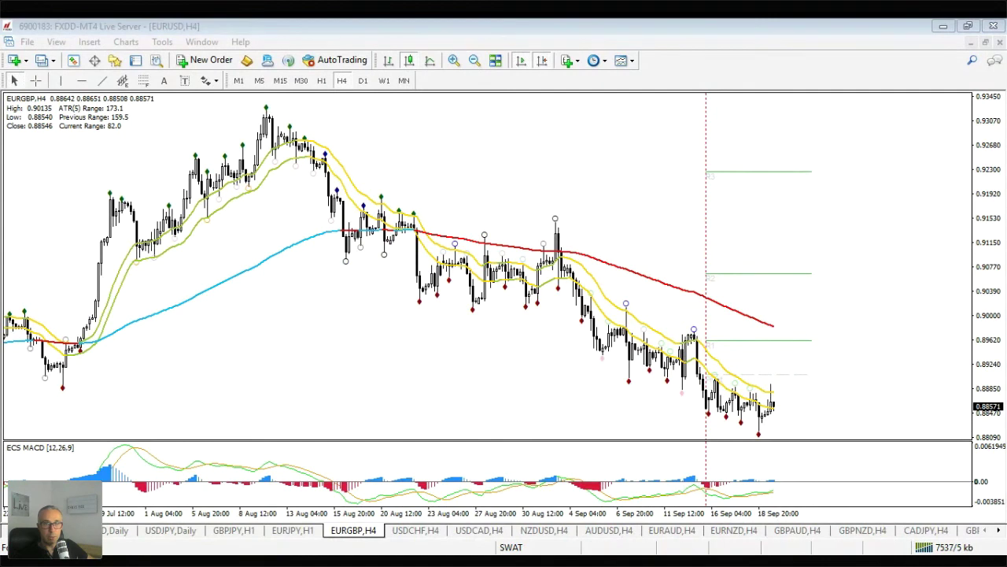
# Show period separators on the EURGBP H4 chart and draw two horizontal lines at about 0.90144 and 0.90283.
pyautogui.click(81, 77)
pyautogui.hotkey('ctrl', 'y')
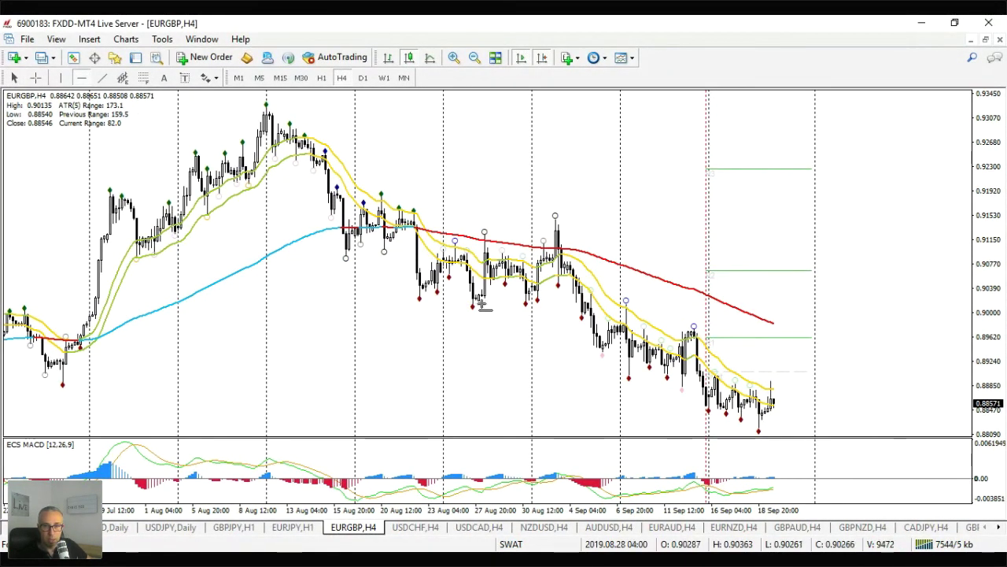
pyautogui.click(486, 303)
pyautogui.click(81, 77)
pyautogui.click(422, 294)
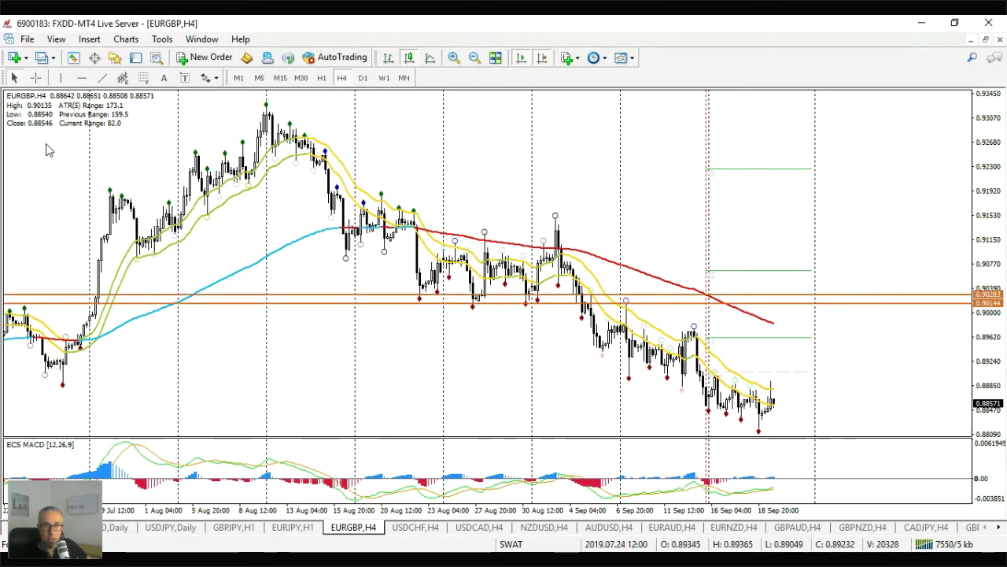
# Draw two more horizontal lines on the EURGBP H4 chart at about 0.89368 and 0.88847.
pyautogui.click(81, 77)
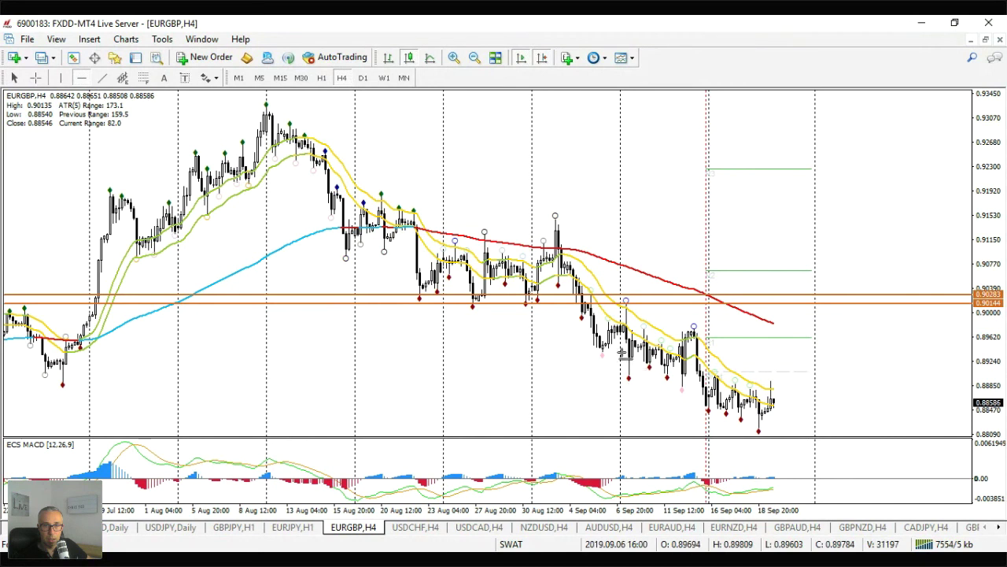
pyautogui.click(629, 353)
pyautogui.click(81, 77)
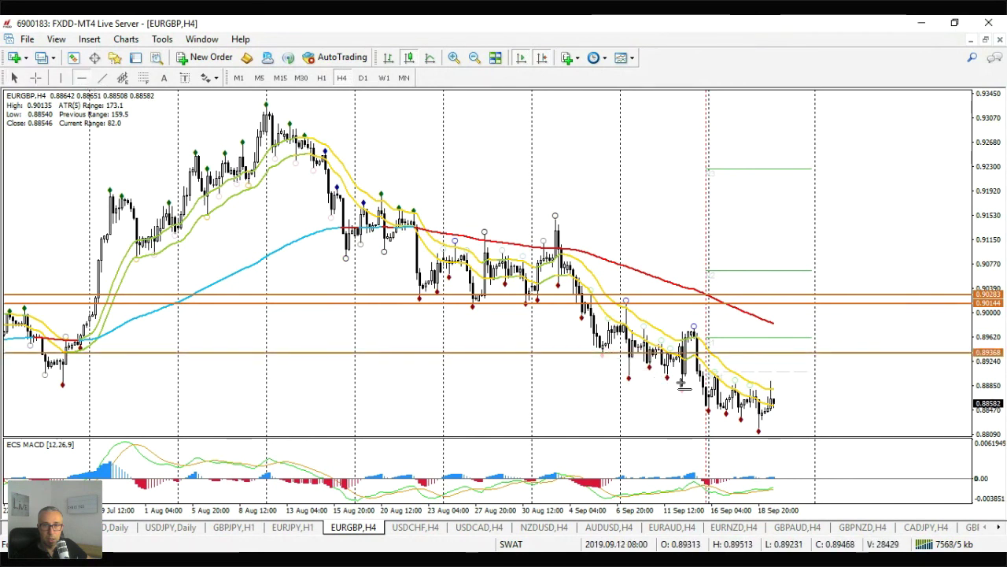
pyautogui.click(693, 385)
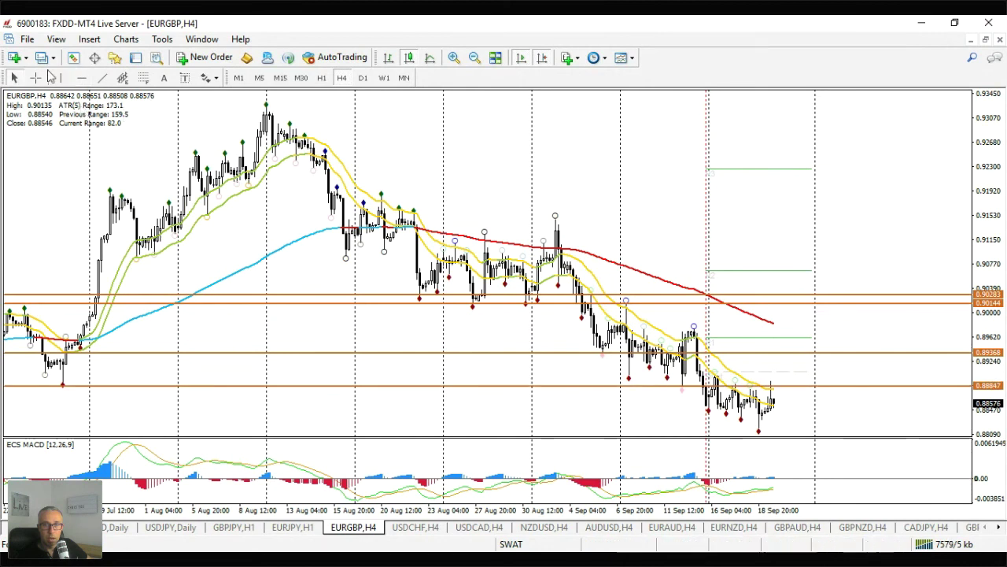
# Draw a horizontal line at about 0.88998 on the EURGBP H4 chart and a descending trendline from the August peak through the early September high.
pyautogui.click(81, 78)
pyautogui.click(729, 376)
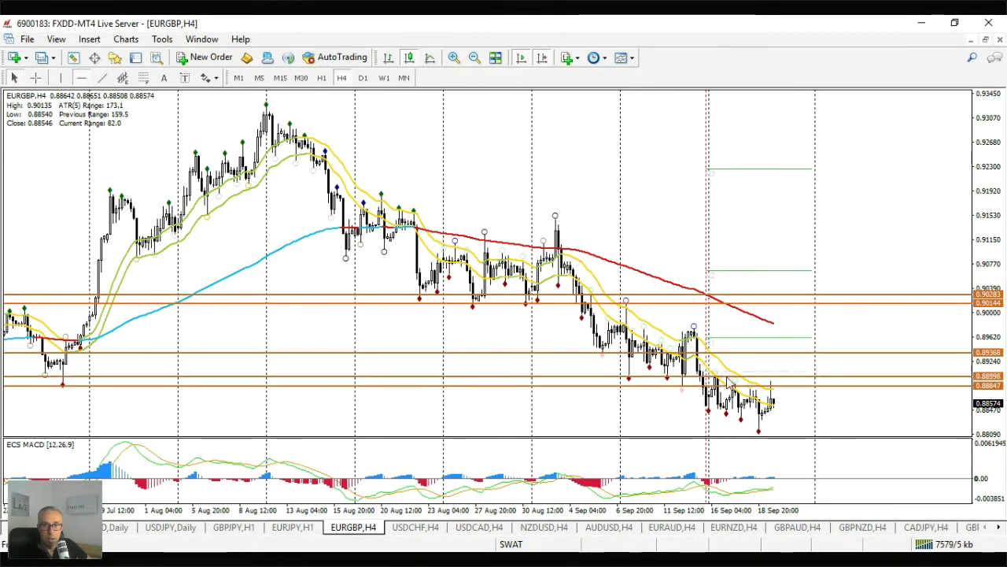
pyautogui.moveTo(782, 411)
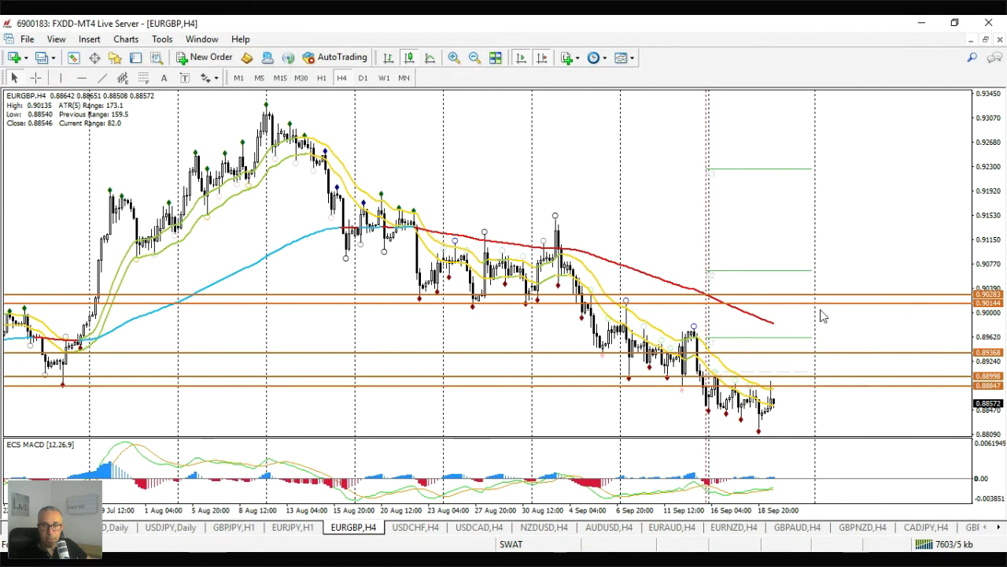
pyautogui.click(103, 81)
pyautogui.moveTo(266, 105)
pyautogui.mouseDown()
pyautogui.moveTo(682, 317)
pyautogui.moveTo(877, 342)
pyautogui.mouseUp()
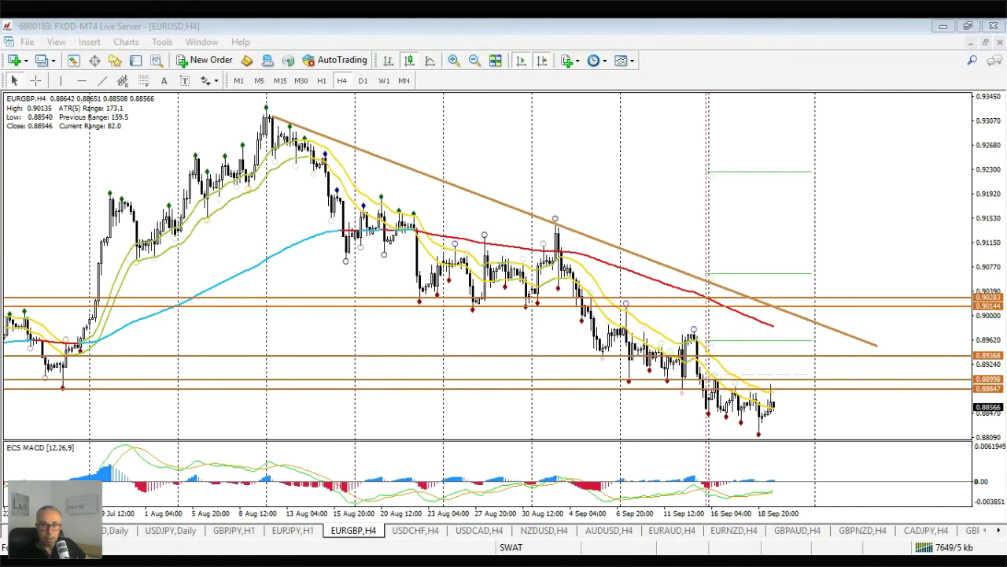
# Draw a Fibonacci retracement on the EURGBP Daily chart from the early May low at about 0.84881 to the August high at about 0.93210.
pyautogui.click(363, 80)
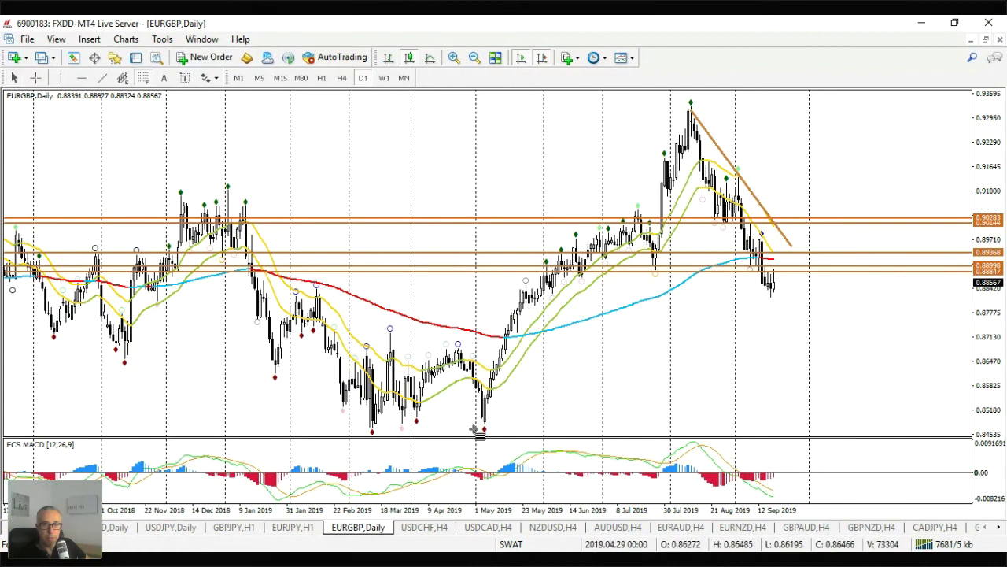
pyautogui.moveTo(483, 428); pyautogui.dragTo(628, 106)
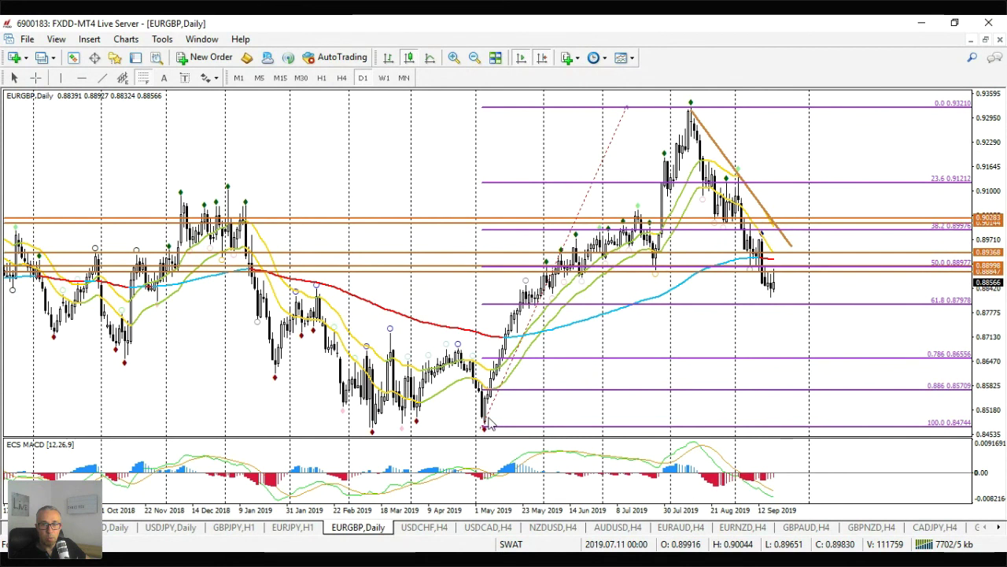
pyautogui.moveTo(484, 428); pyautogui.dragTo(485, 425)
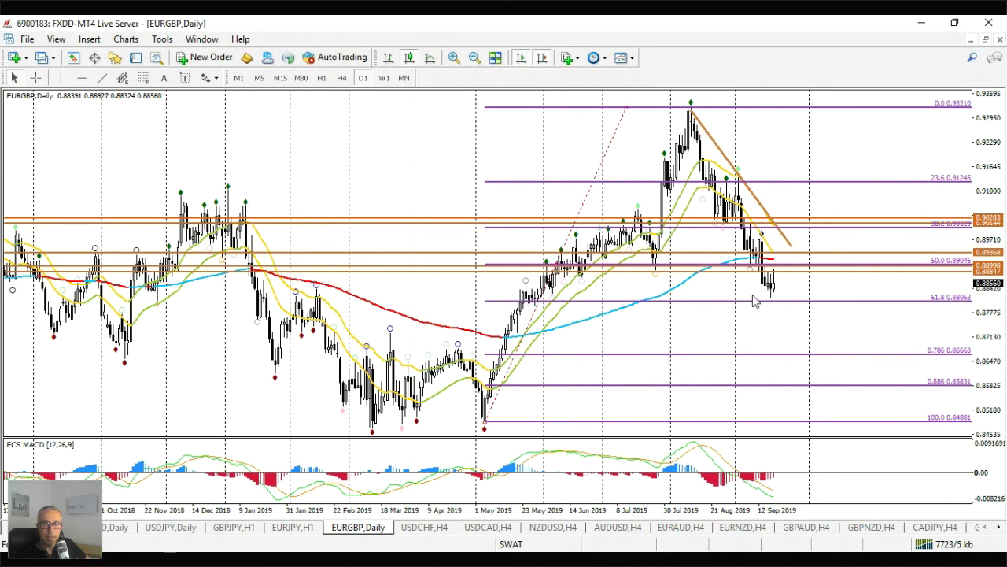
# Compare EURGBP price with the retracement levels on Daily, Weekly and H4, ending on H4 at the August peak candle.
pyautogui.moveTo(726, 510); pyautogui.dragTo(755, 509)
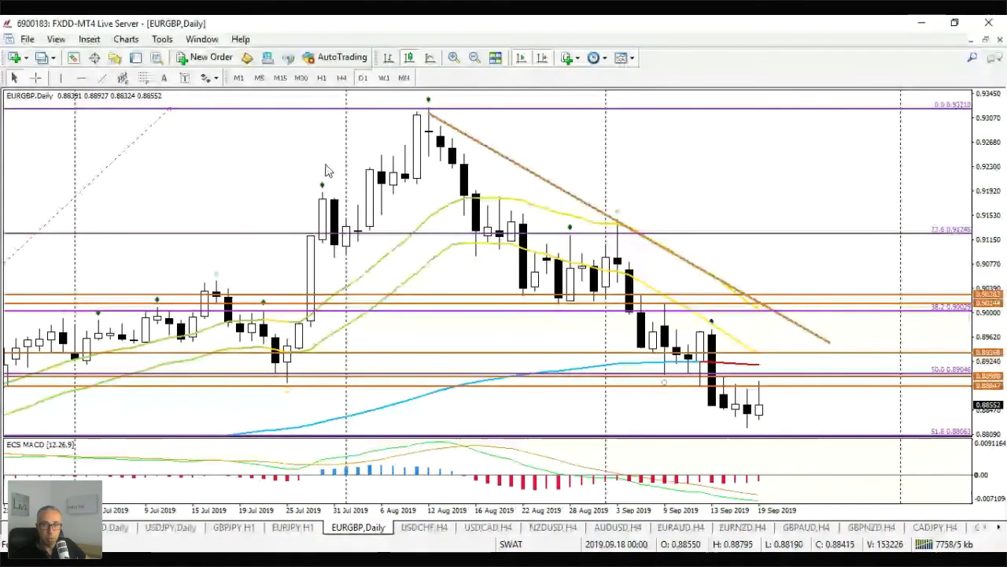
pyautogui.click(384, 80)
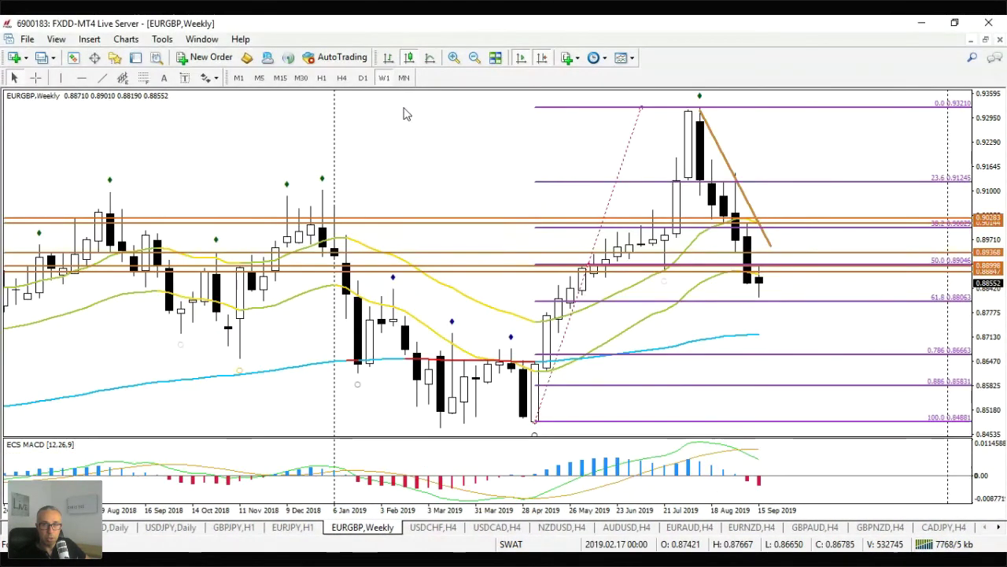
pyautogui.click(341, 78)
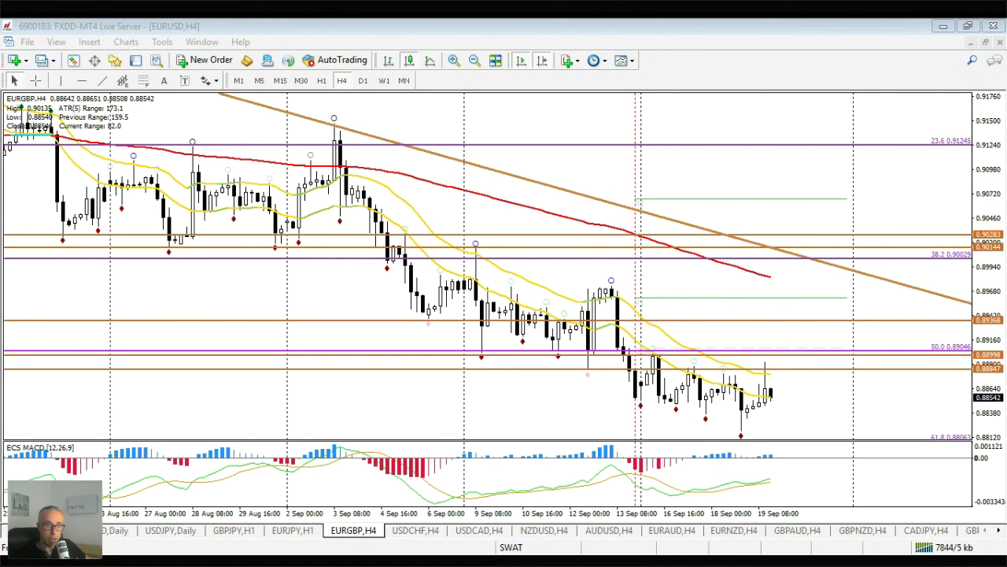
pyautogui.click(539, 470)
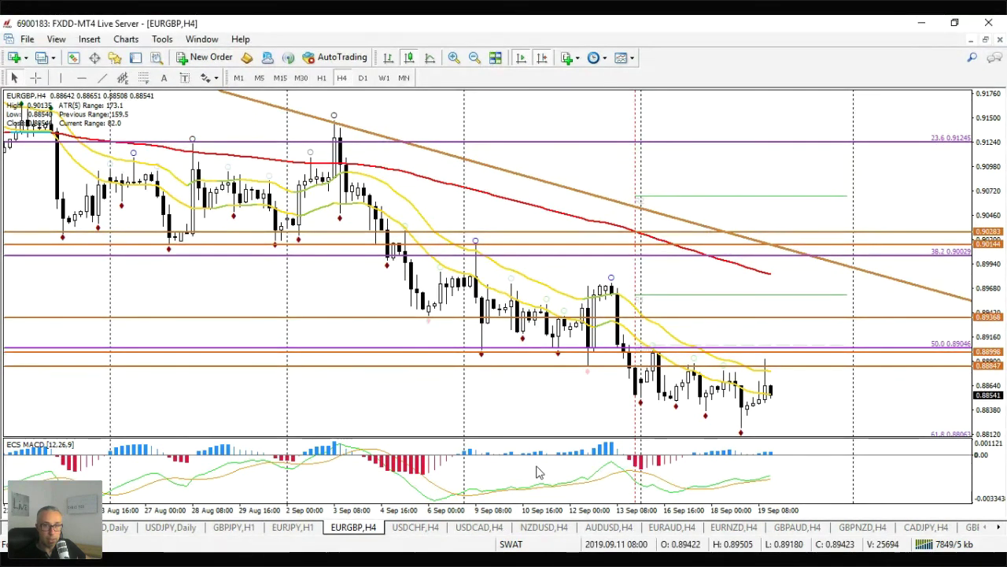
pyautogui.press('-')
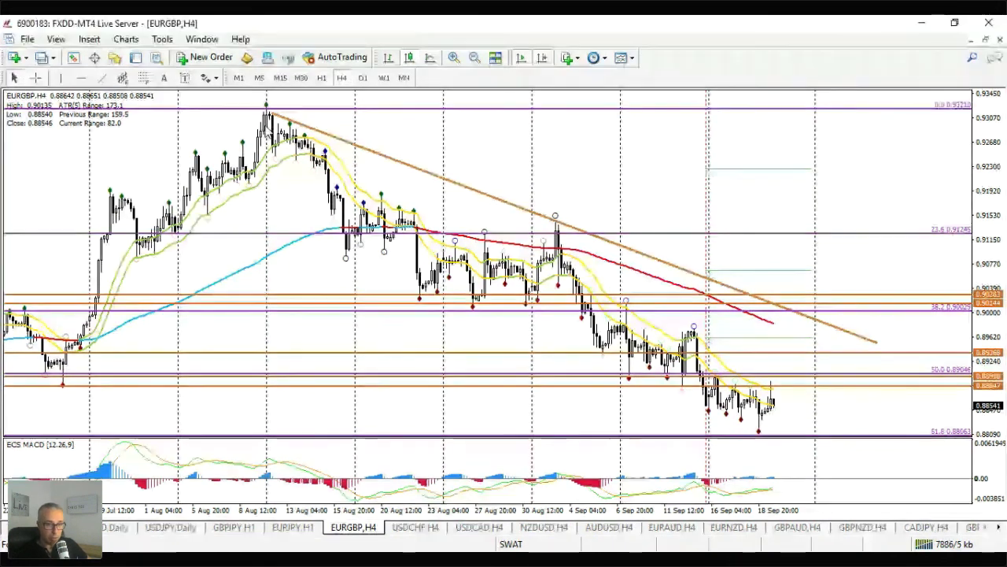
pyautogui.moveTo(266, 120)
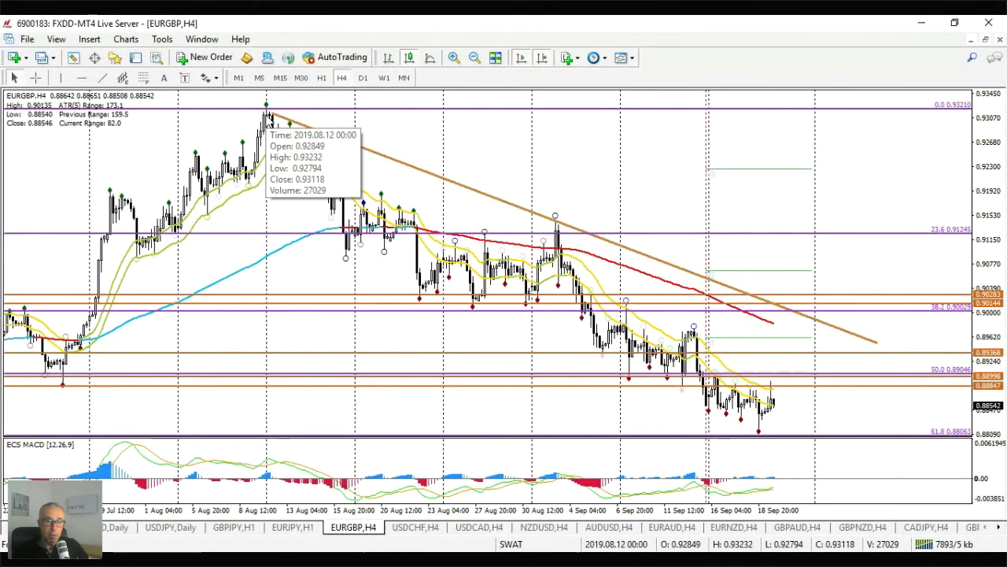